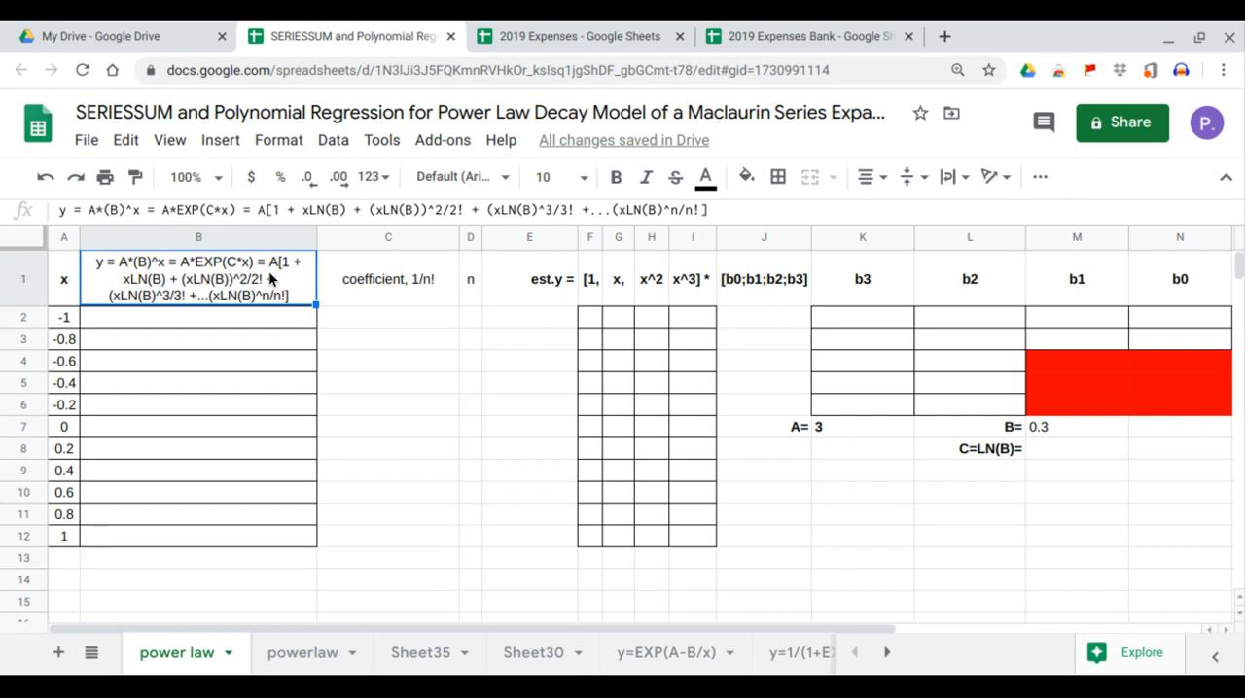
Calculate C in cell M8 as the natural logarithm of B with =LN(M7).
click(1051, 454)
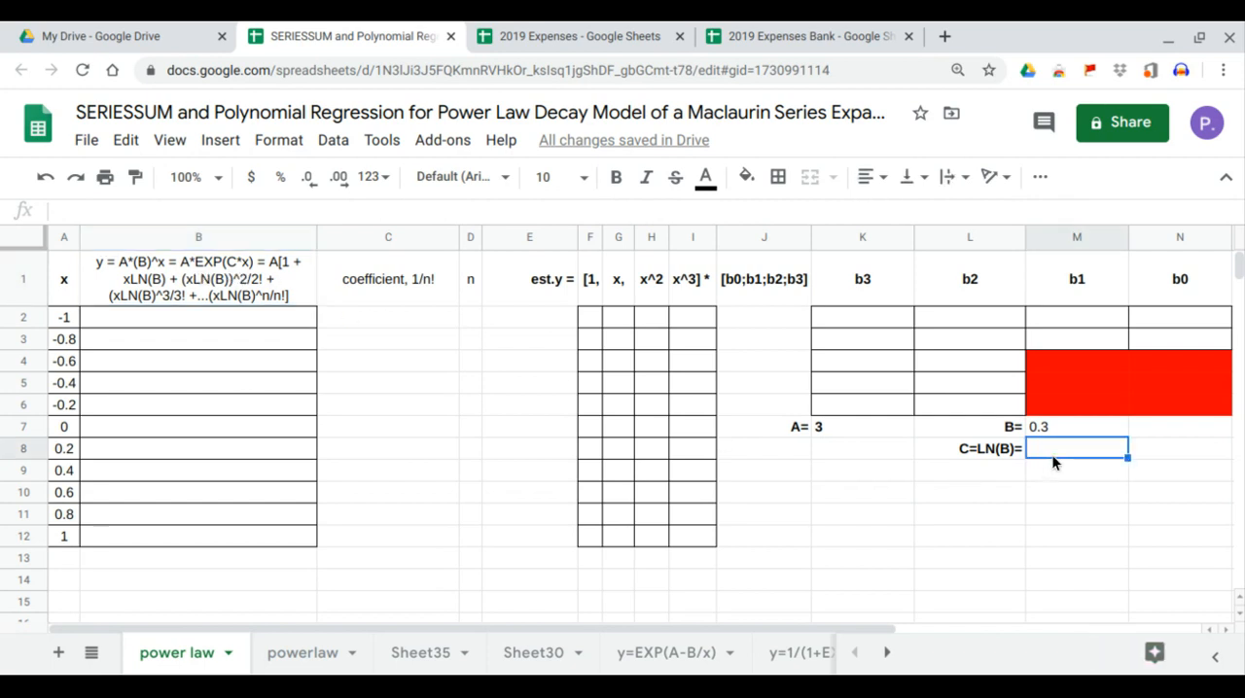
text(=)
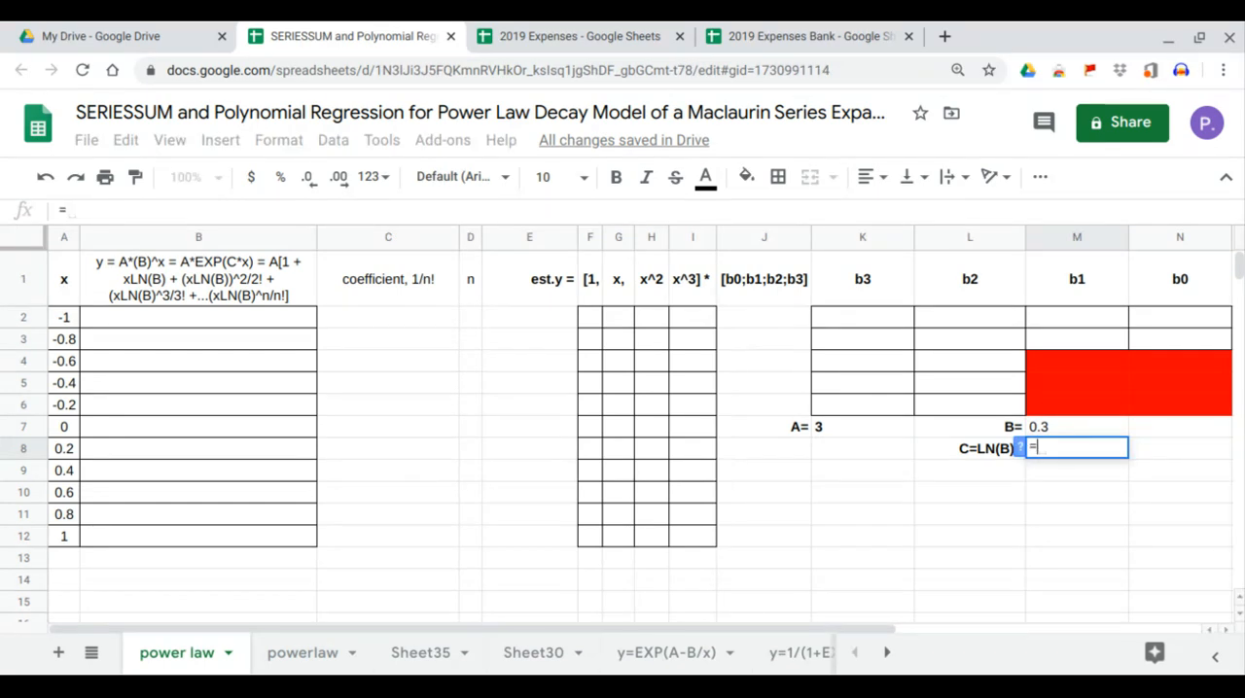
text(ln)
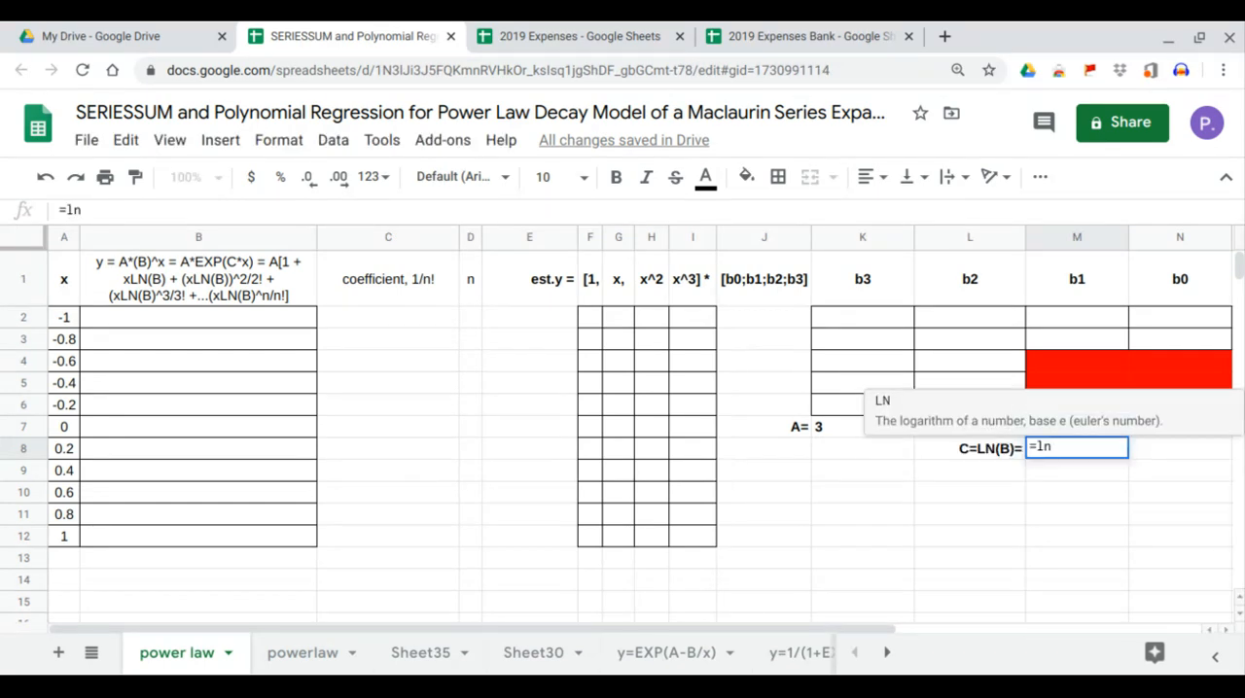
text(()
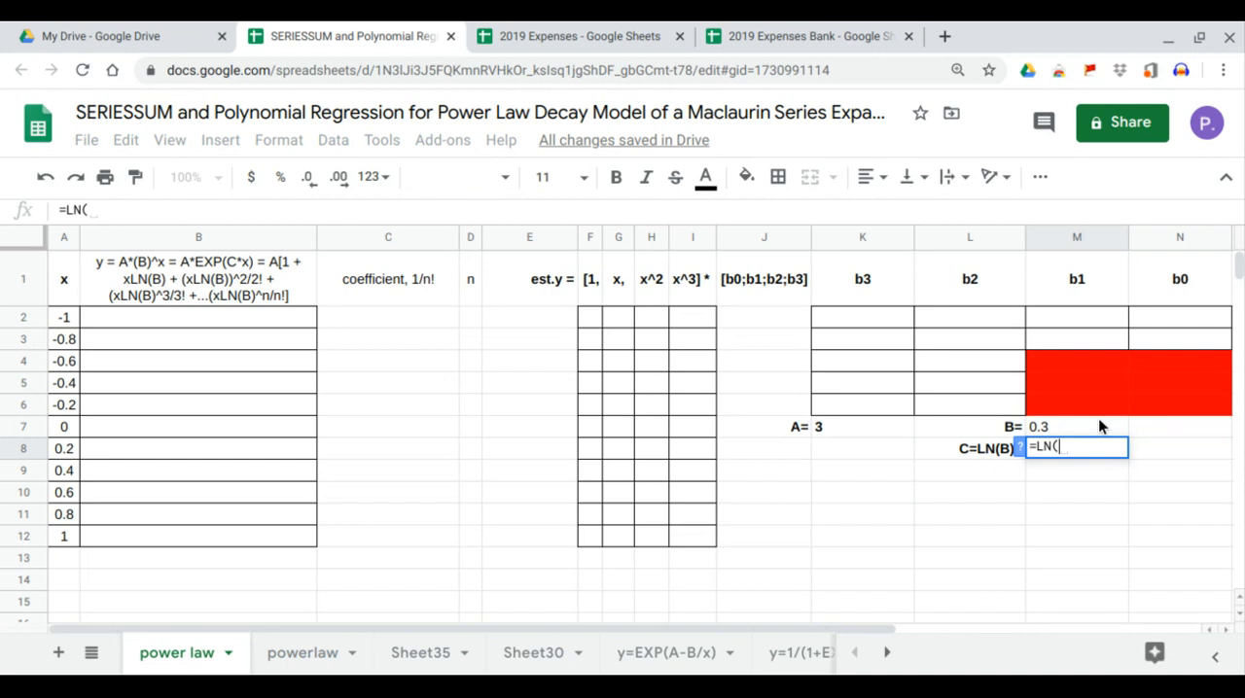
click(1100, 425)
key(Return)
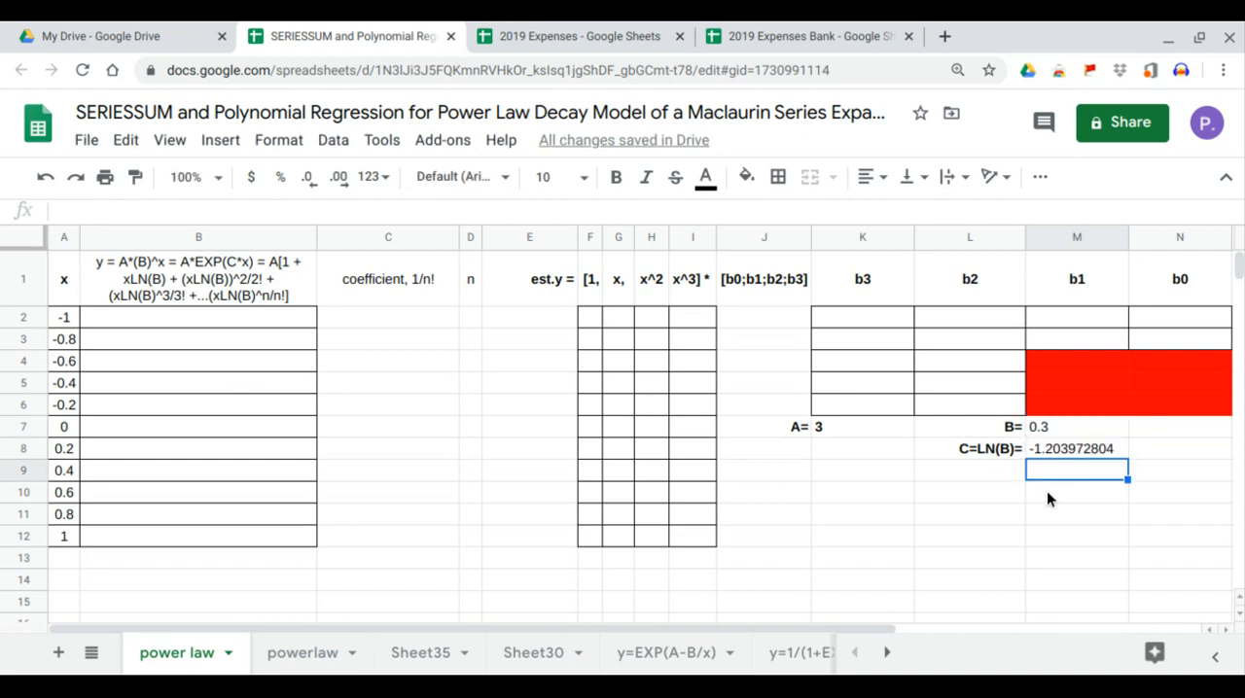
Fill the n column D2:D12 with the series 0 to 10, starting from 0, 1 and 2.
click(237, 320)
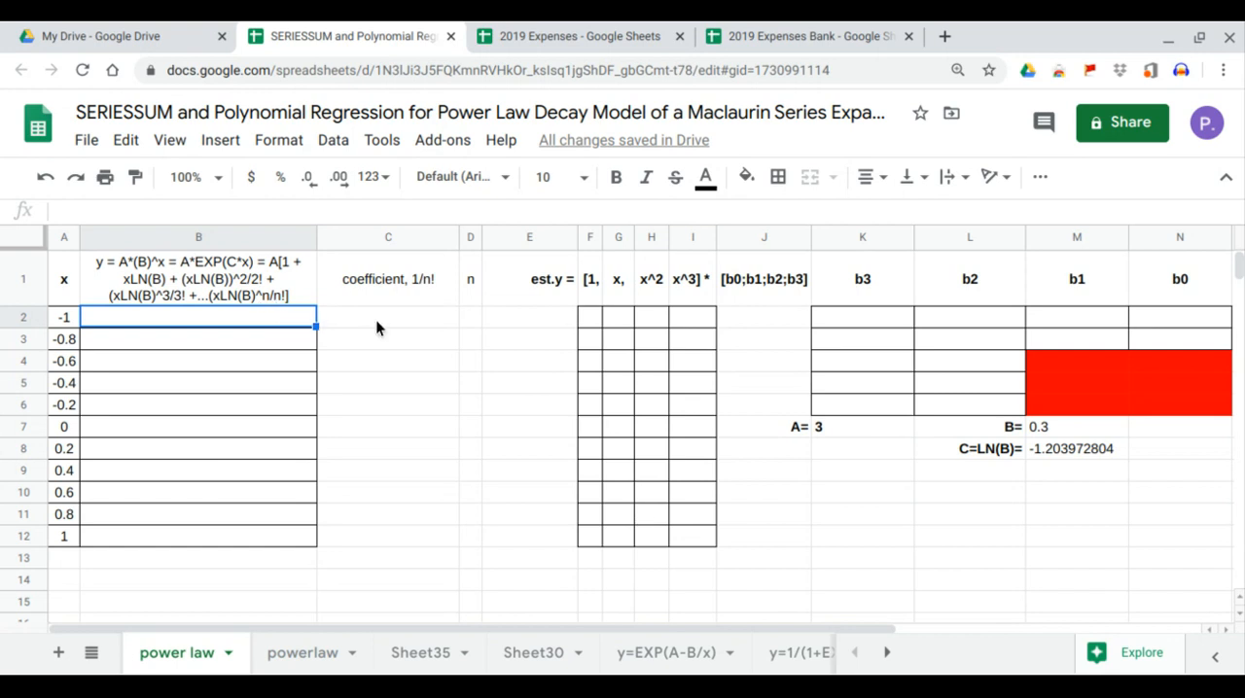
click(468, 319)
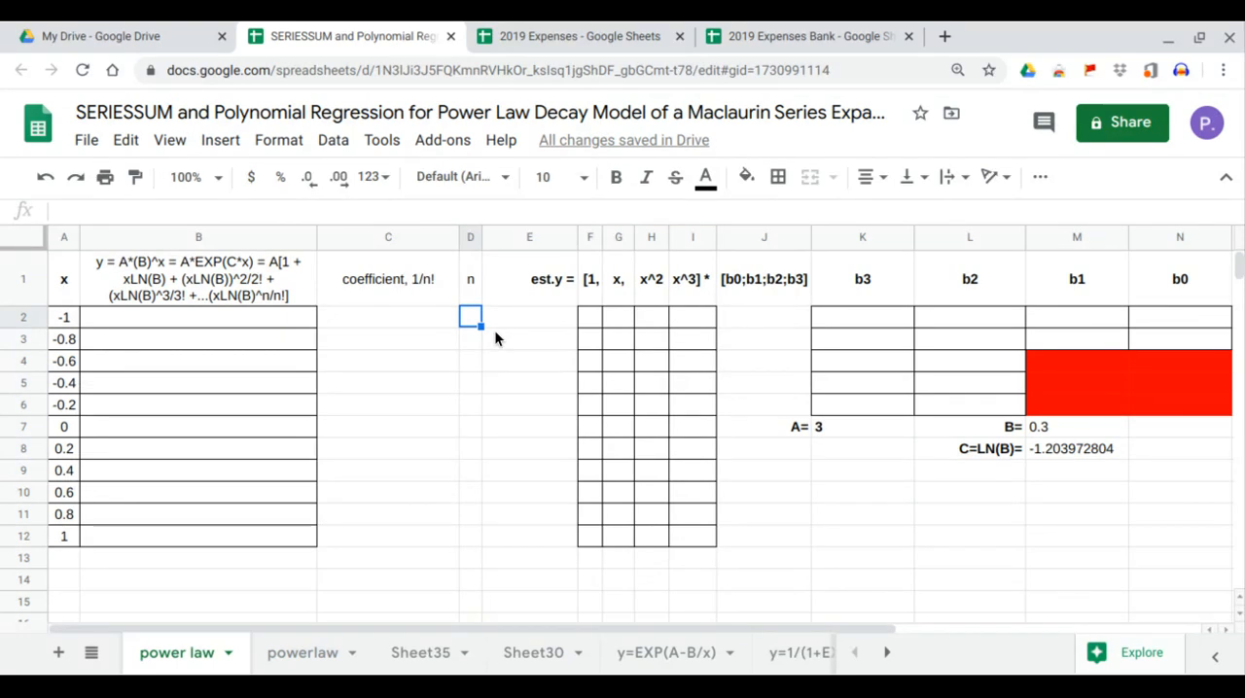
text(0)
key(Return)
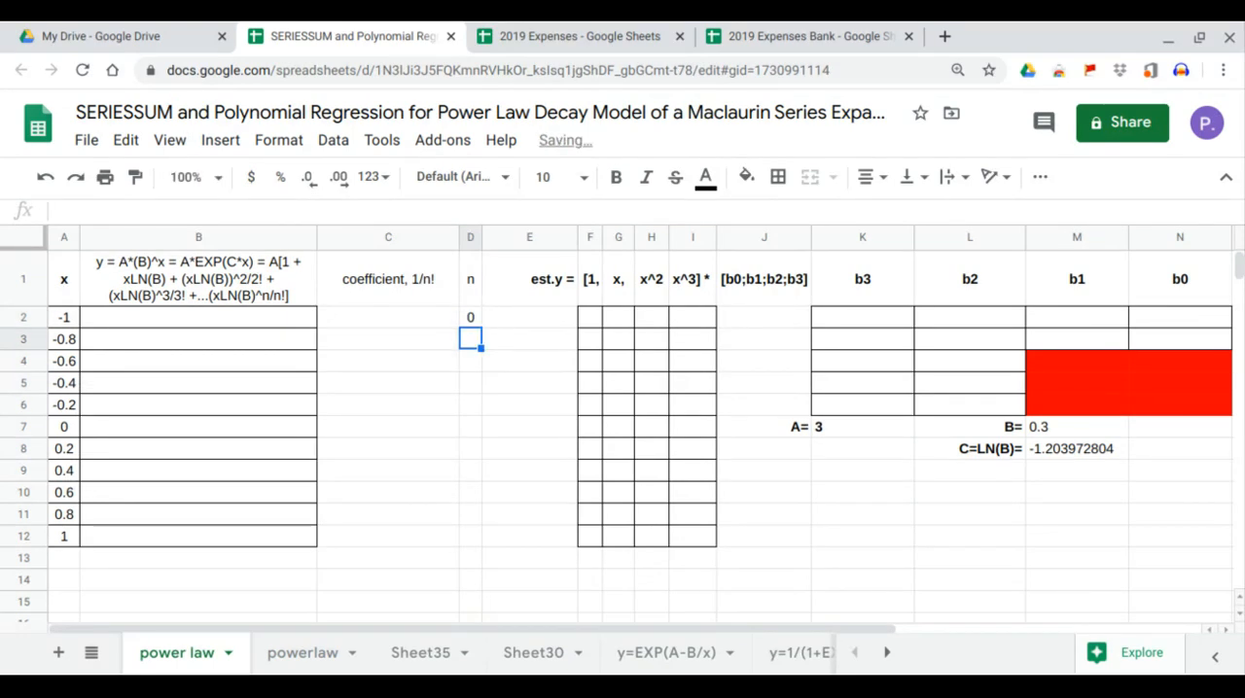
text(1)
key(Return)
text(2)
key(Return)
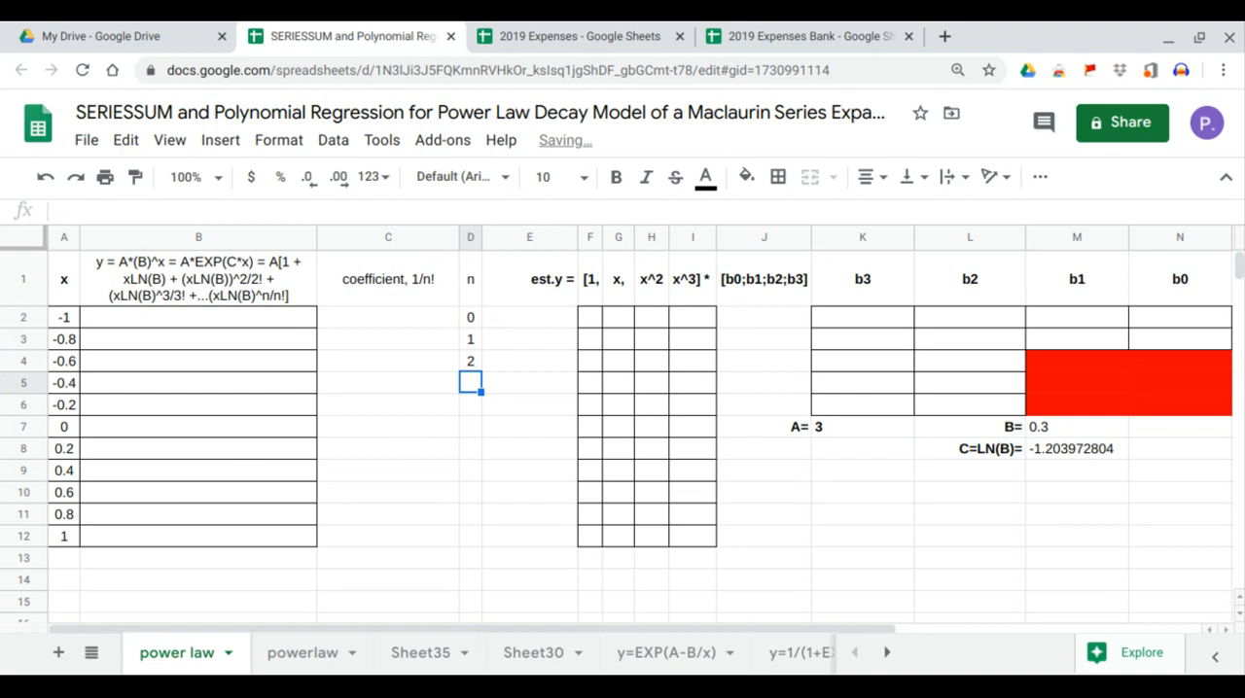
drag(471, 320, 478, 362)
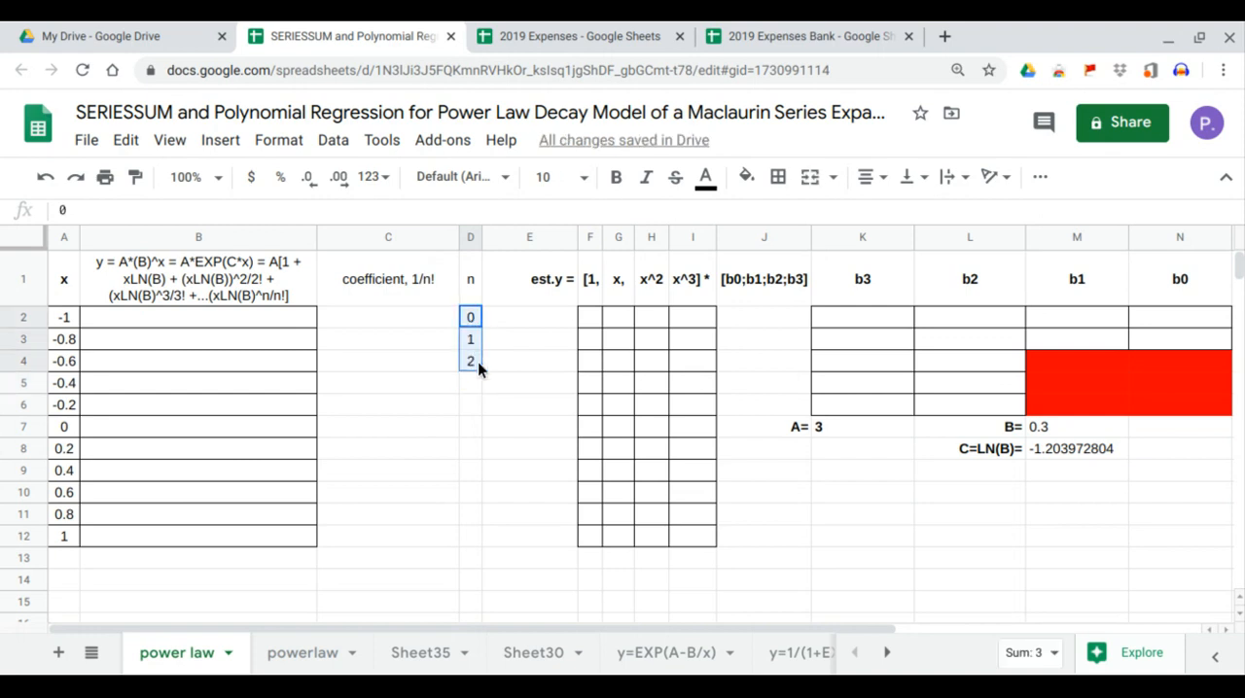
drag(473, 446, 480, 543)
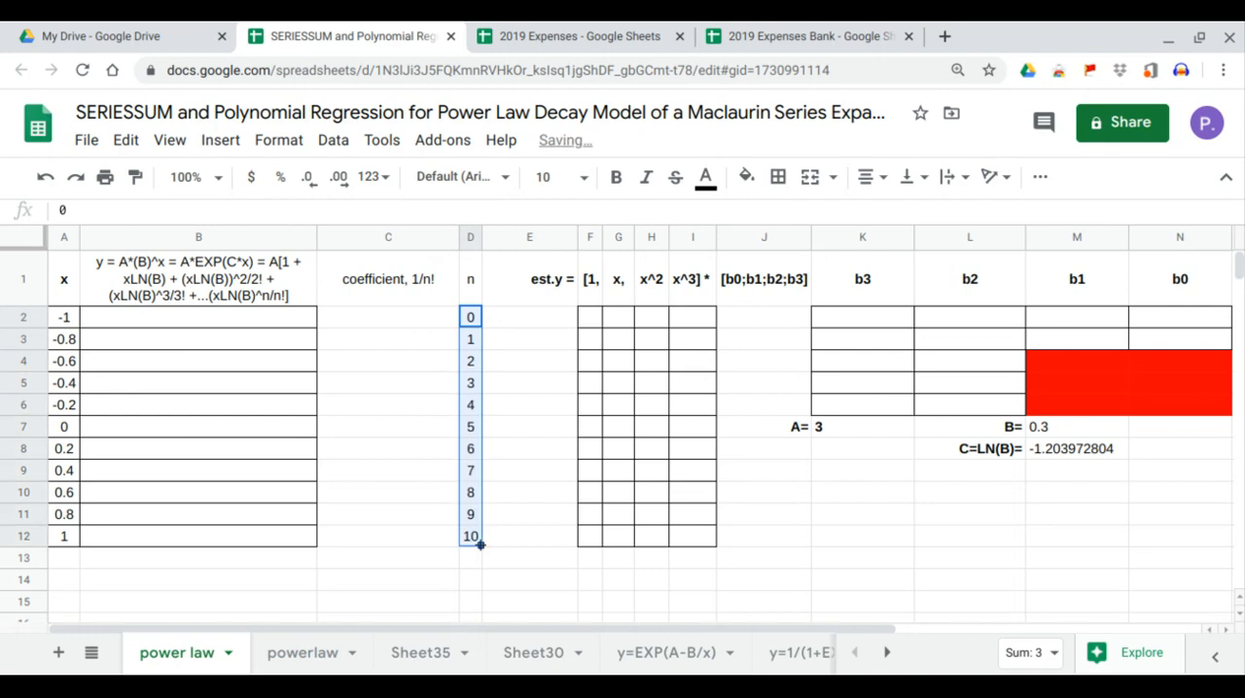
Compute the 1/n! coefficients from cell C2 with the formula =ARRAYFORMULA(1/FACT(D2:D12)).
click(424, 321)
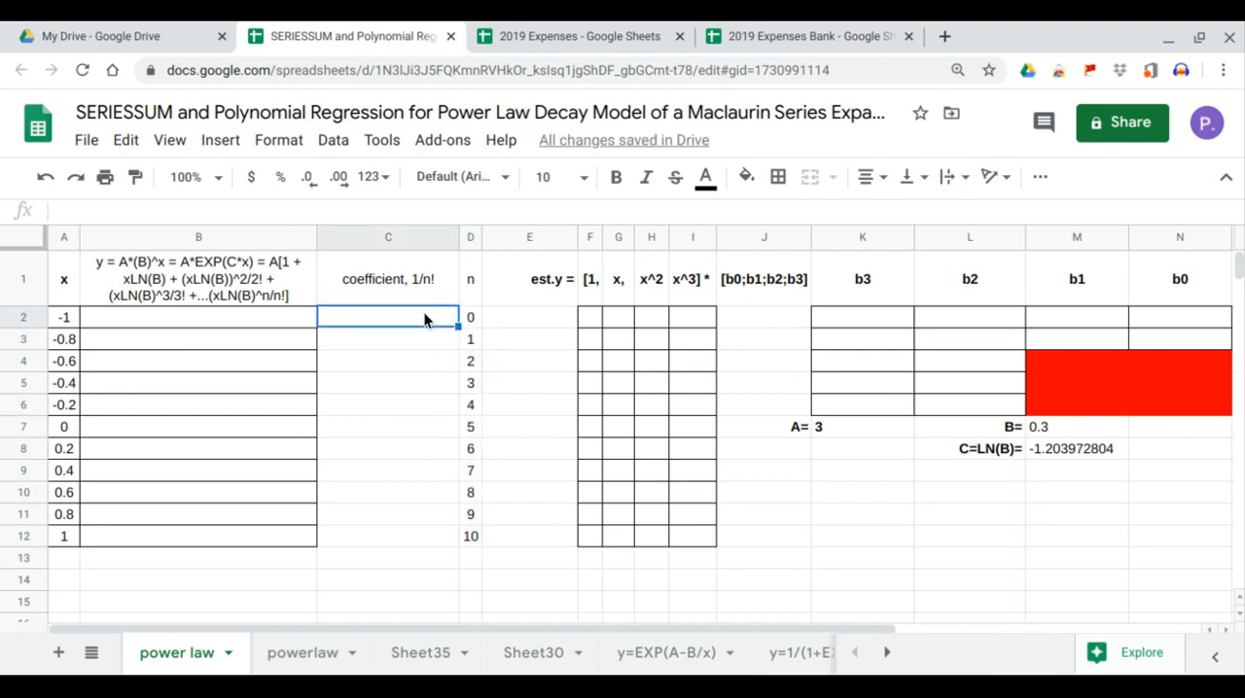
text(=)
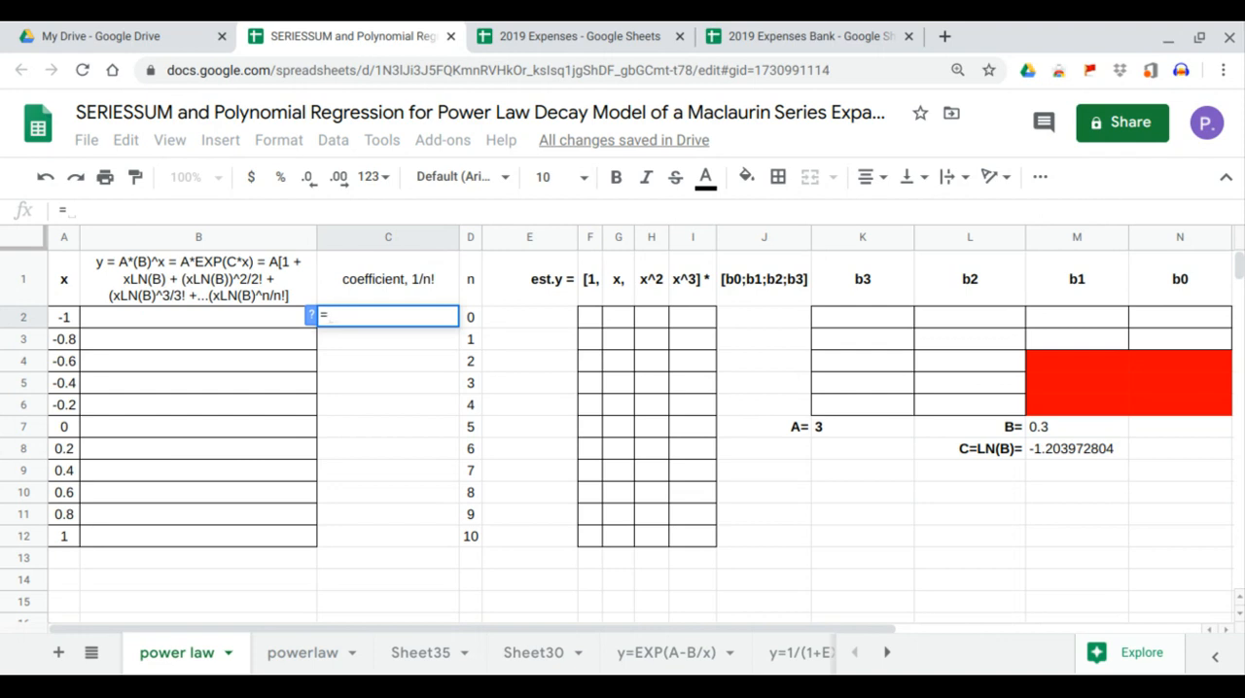
text(a)
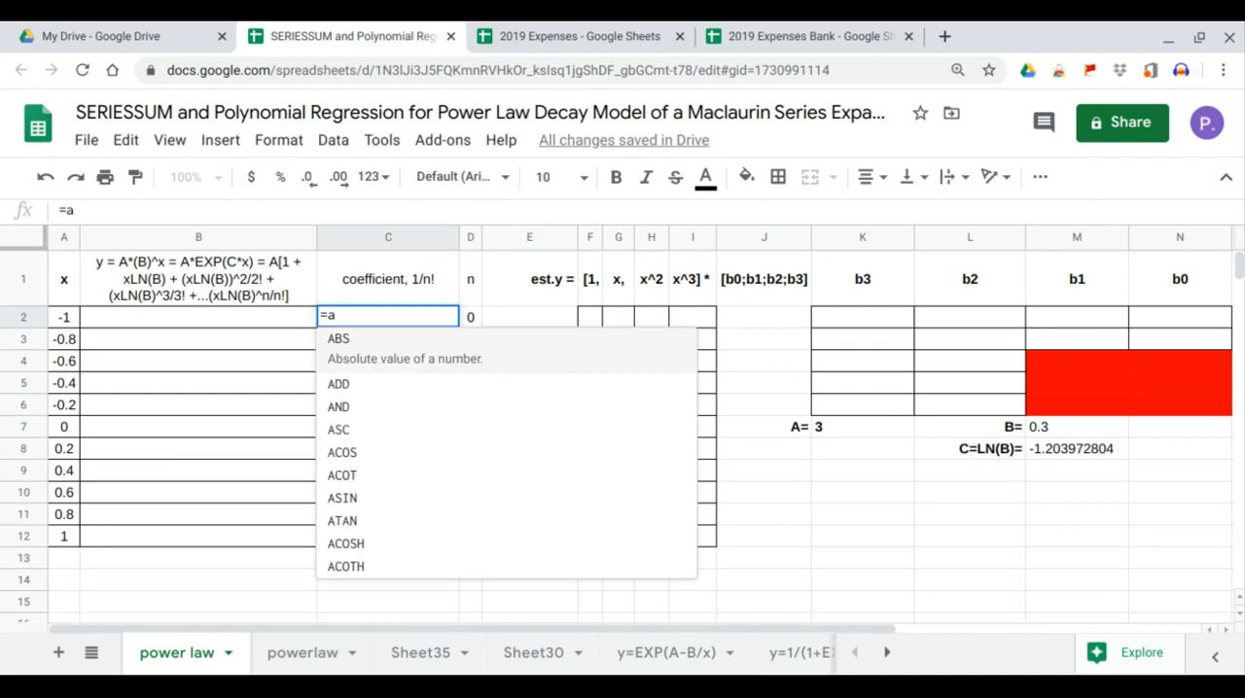
key(BackSpace)
text(arr)
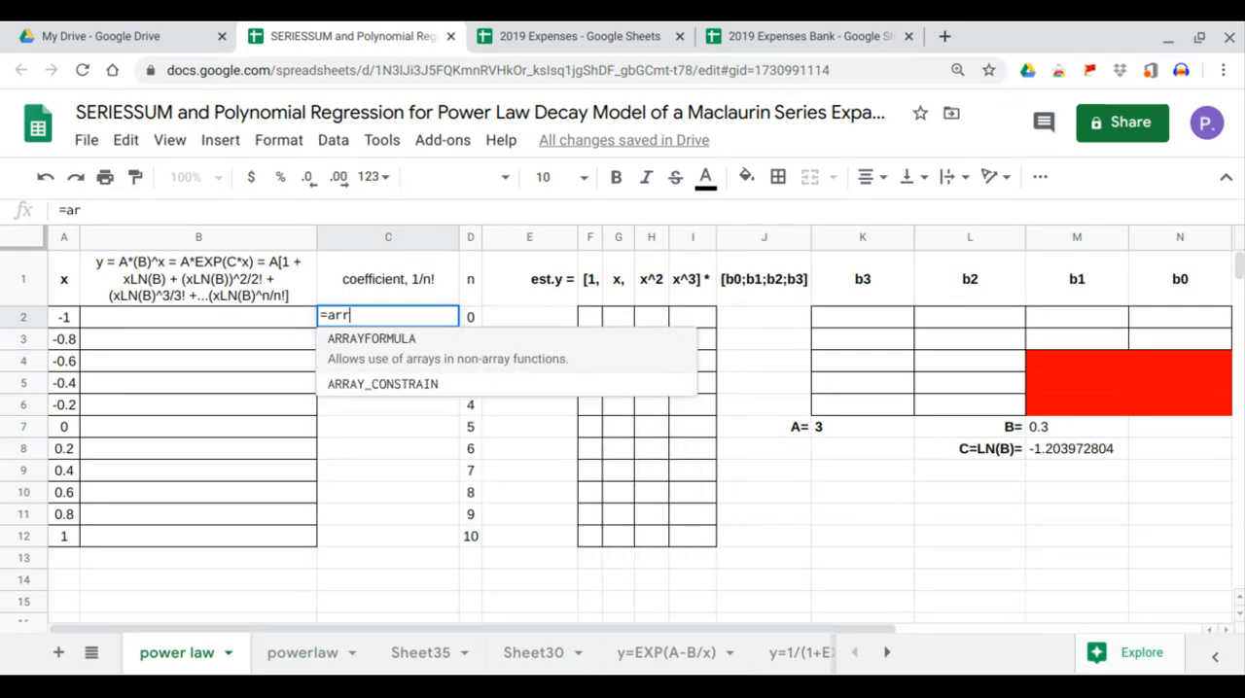
key(Tab)
text(1/)
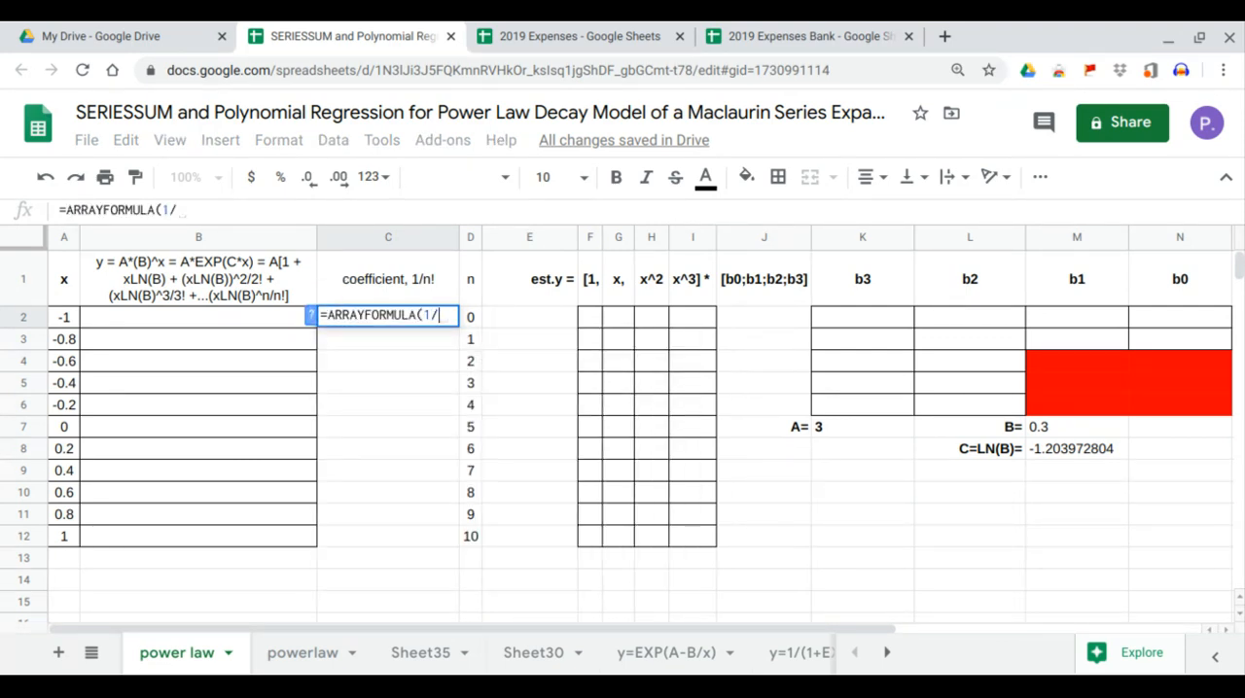
text(fact)
key(Tab)
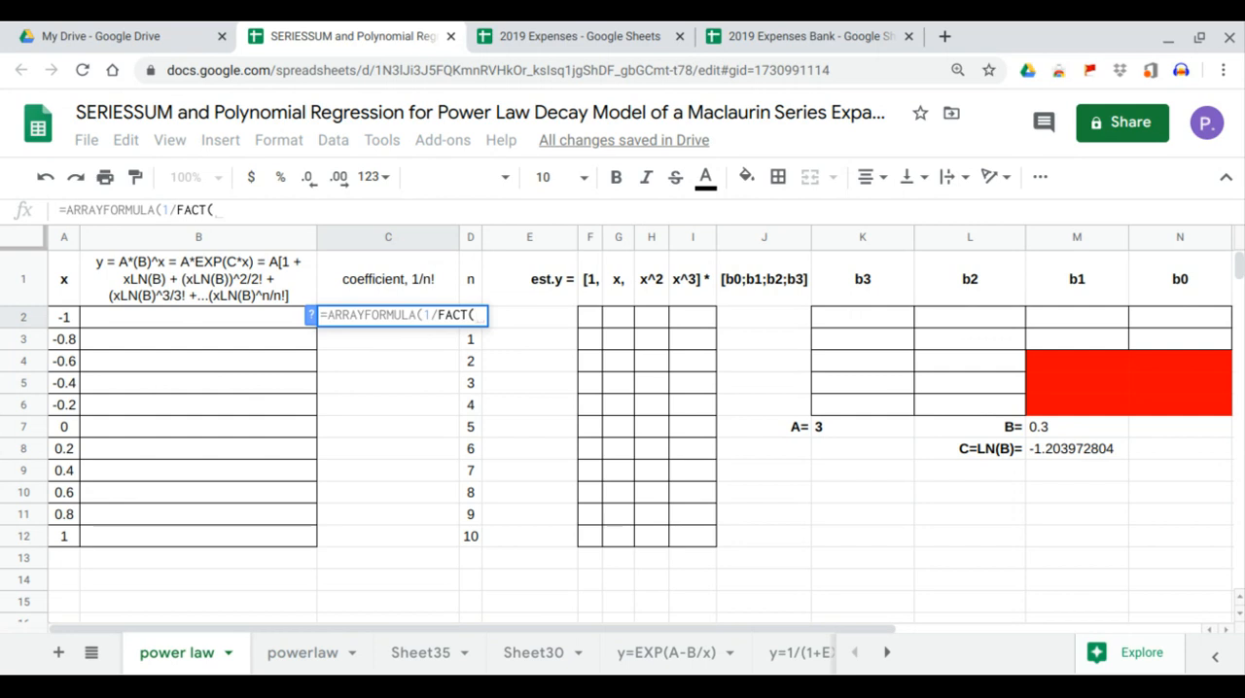
drag(469, 536, 473, 319)
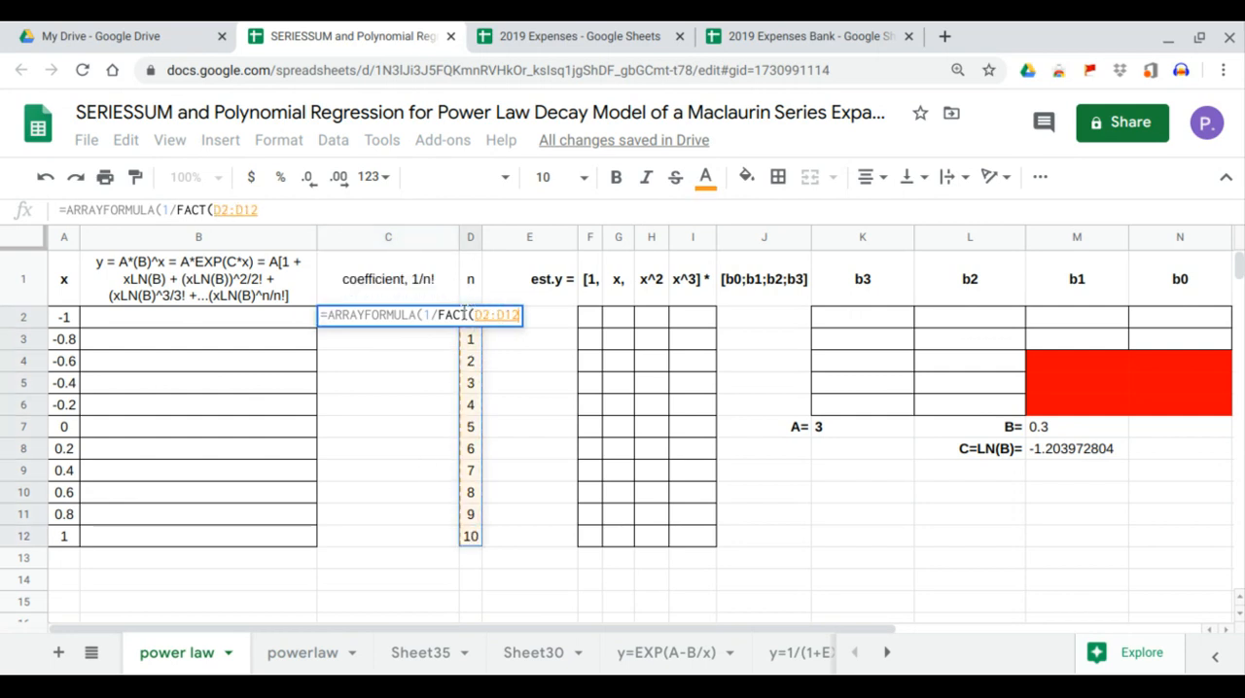
key(Return)
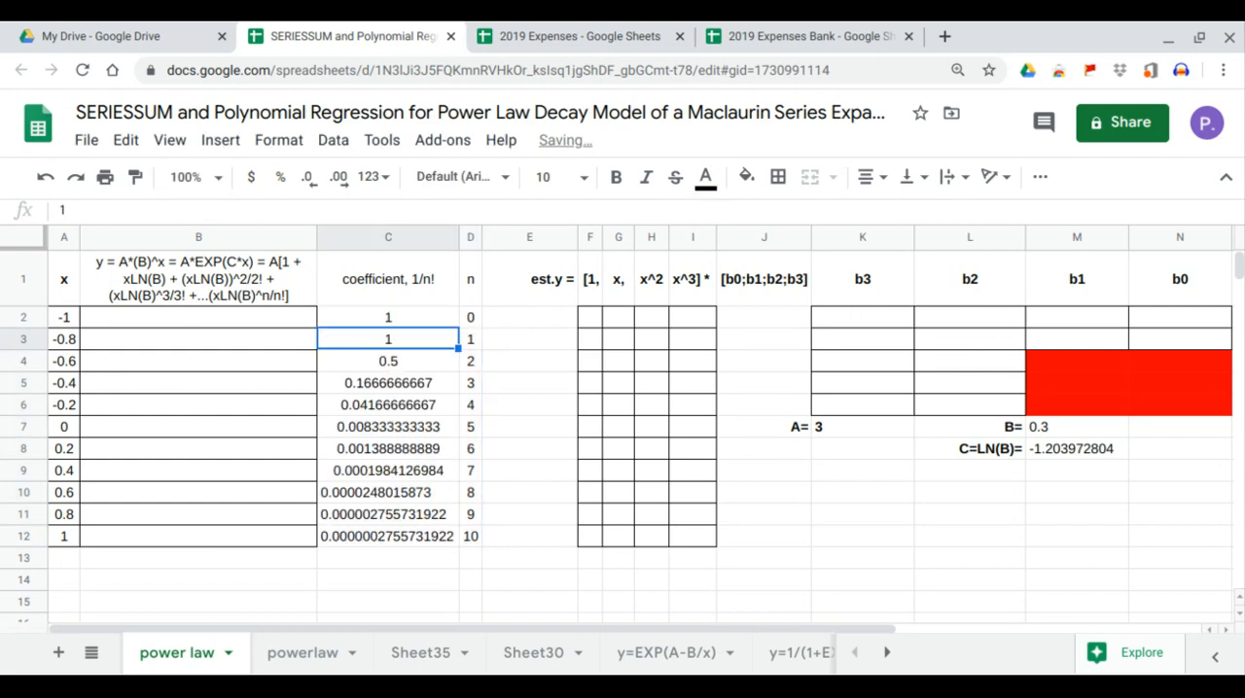
Compute the y values from cell B2 with =ARRAYFORMULA(K7*SERIESSUM(A2:A12*M8,0,1,C2:C12)).
click(268, 320)
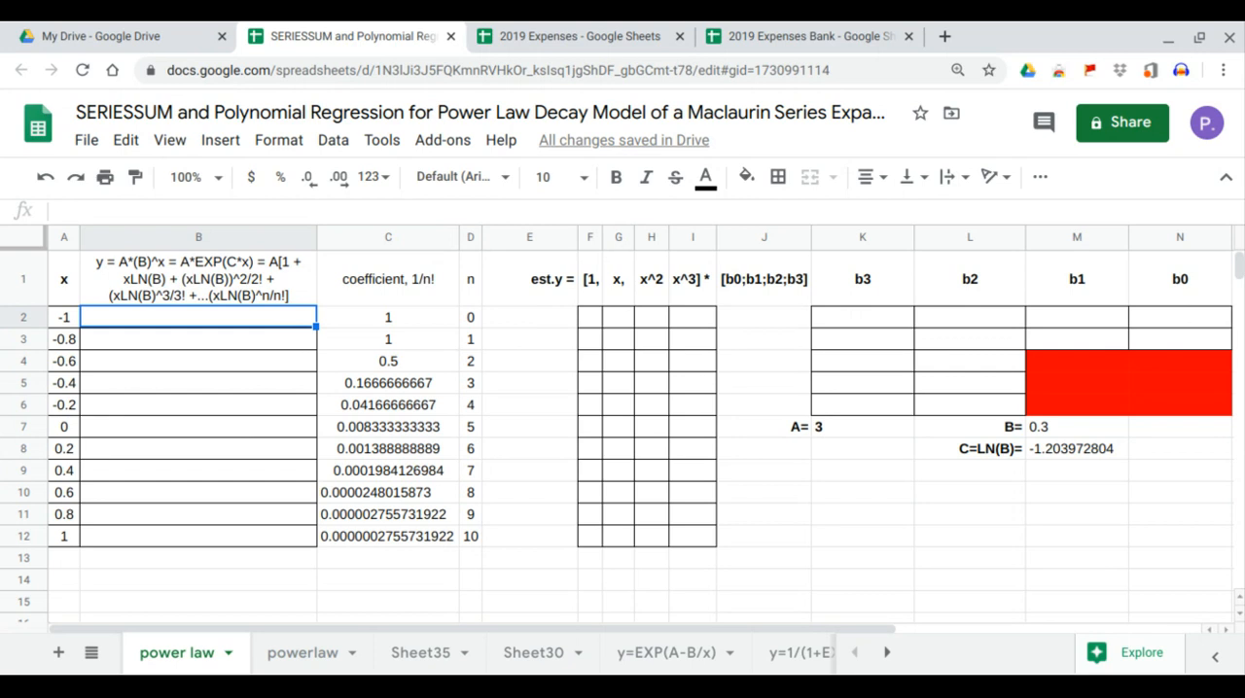
text(=ARRAYFORMULA()
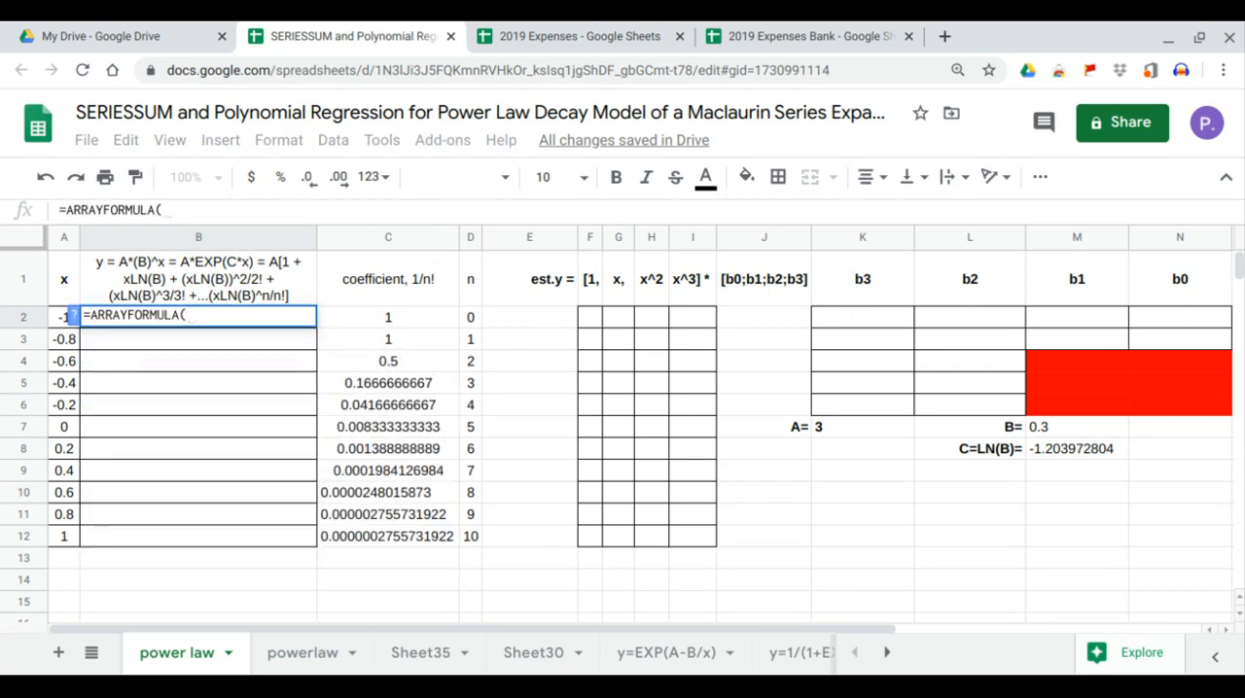
click(836, 426)
text(*ser)
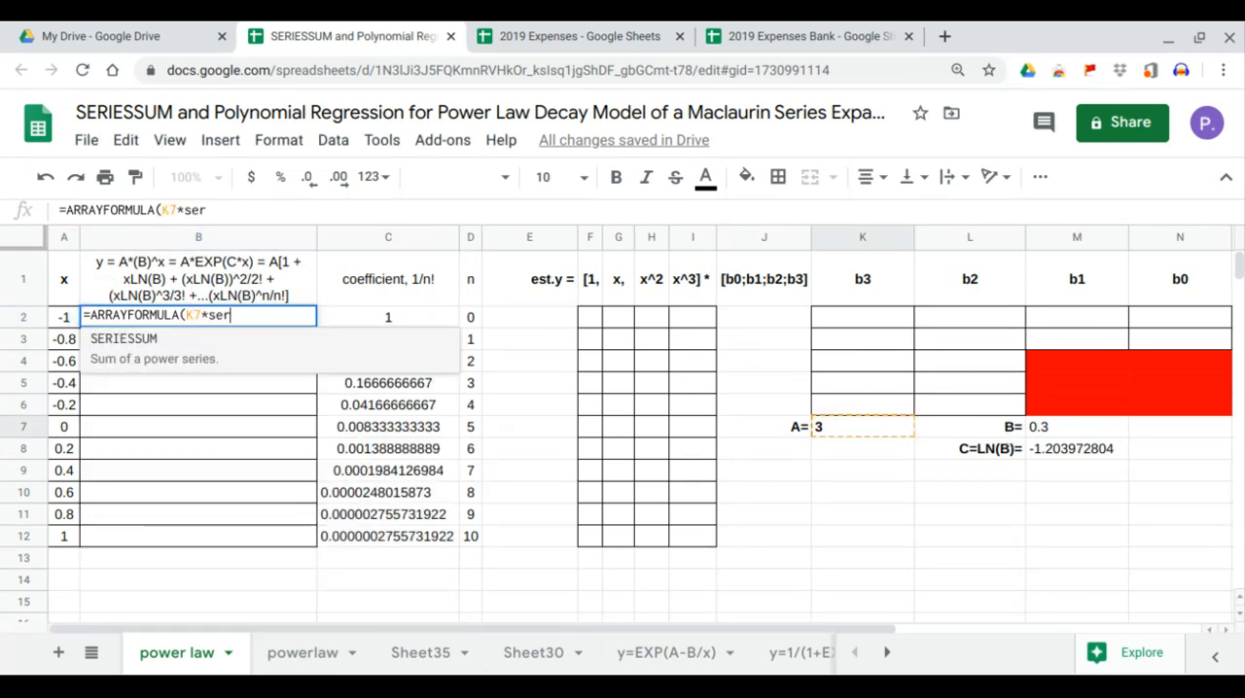
key(Tab)
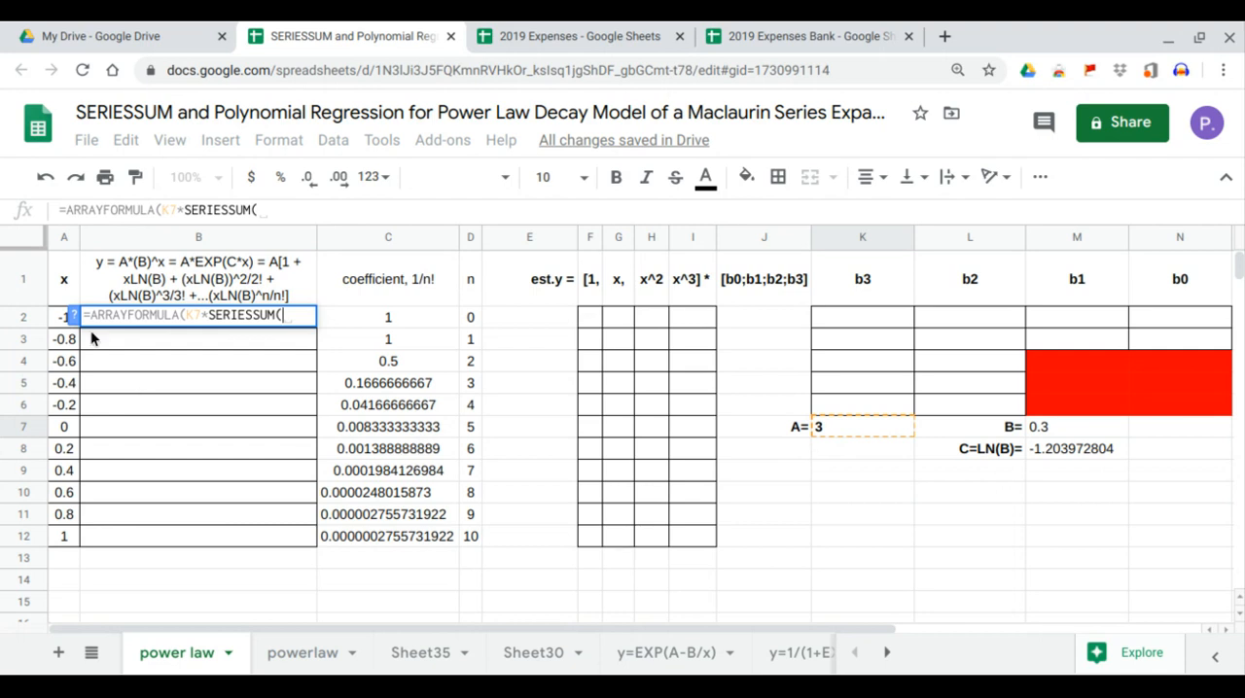
drag(61, 319, 73, 536)
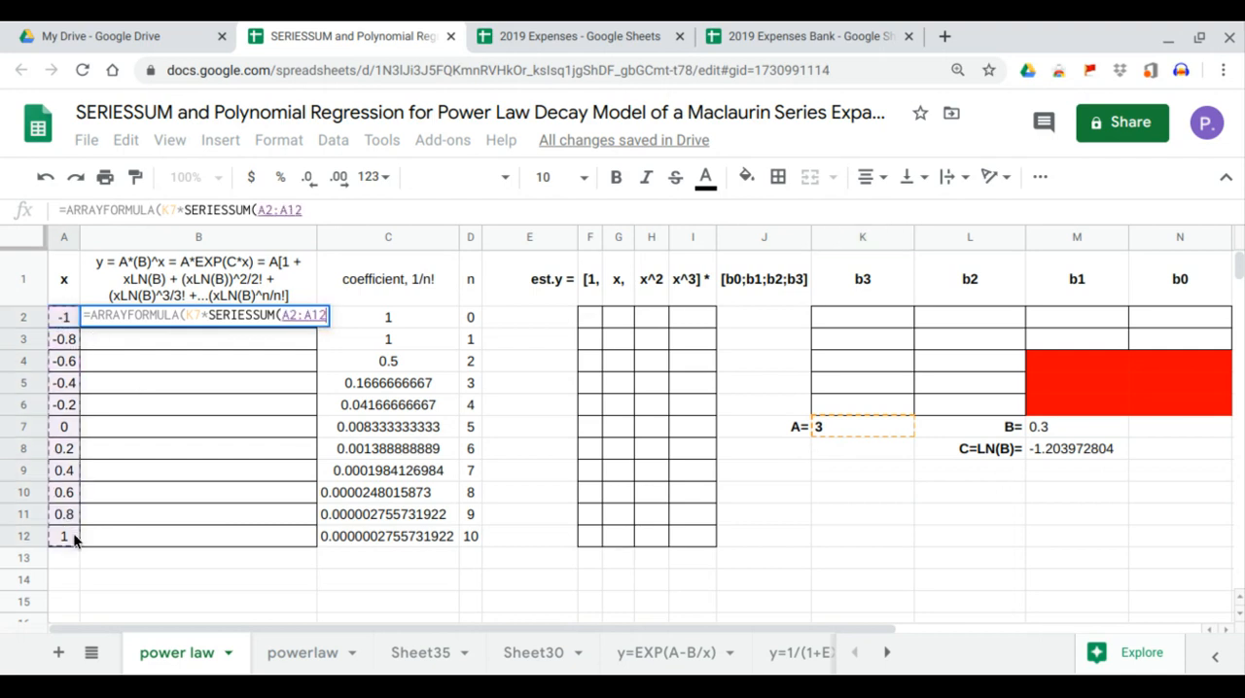
text(*)
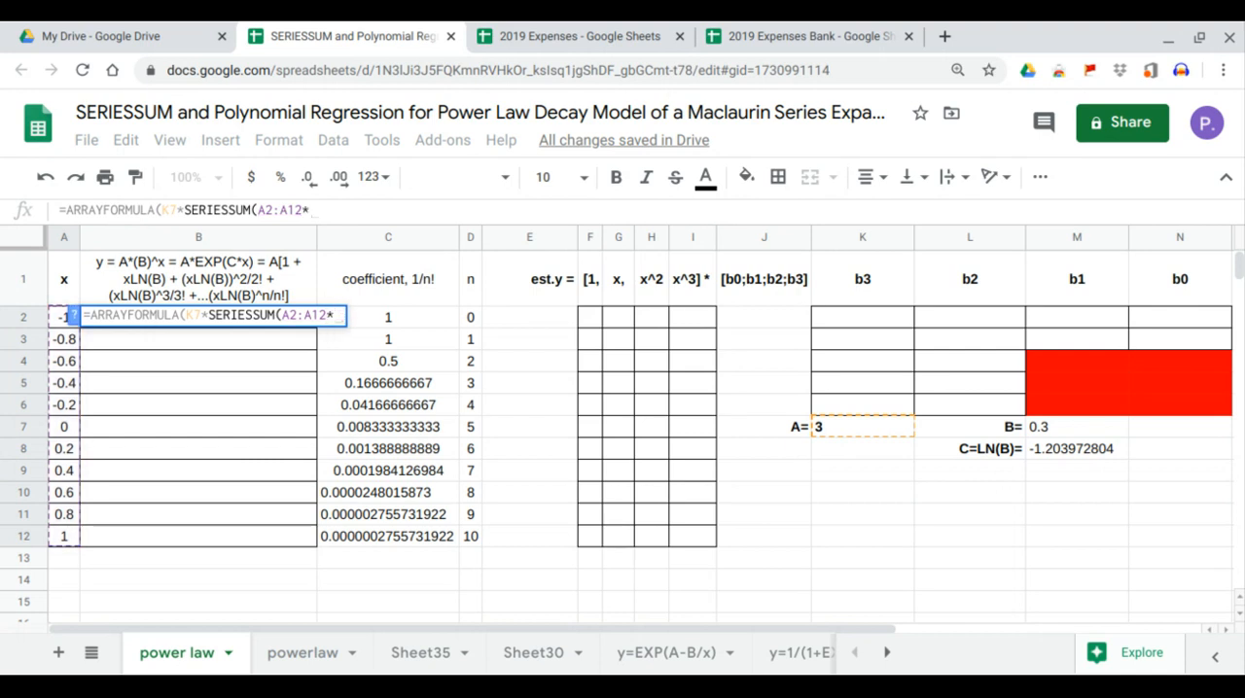
click(1079, 448)
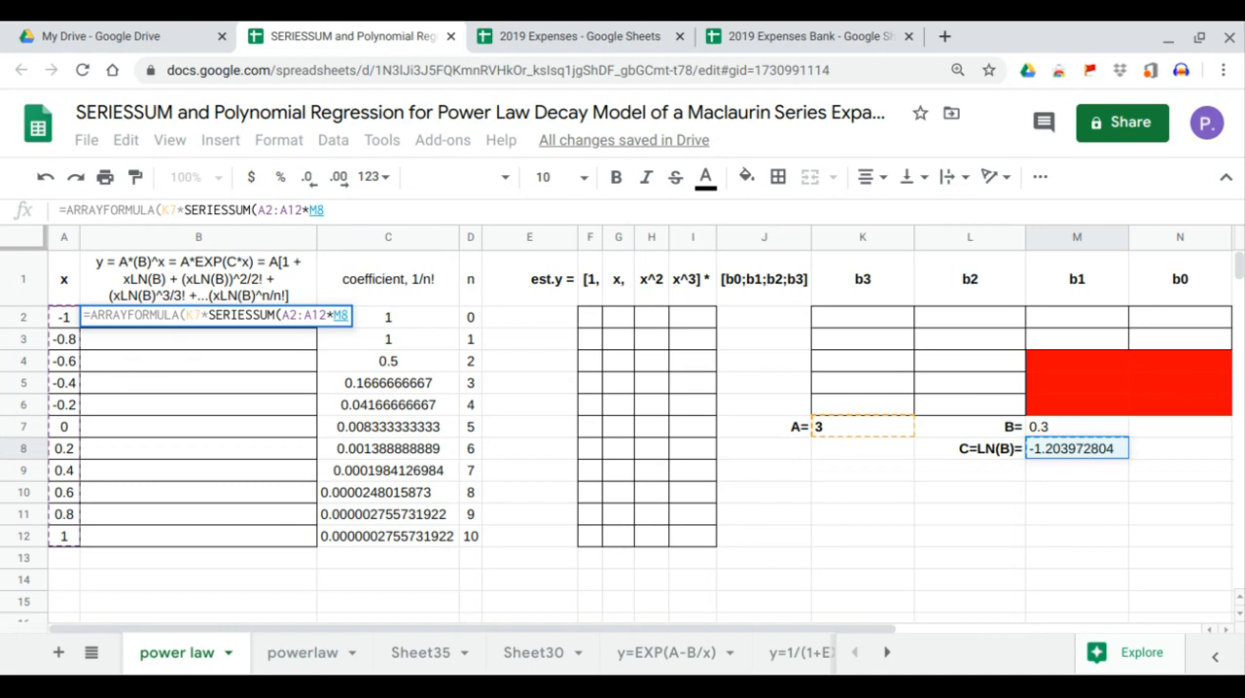
text(,)
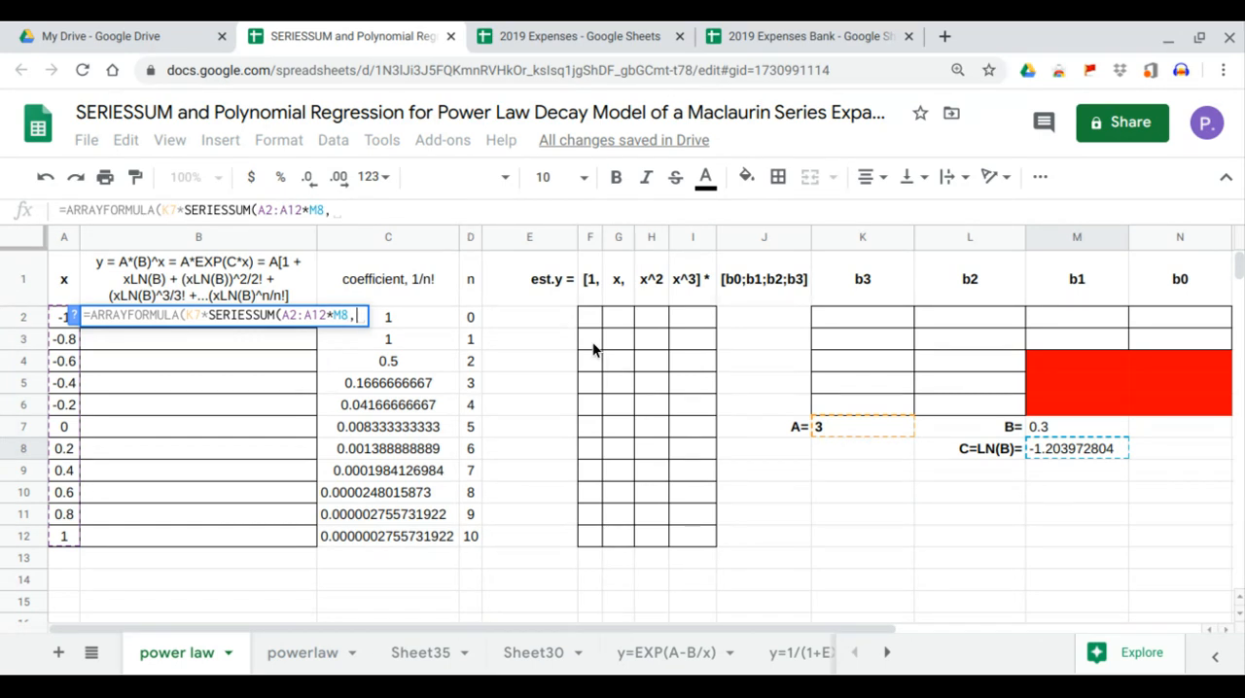
text(0,1,)
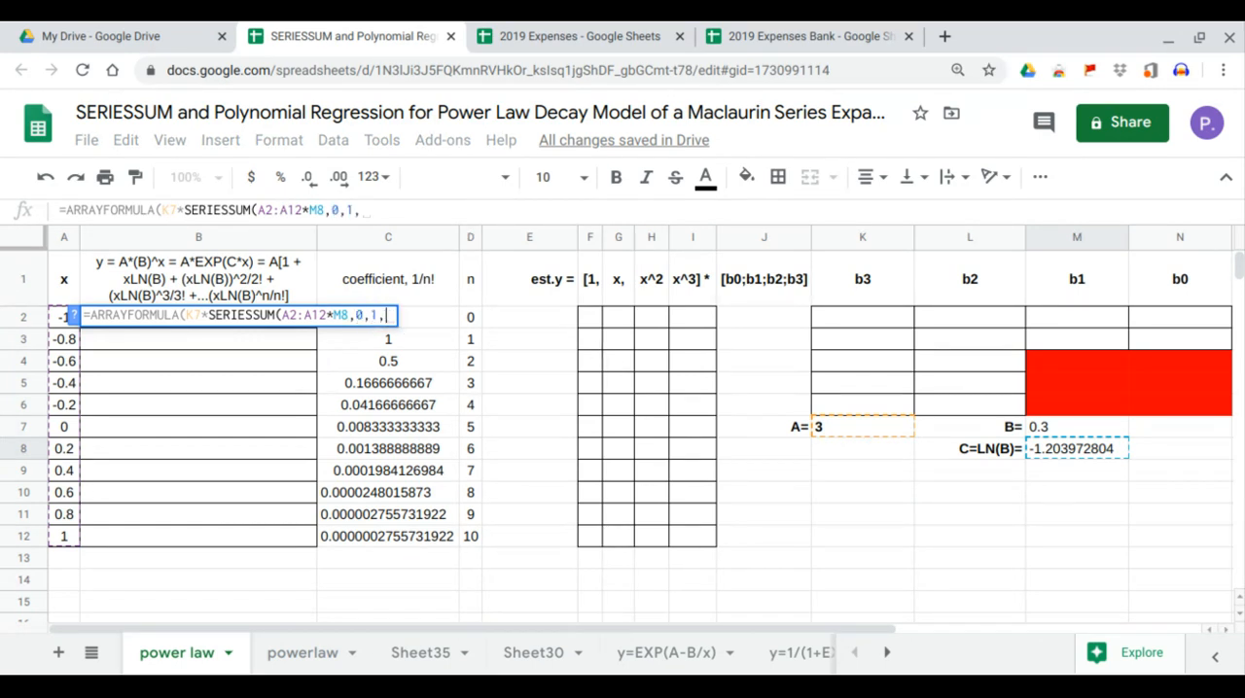
drag(444, 317, 440, 538)
key(Return)
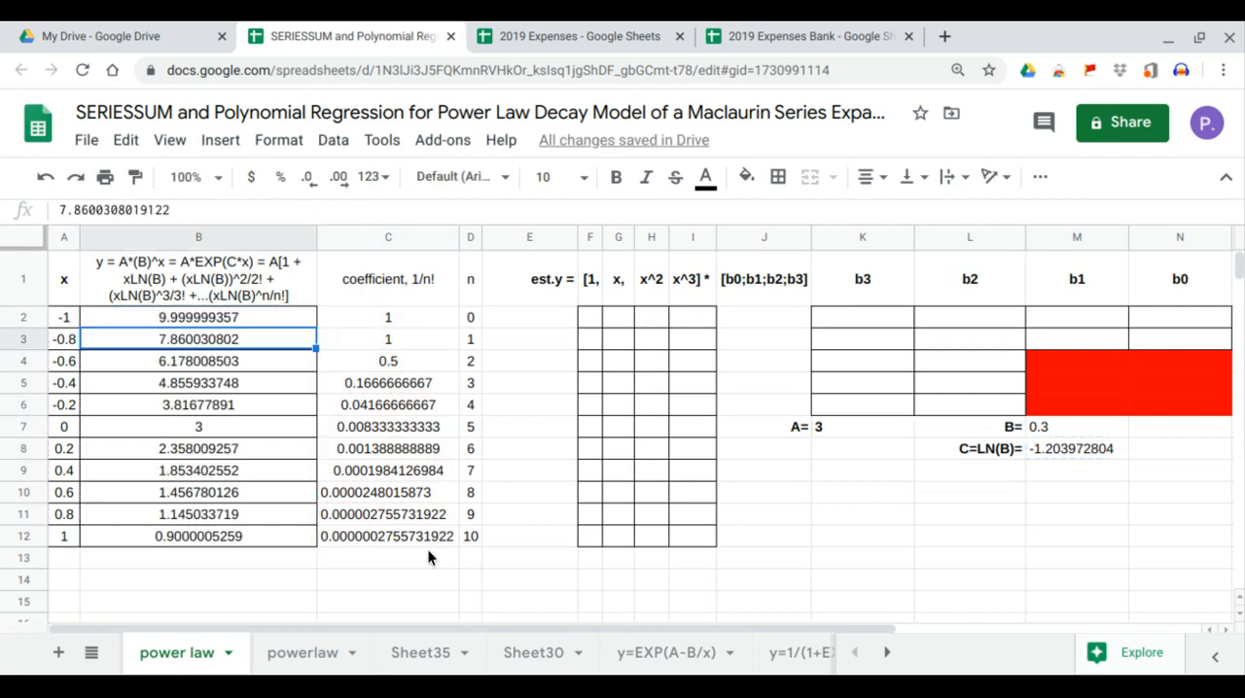
Insert a chart of the x and y data in A1:B12, using column A as labels.
drag(73, 289, 230, 536)
click(332, 141)
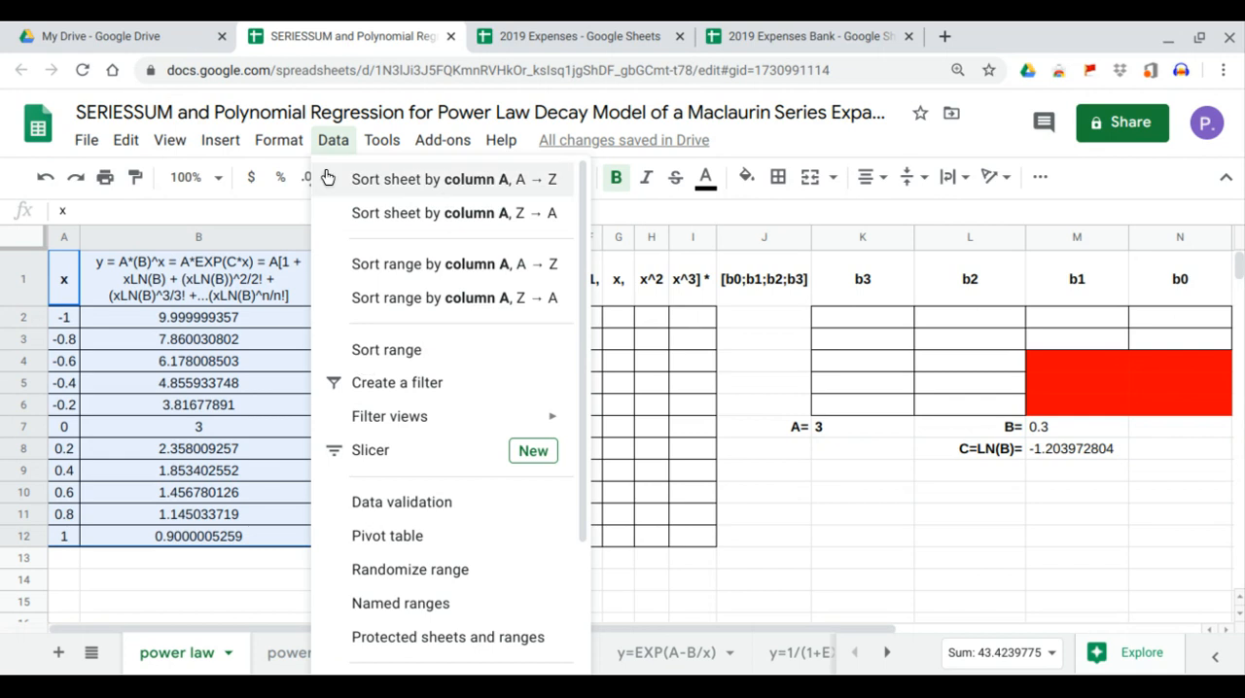
mouse_move(211, 141)
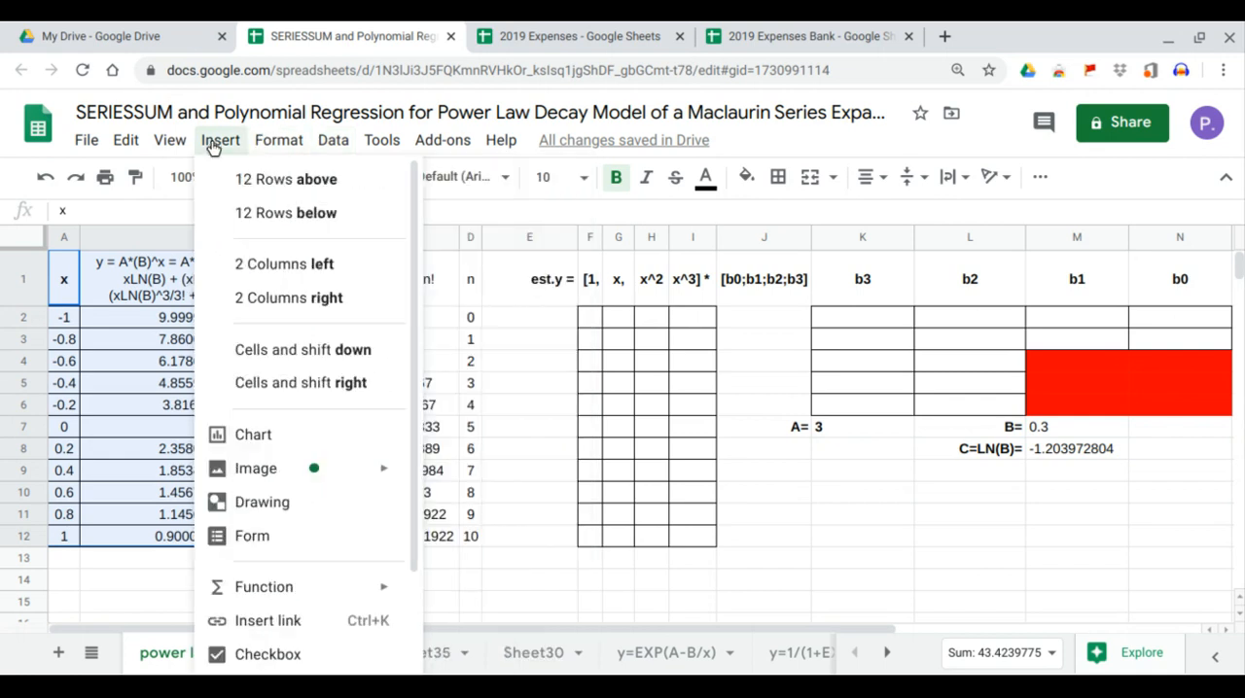
click(246, 435)
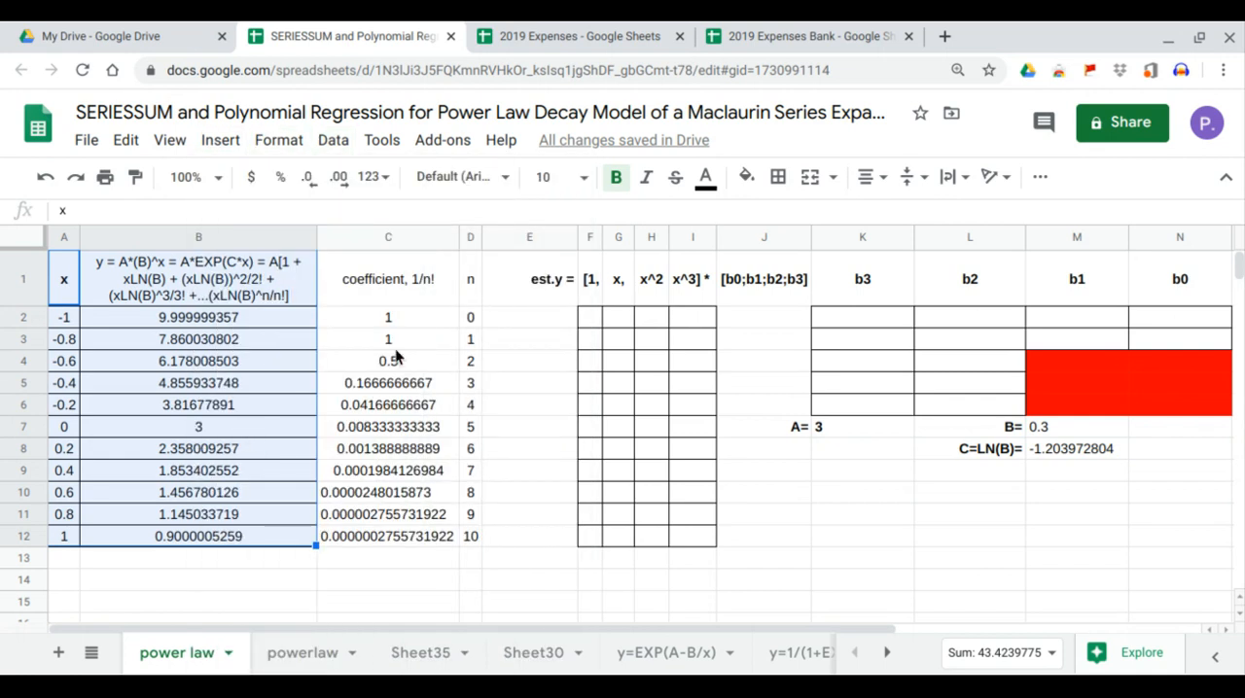
click(934, 600)
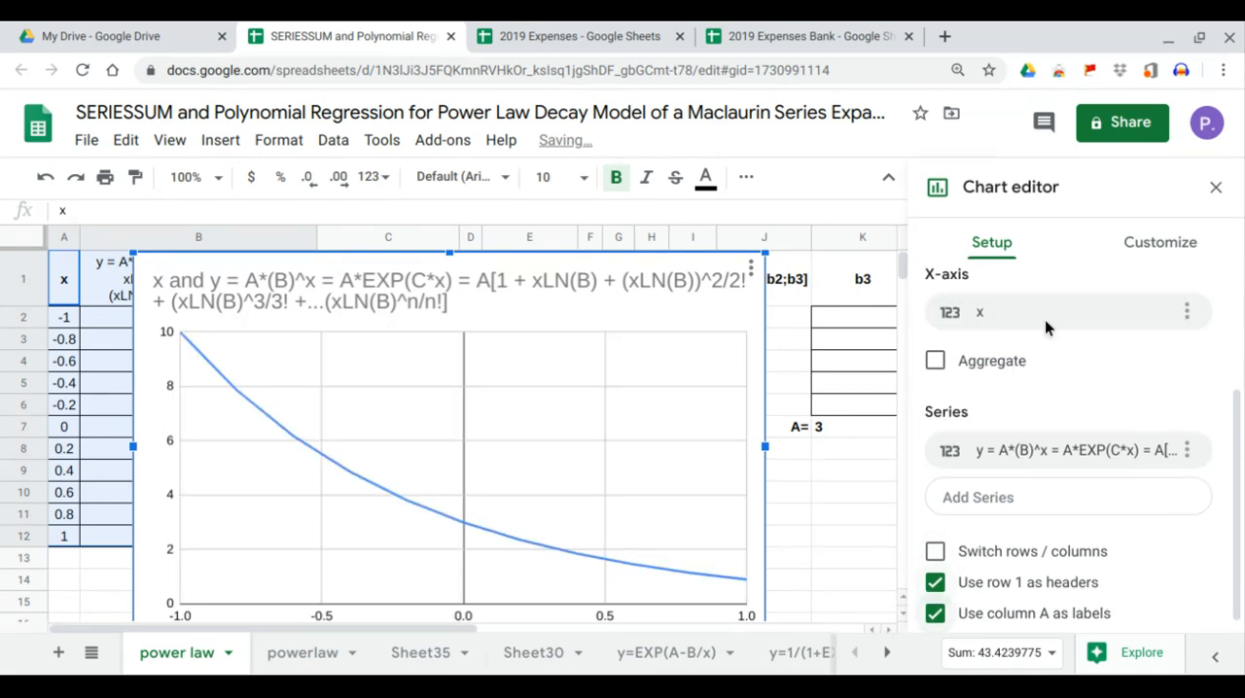
Change the x and y chart's type to a scatter chart.
click(1048, 309)
click(1048, 305)
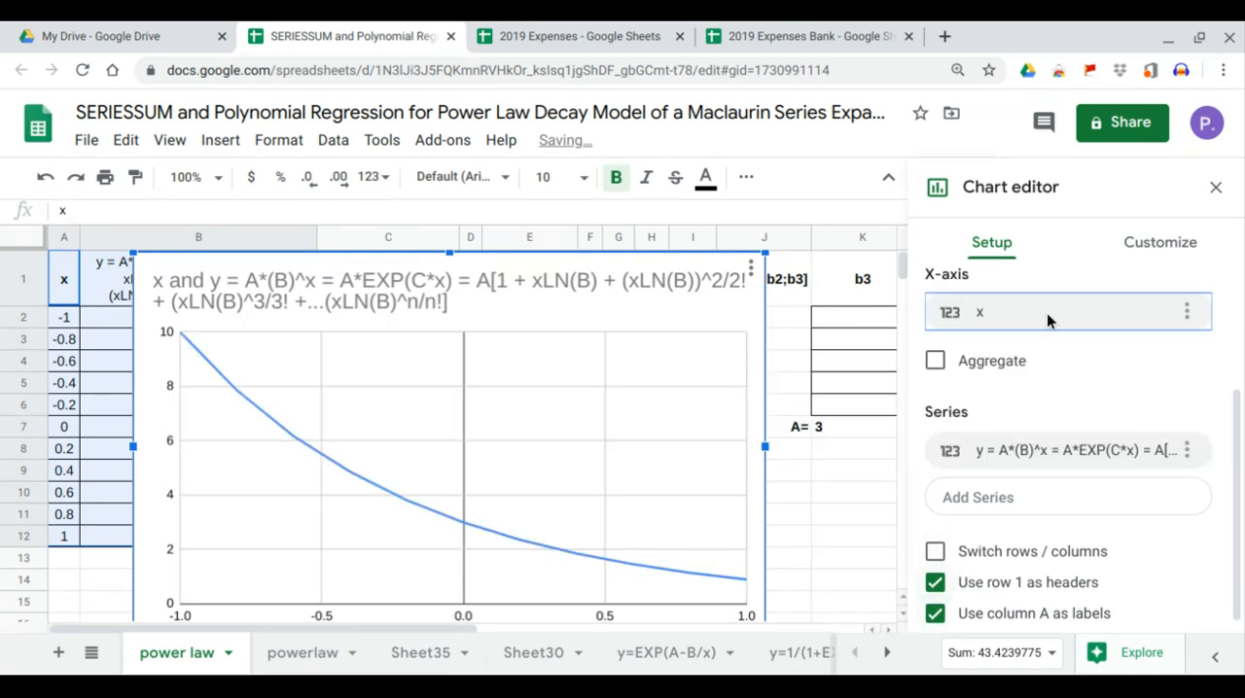
scroll(1049, 305, up, 2)
click(1048, 325)
click(1093, 419)
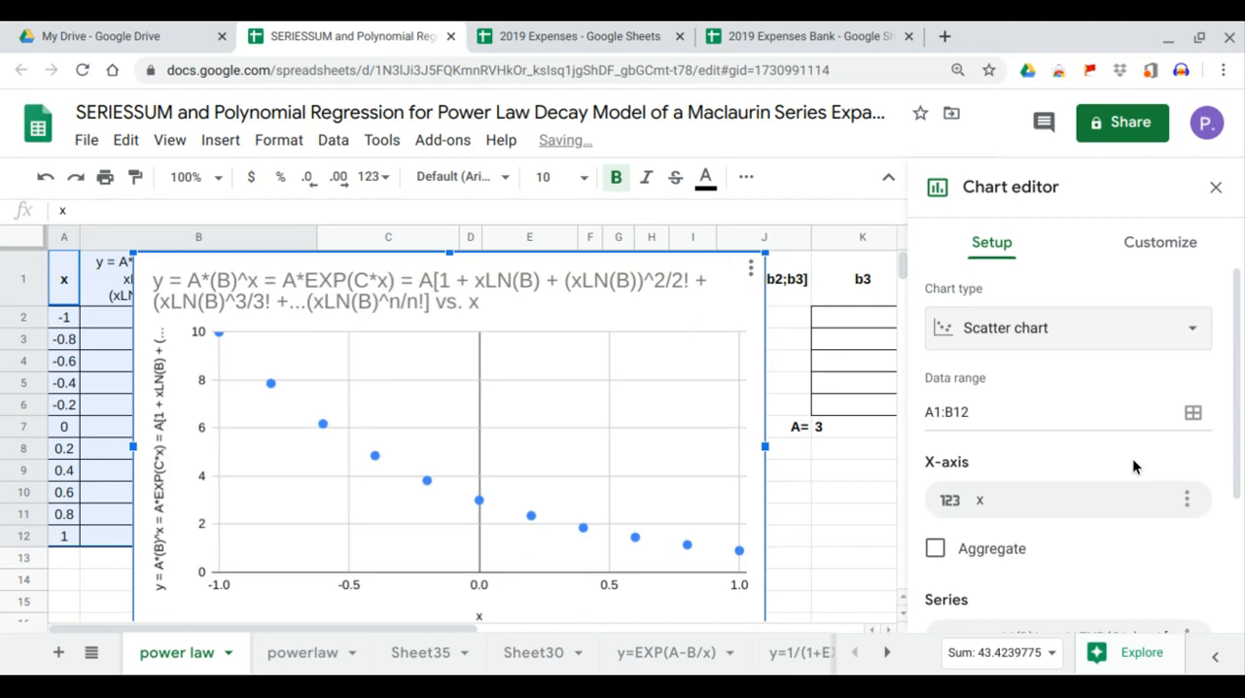
Add an exponential trendline to the scatter chart's data series.
click(1143, 251)
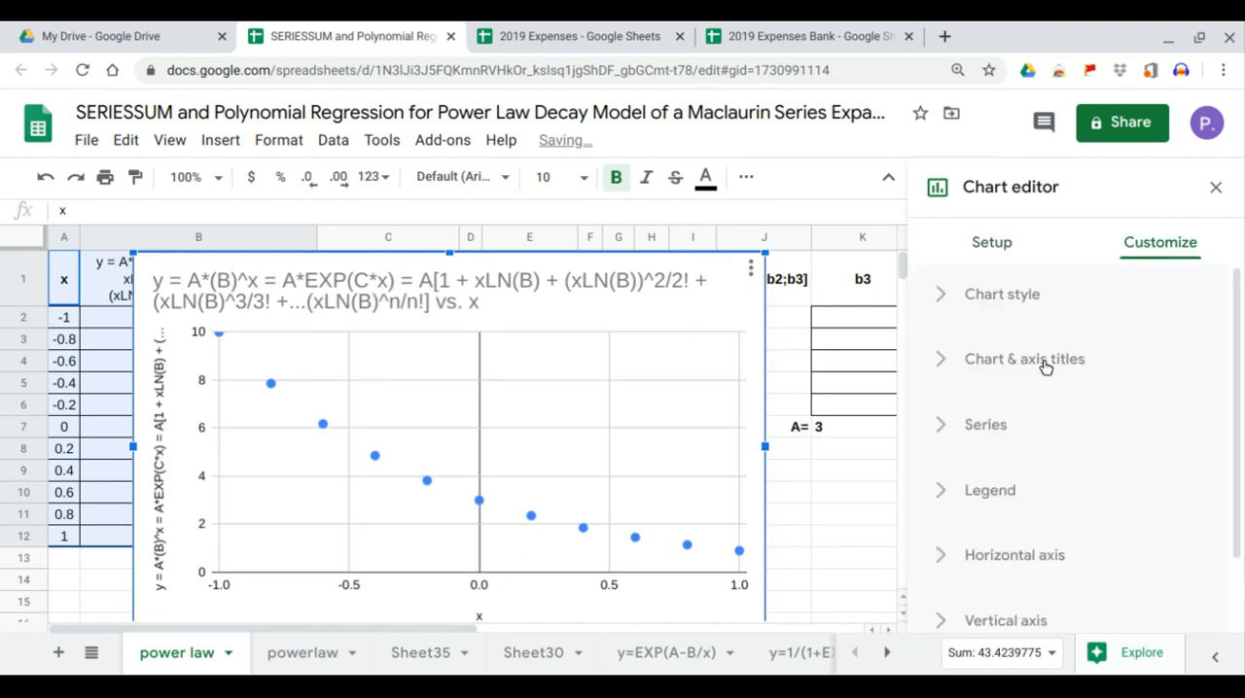
click(999, 439)
scroll(1011, 438, down, 4)
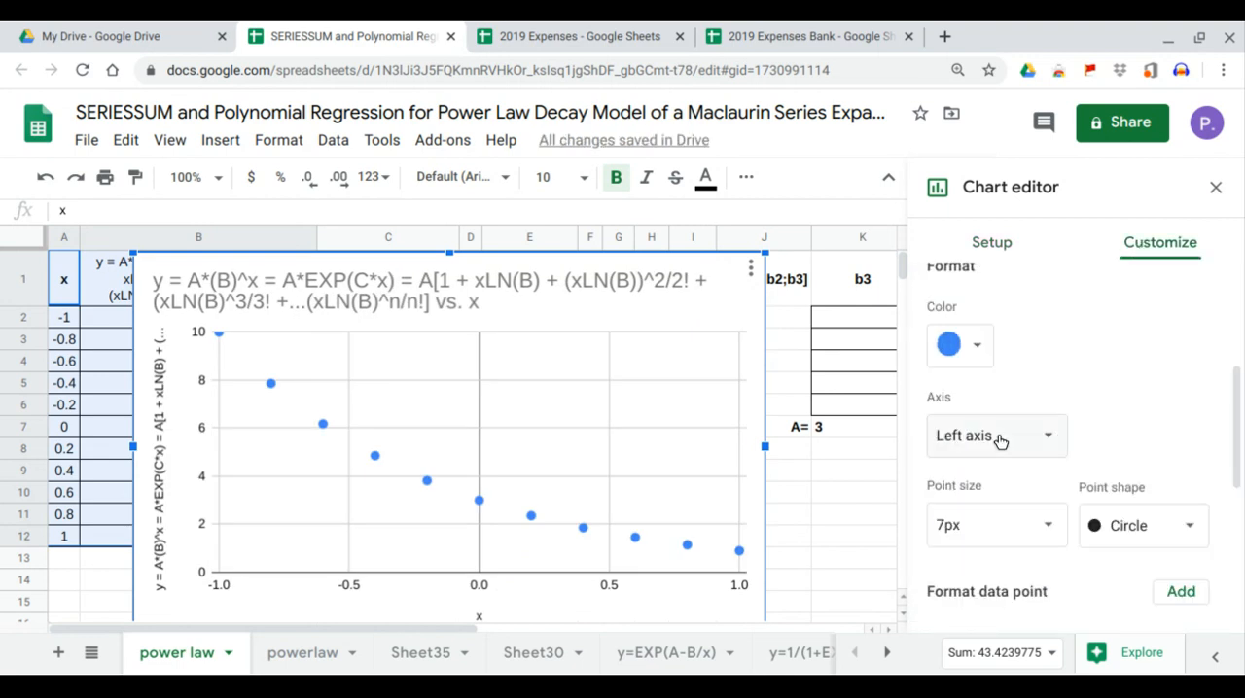
click(999, 584)
scroll(1050, 452, down, 2)
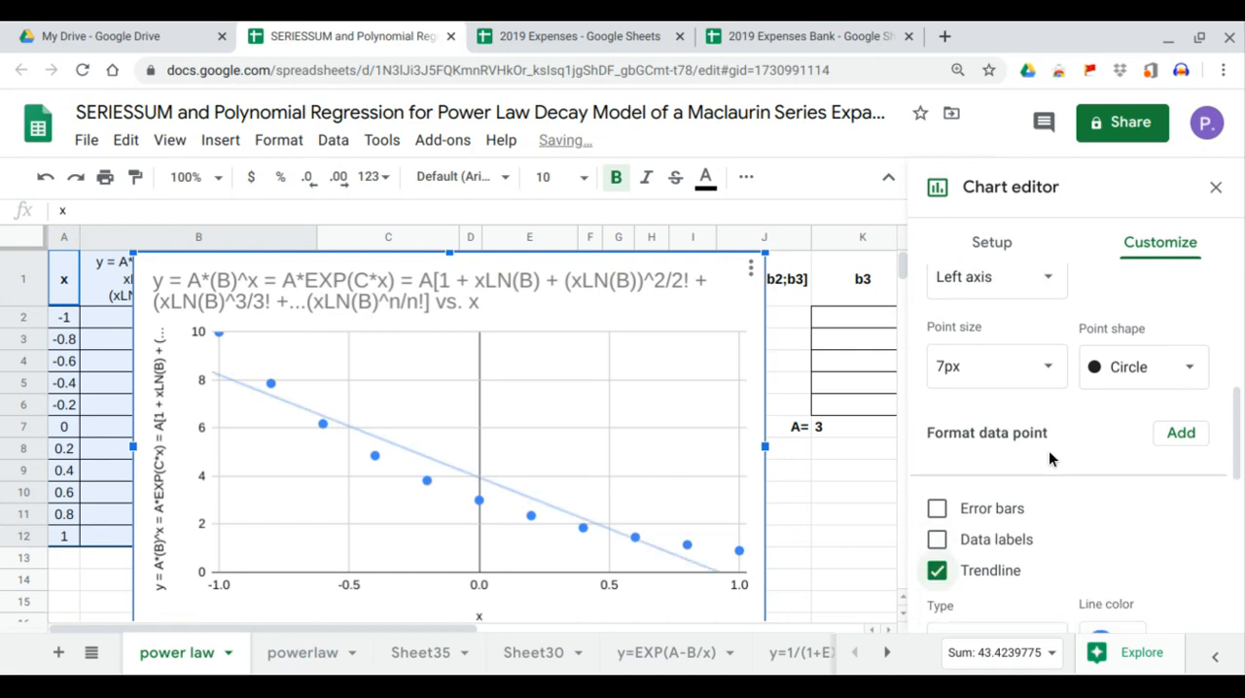
click(1044, 481)
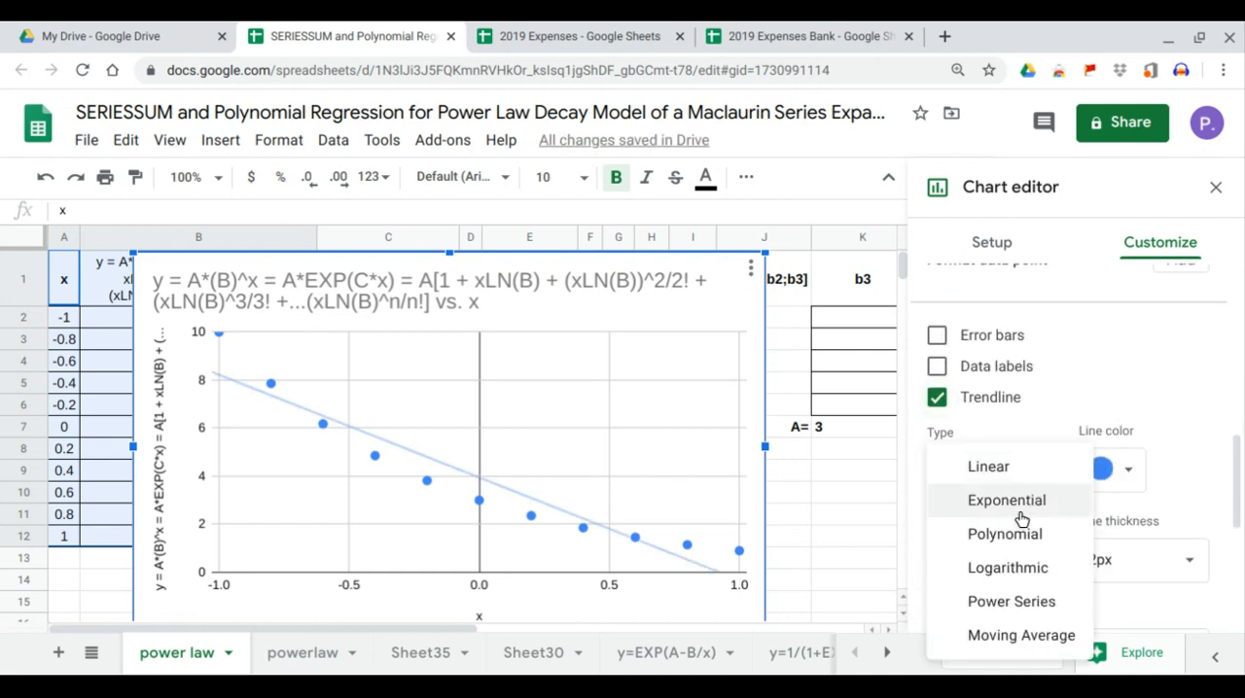
click(1020, 509)
Label the exponential trendline with its equation.
scroll(1021, 520, down, 1)
scroll(1022, 521, down, 1)
click(1042, 439)
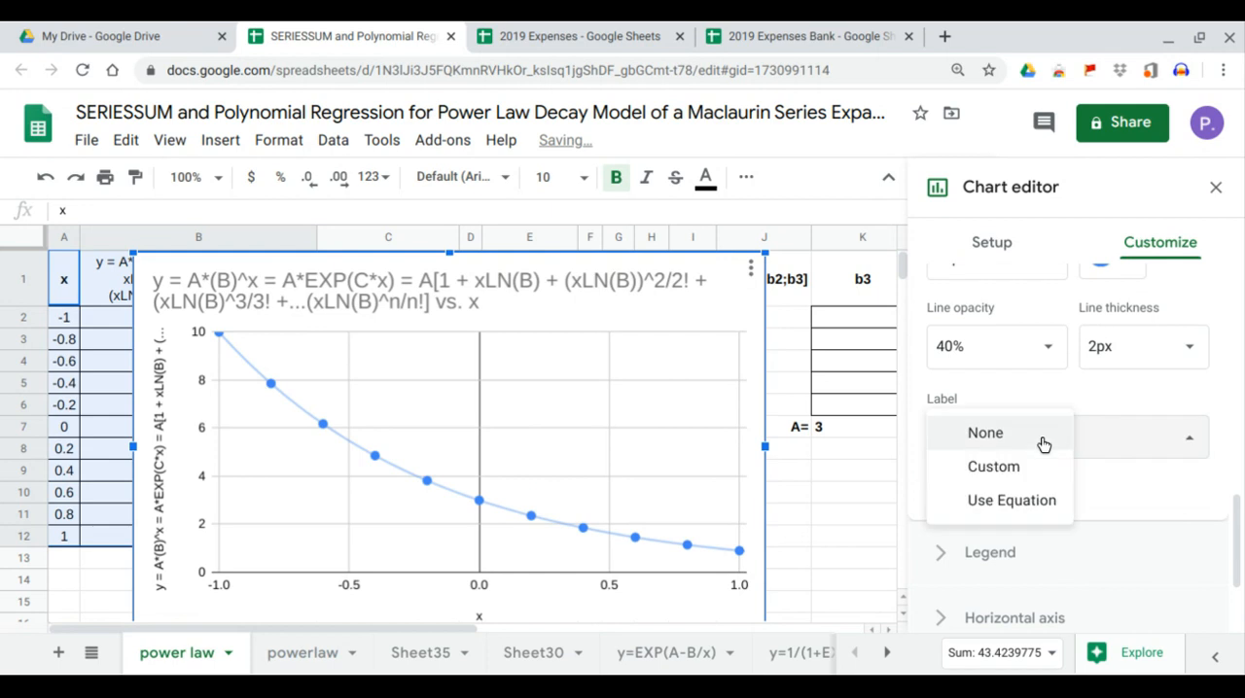
click(1031, 500)
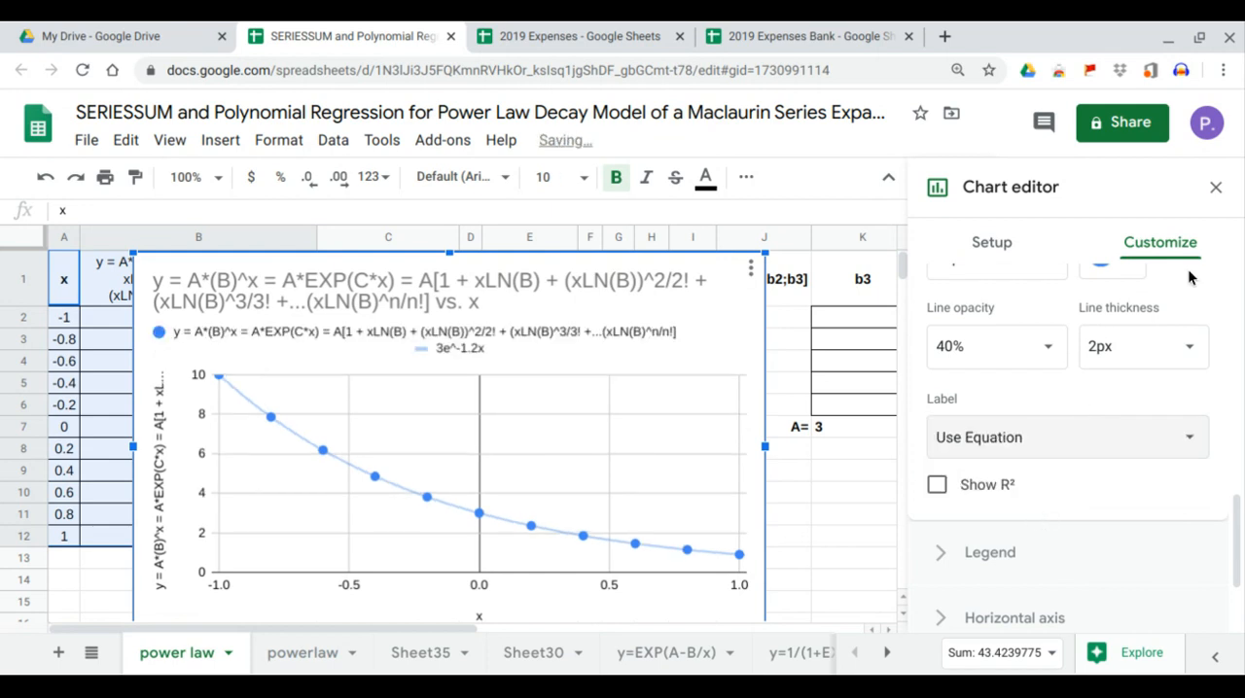
Move the chart off column J, close the chart editor, and compare A in K7 and C in M8 with the trendline equation.
drag(634, 299, 550, 301)
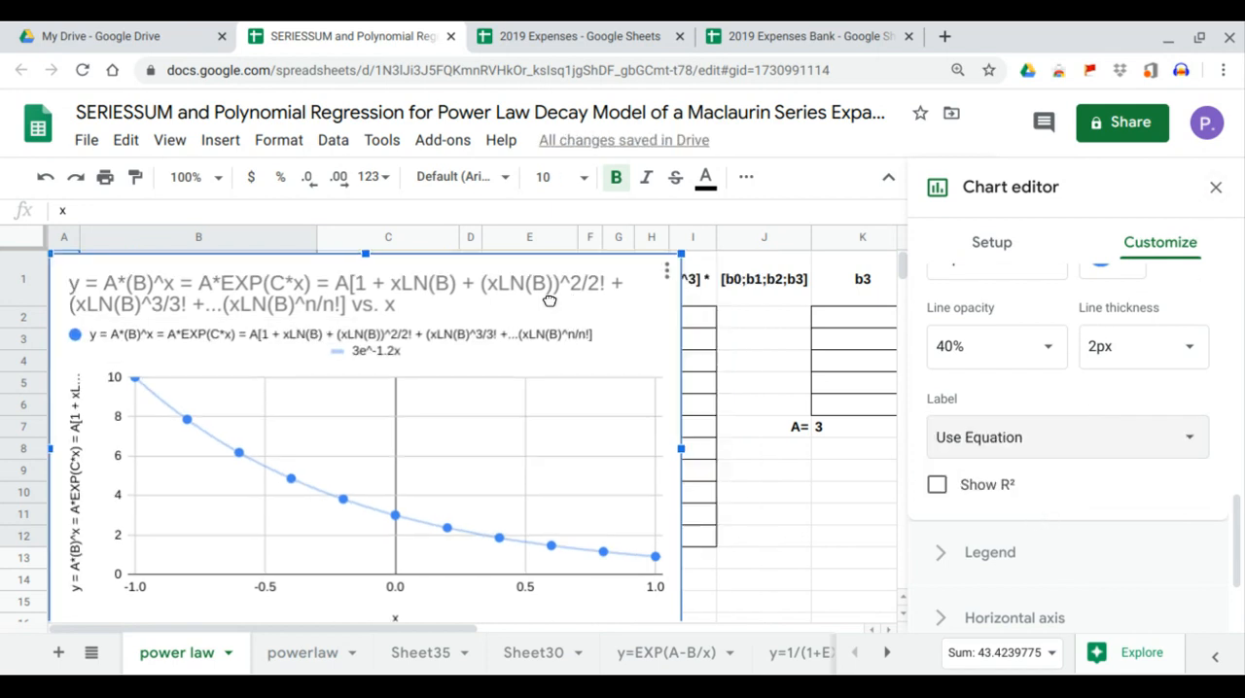
click(1212, 190)
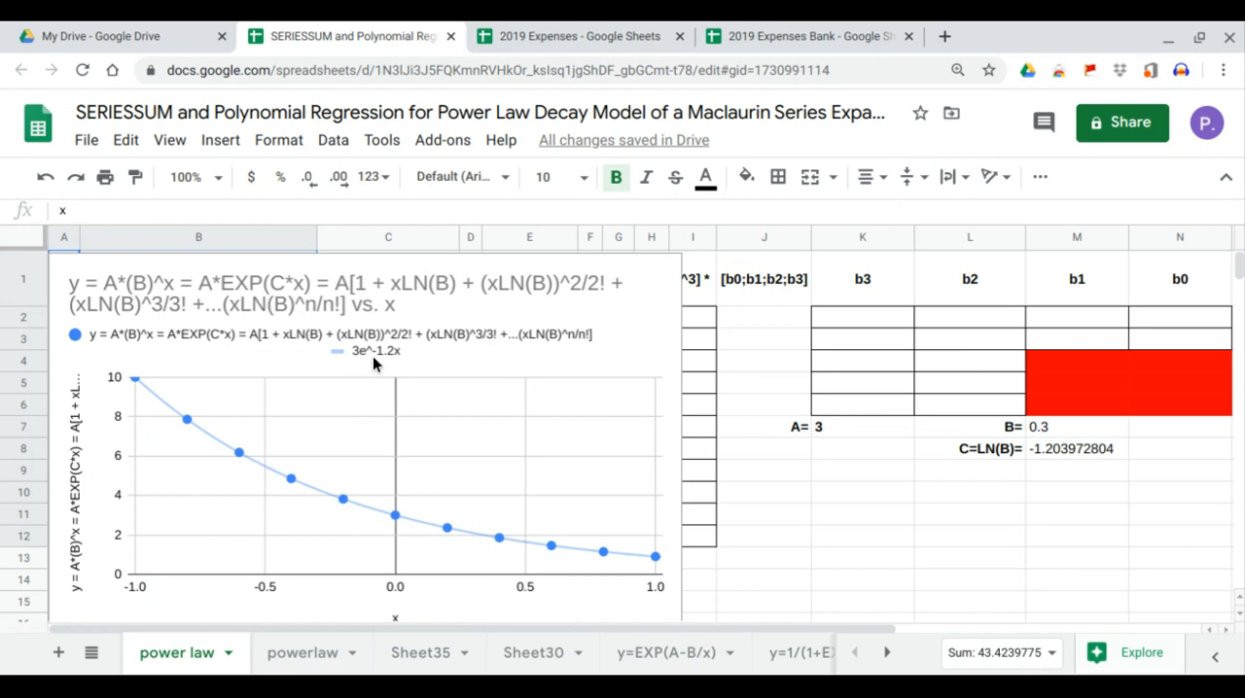
click(817, 429)
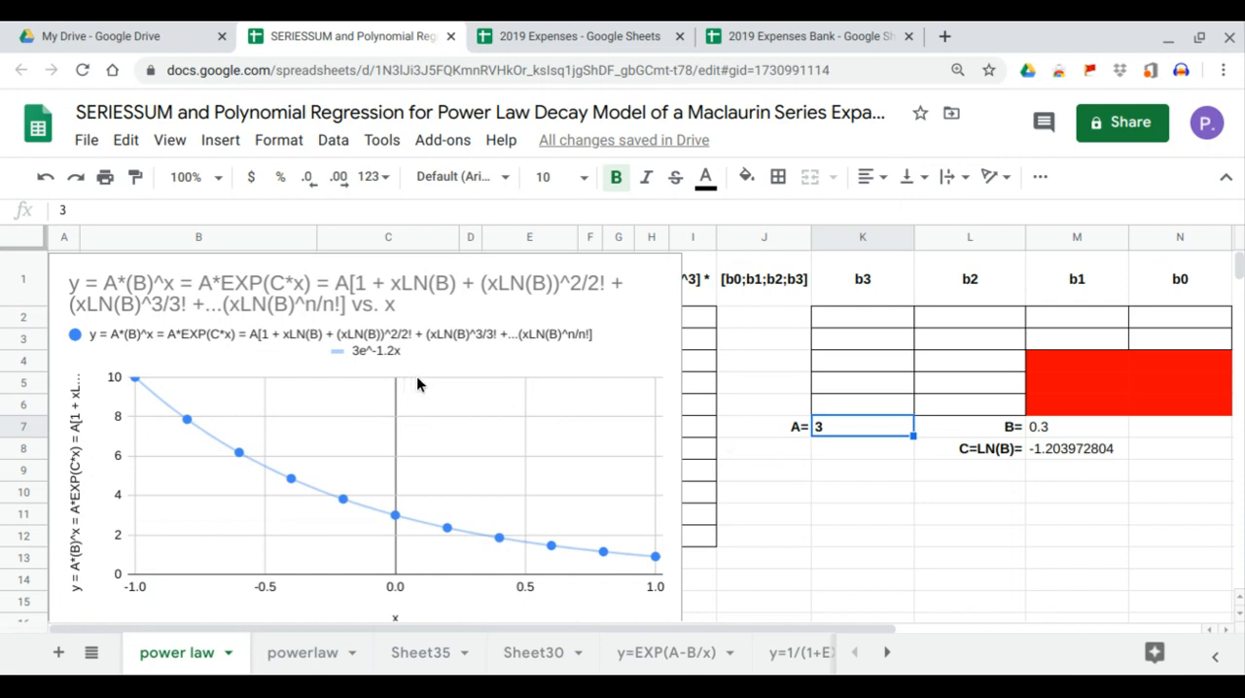
click(1049, 455)
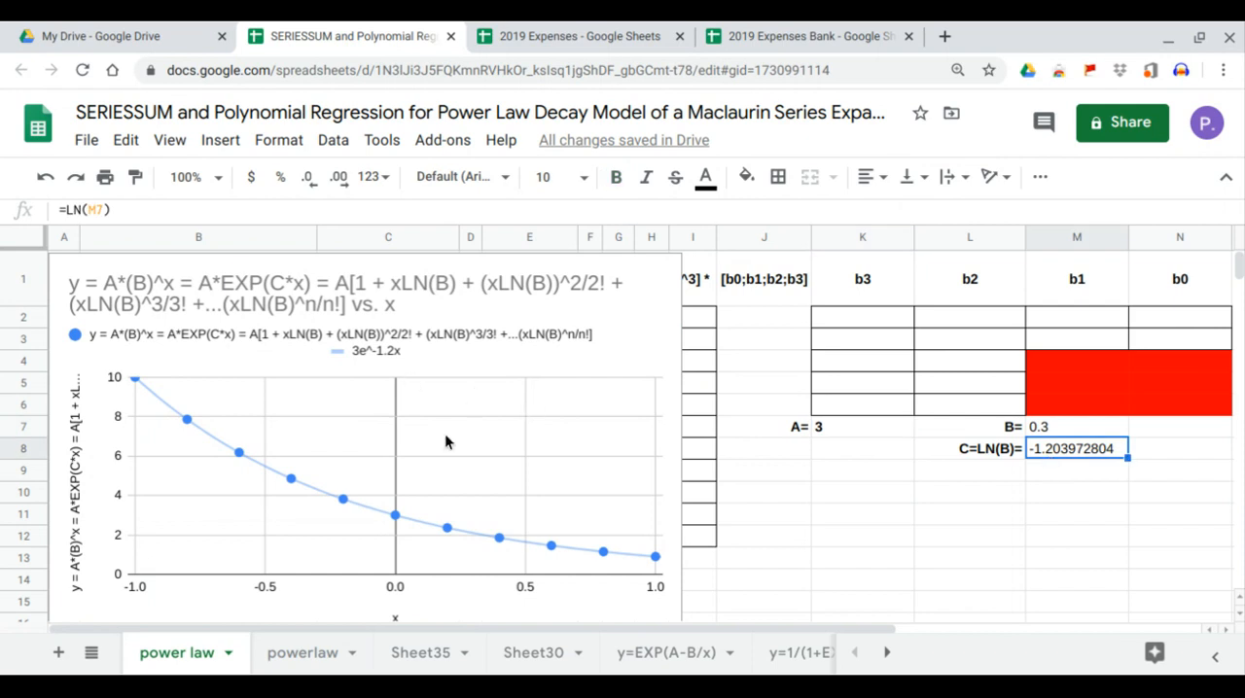
Narrow the chart and move it below the A, B and C values, clear of the data and regression columns.
click(407, 329)
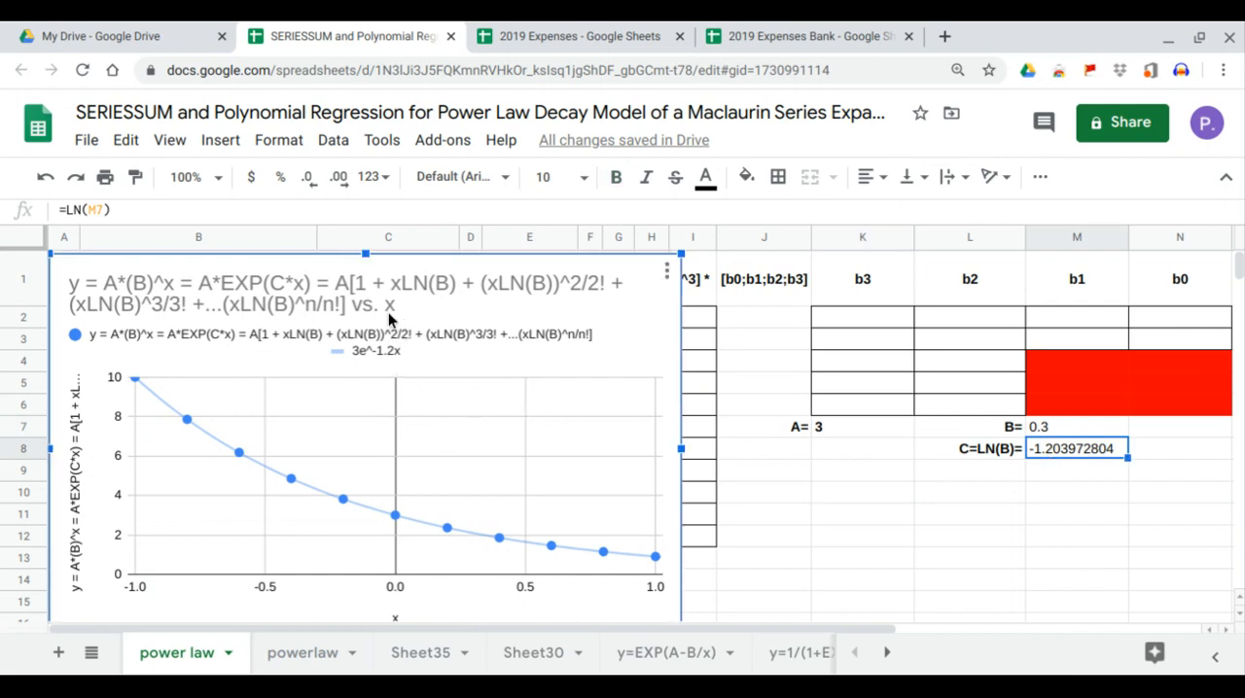
drag(422, 340, 747, 405)
scroll(395, 500, down, 2)
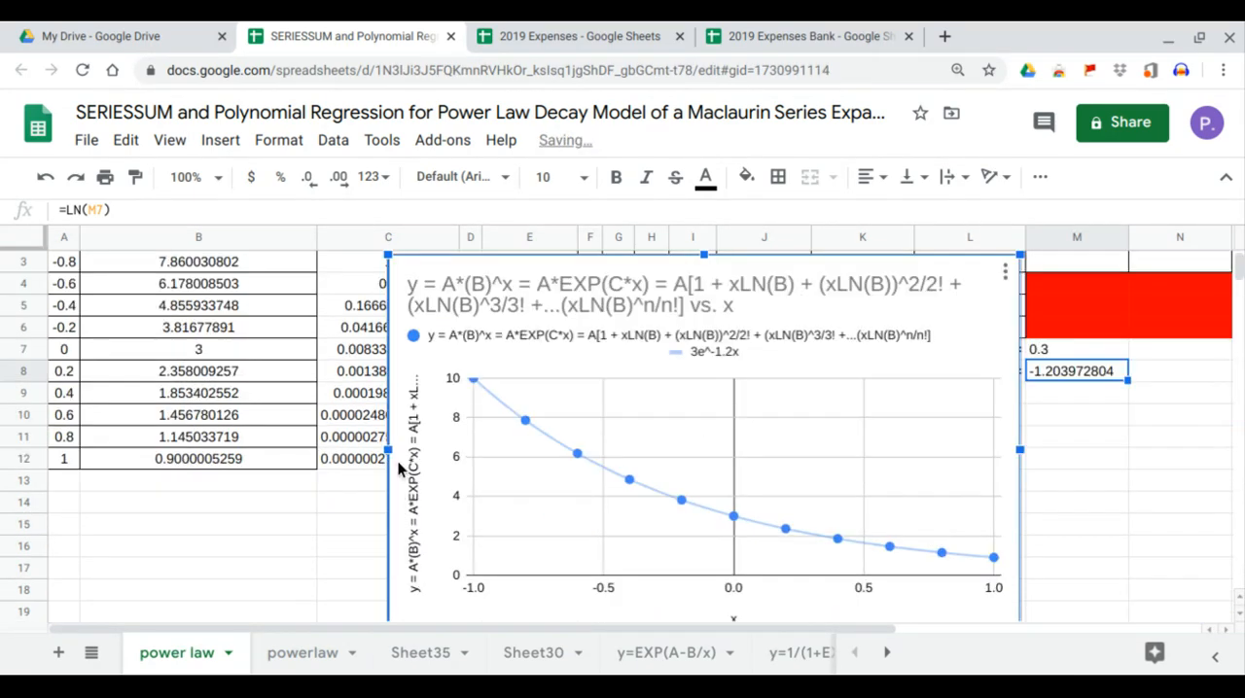
drag(389, 450, 611, 450)
scroll(681, 428, up, 2)
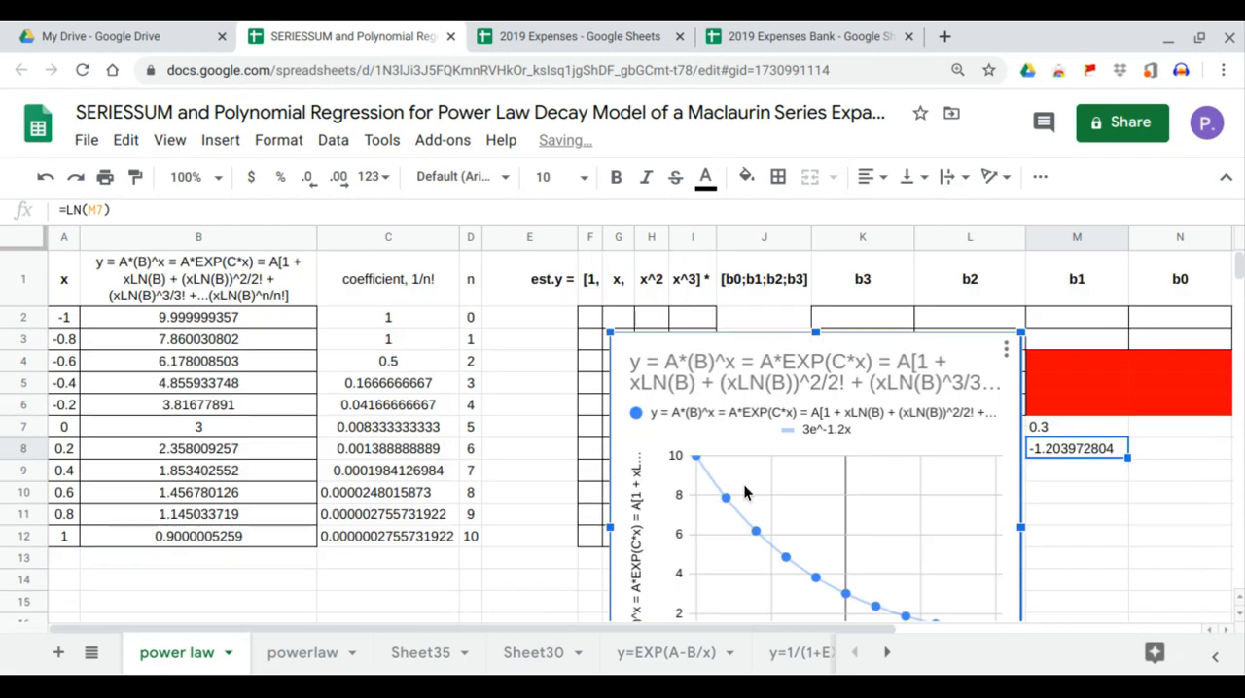
drag(796, 411, 924, 540)
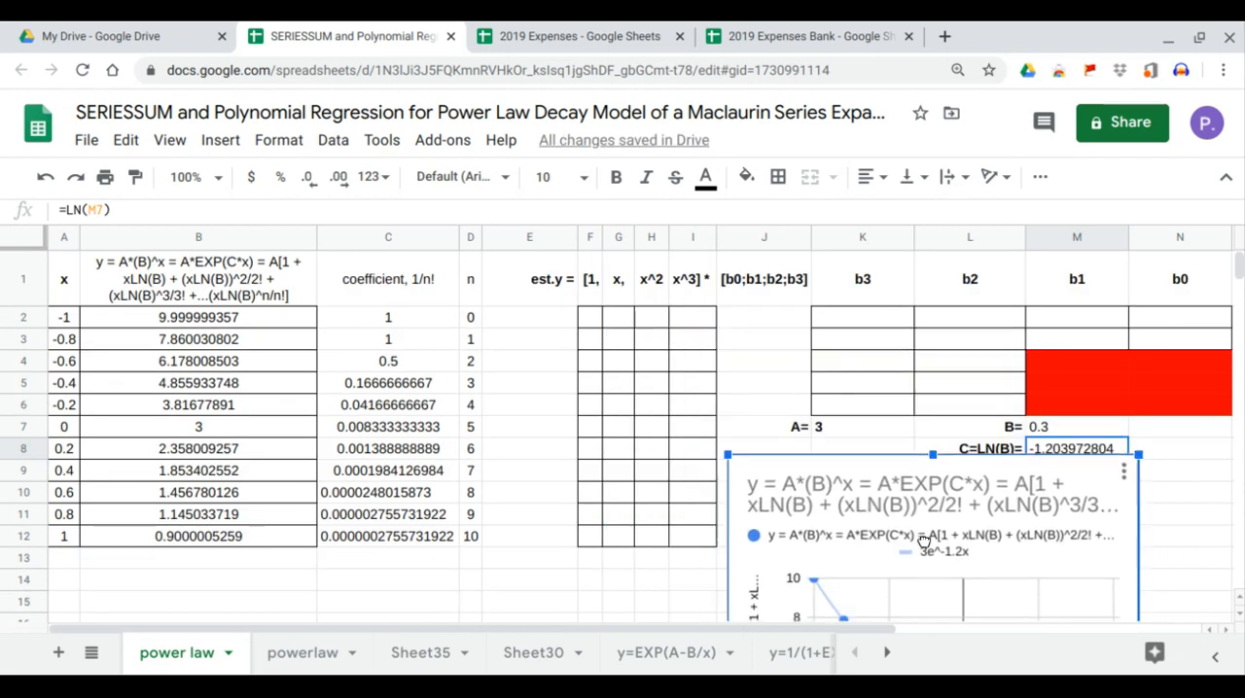
Reduce the chart's height and widen it into column N, keeping it below the C=LN(B) row.
scroll(924, 541, down, 5)
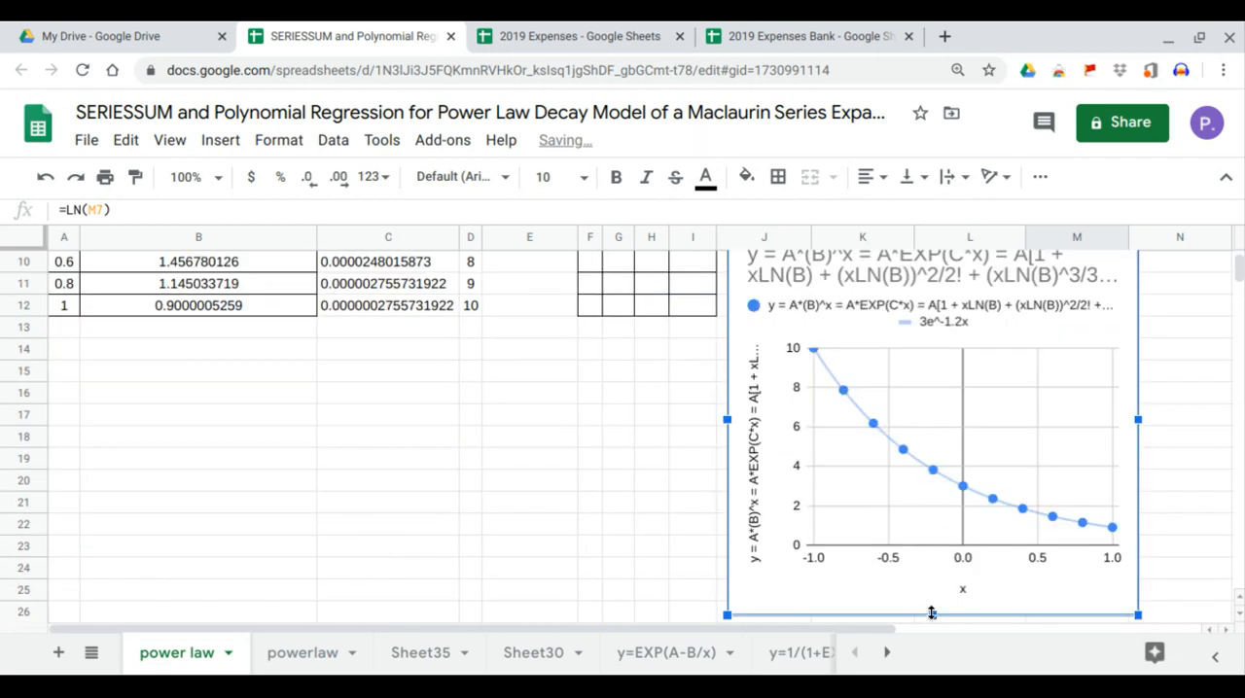
scroll(1067, 528, up, 3)
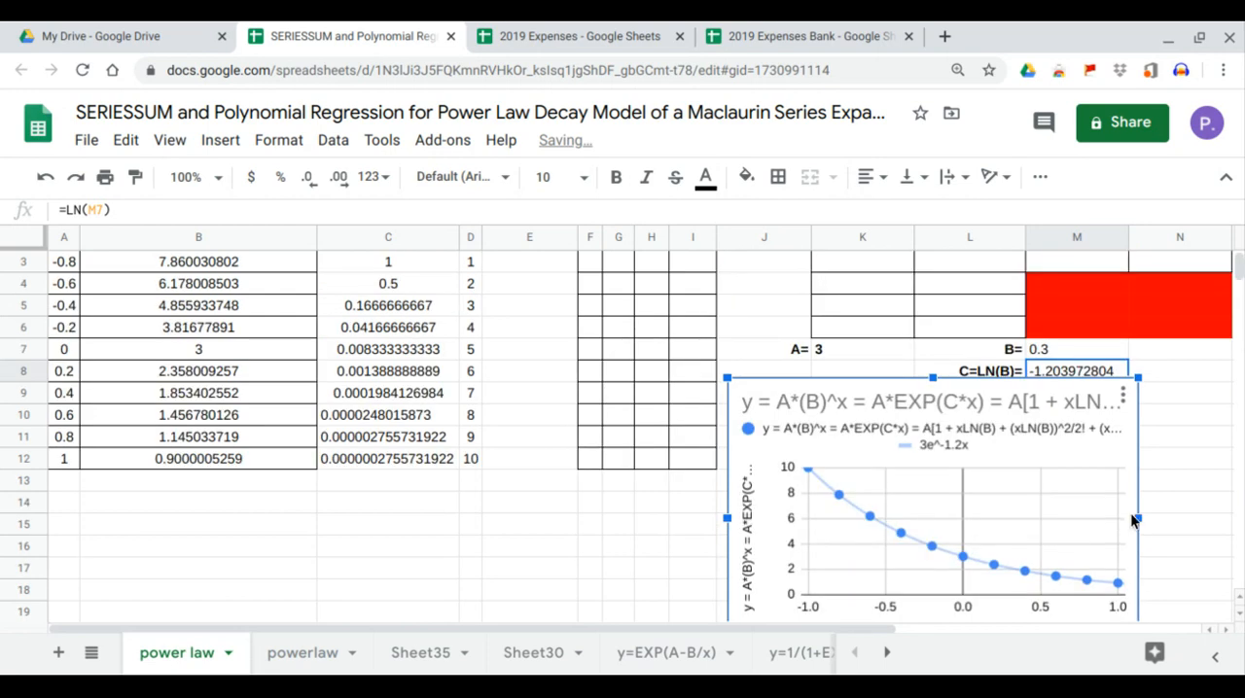
scroll(1135, 517, down, 1)
drag(1136, 496, 1203, 496)
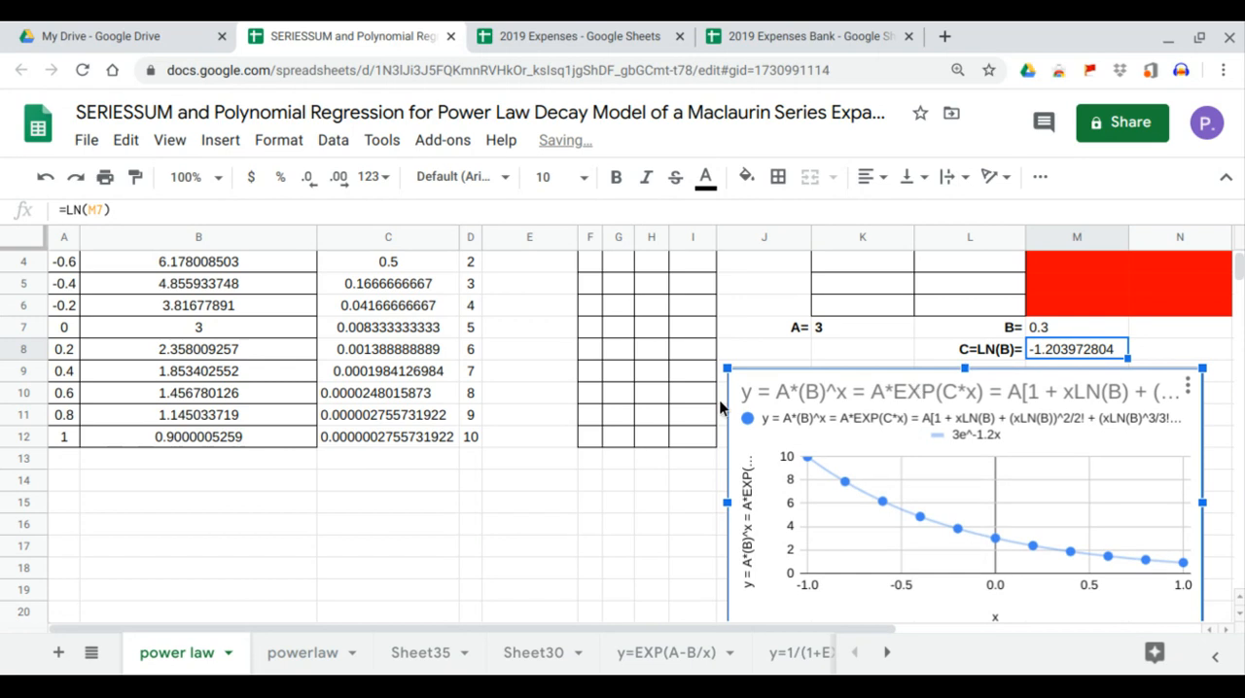
scroll(719, 402, up, 2)
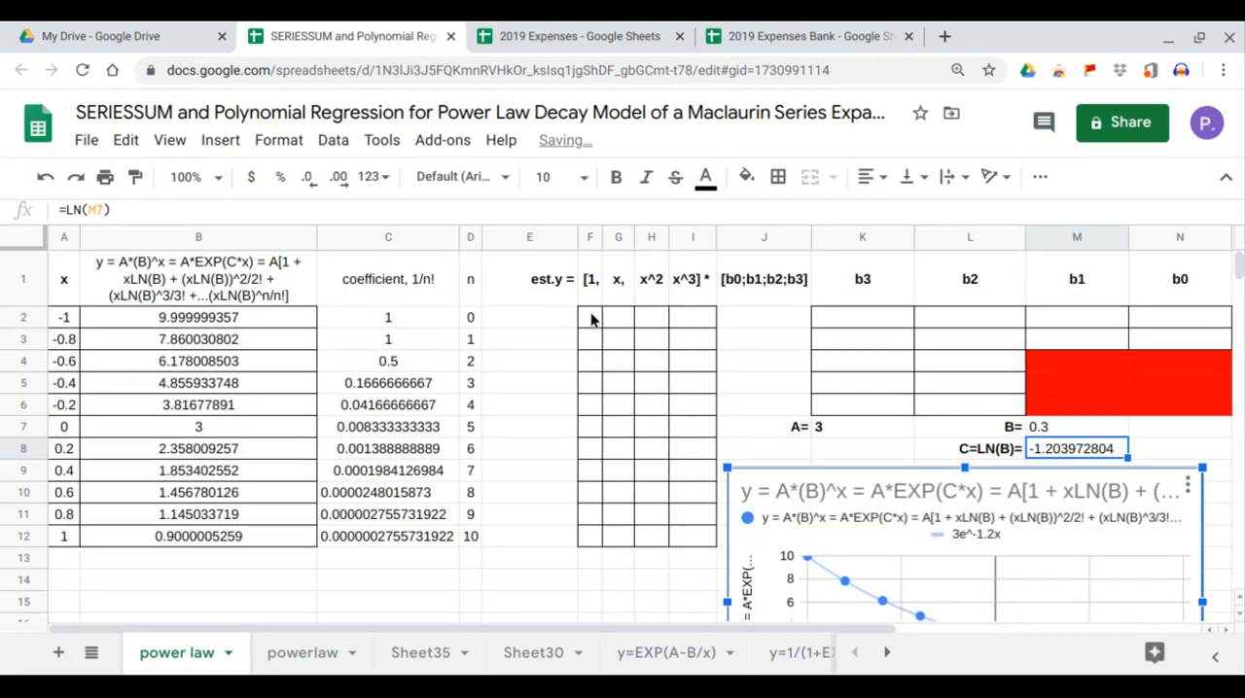
Examine the regression headers in E1:J1: est.y, the powers of x from 1 to x^3, and the coefficient vector [b0;b1;b2;b3].
click(590, 319)
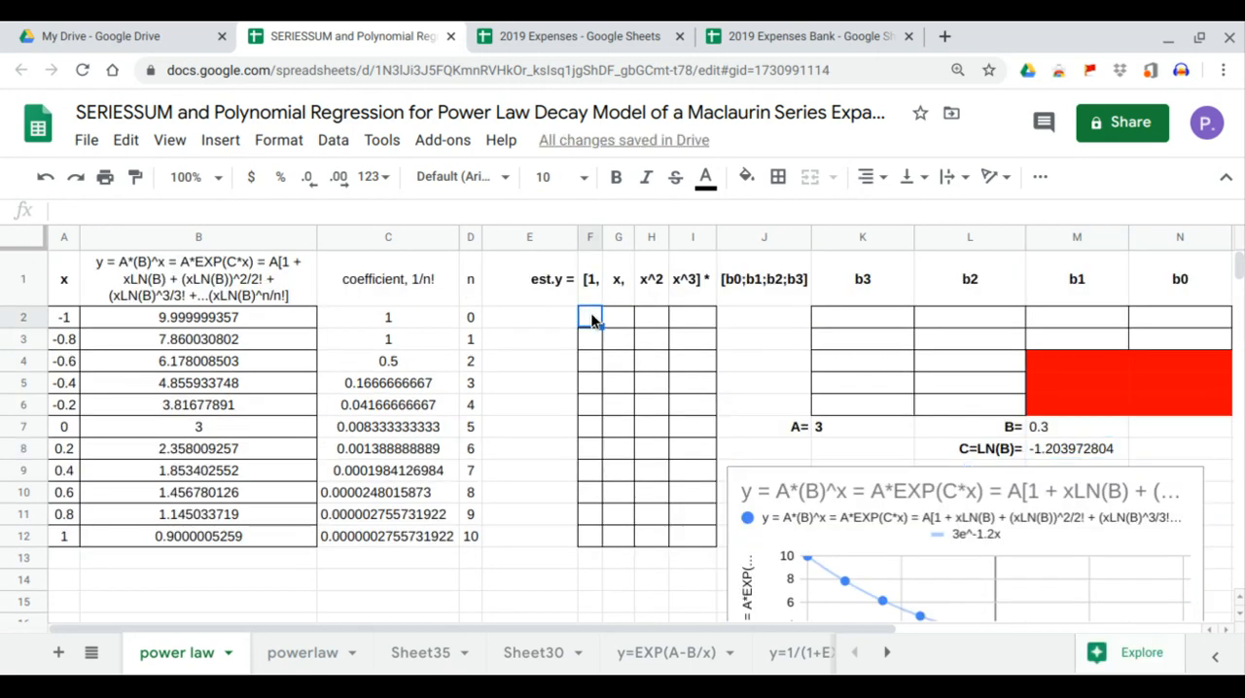
click(543, 291)
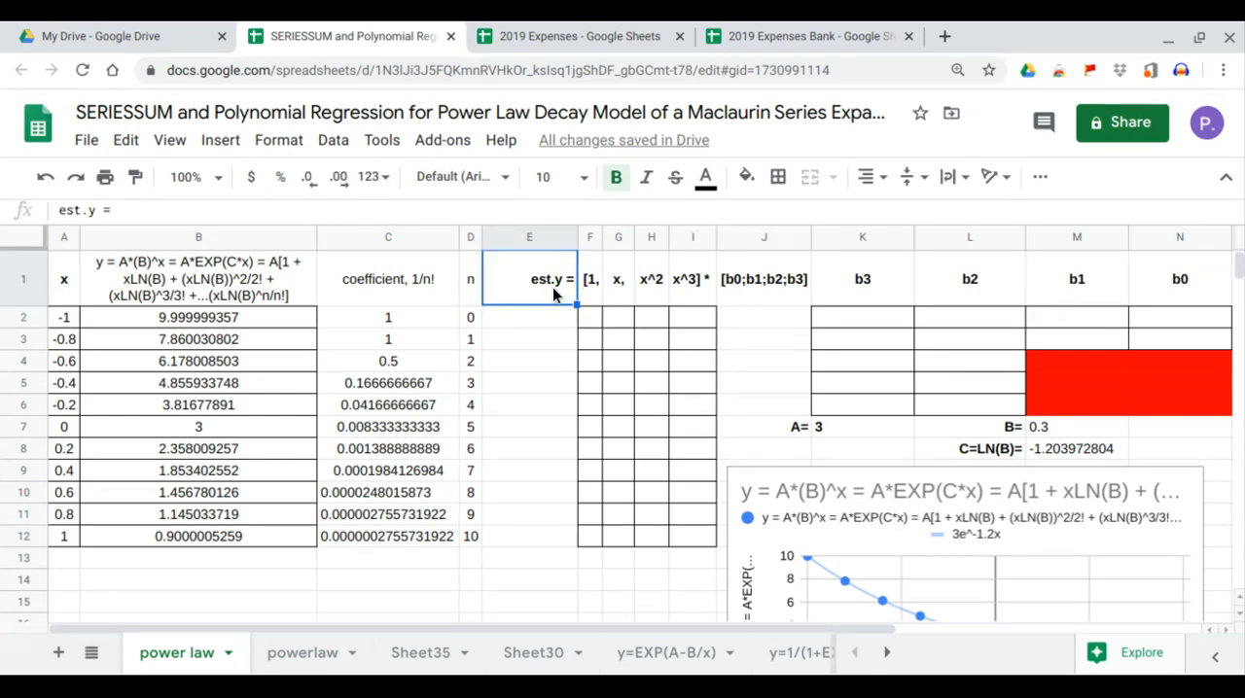
drag(591, 292, 680, 298)
click(764, 297)
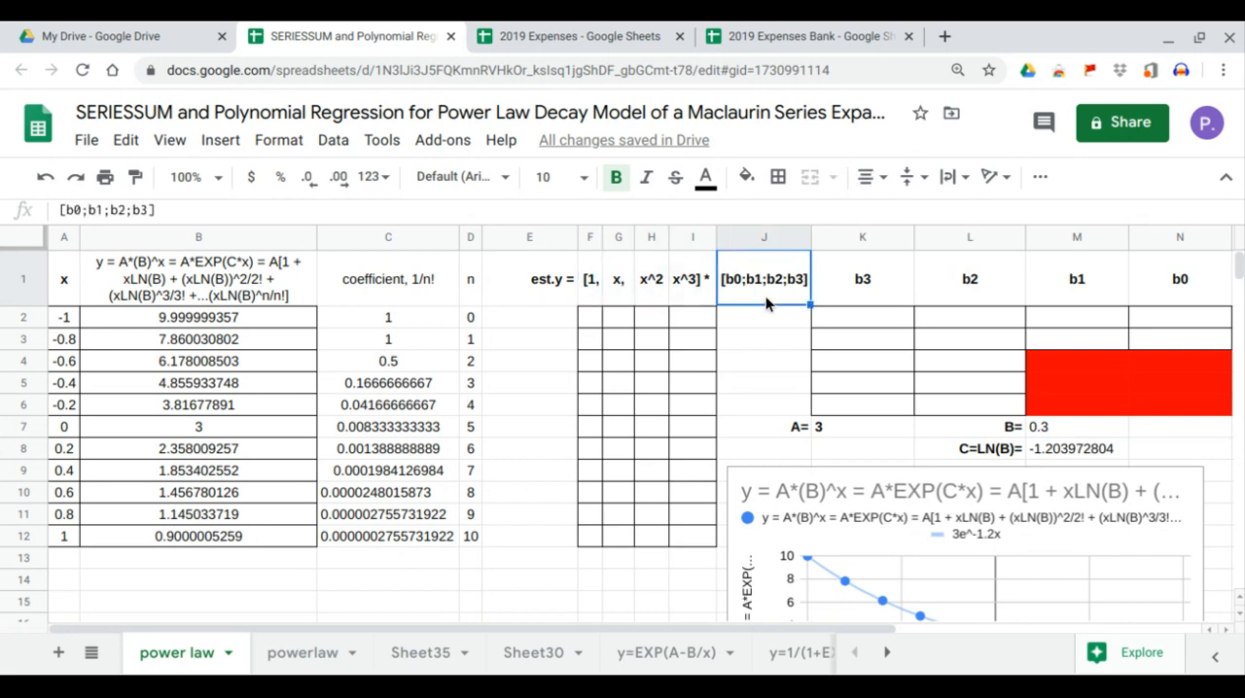
drag(592, 294, 675, 297)
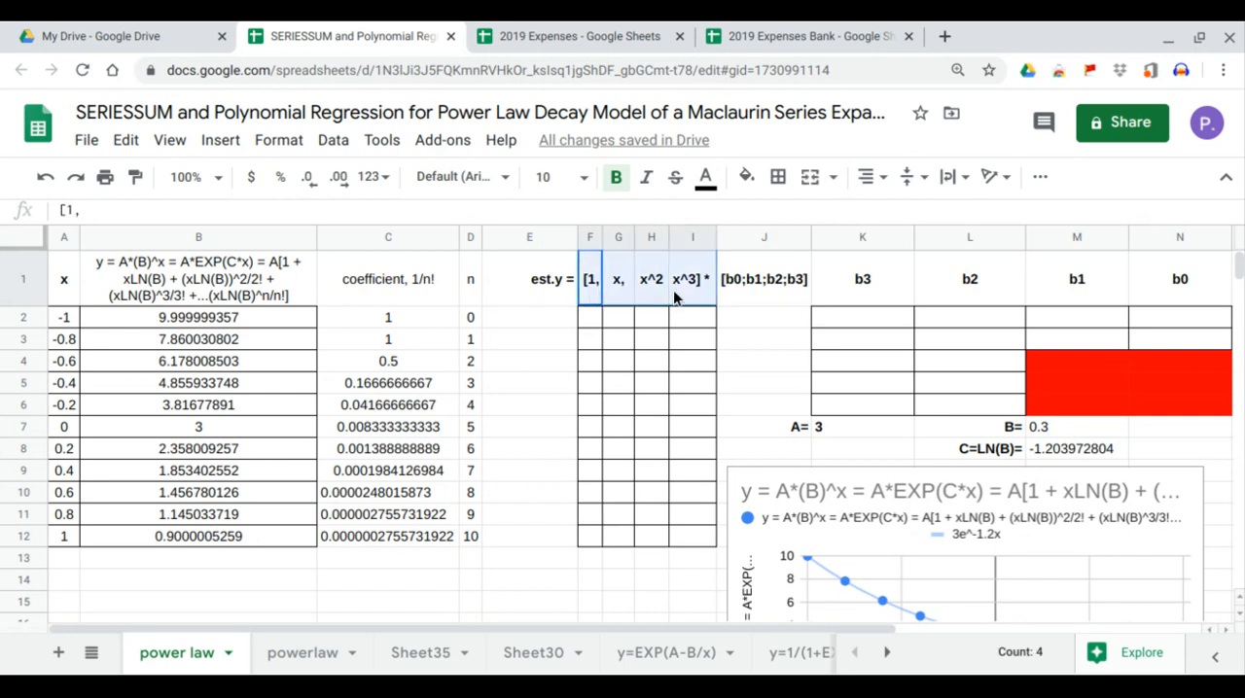
click(739, 290)
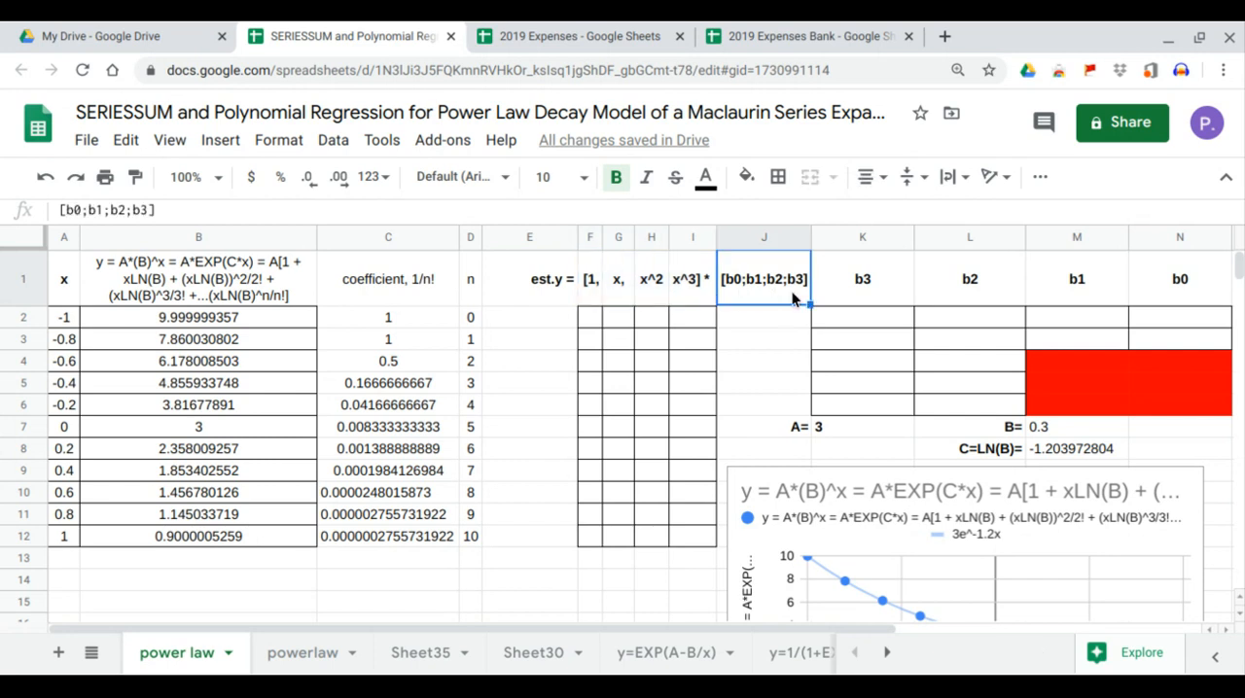
Fill the column of ones from cell F2 with the formula =ARRAYFORMULA(A2:A12^0).
click(589, 324)
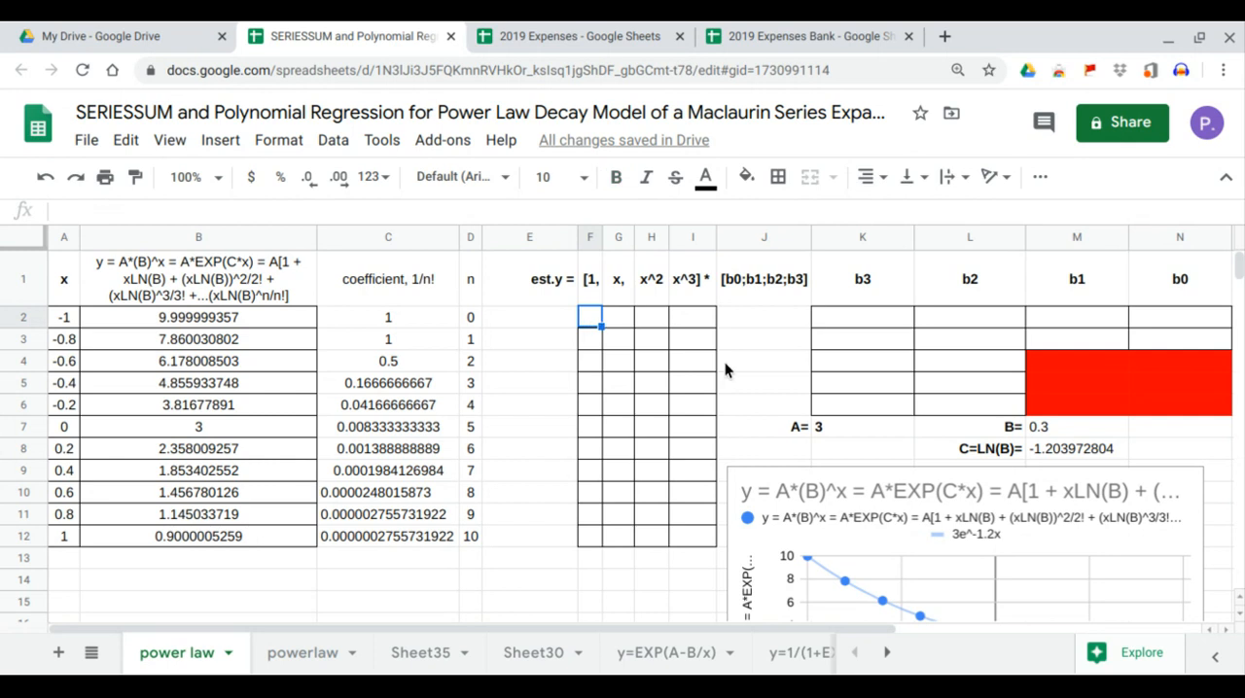
text(=arr)
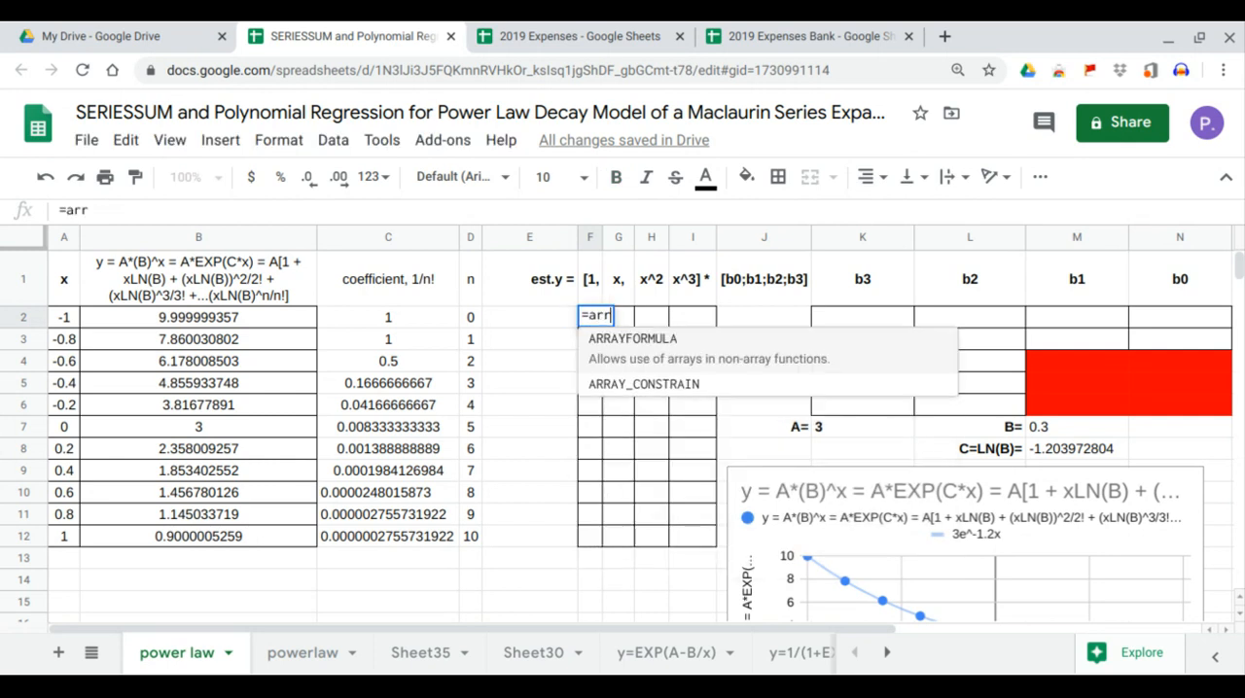
key(Tab)
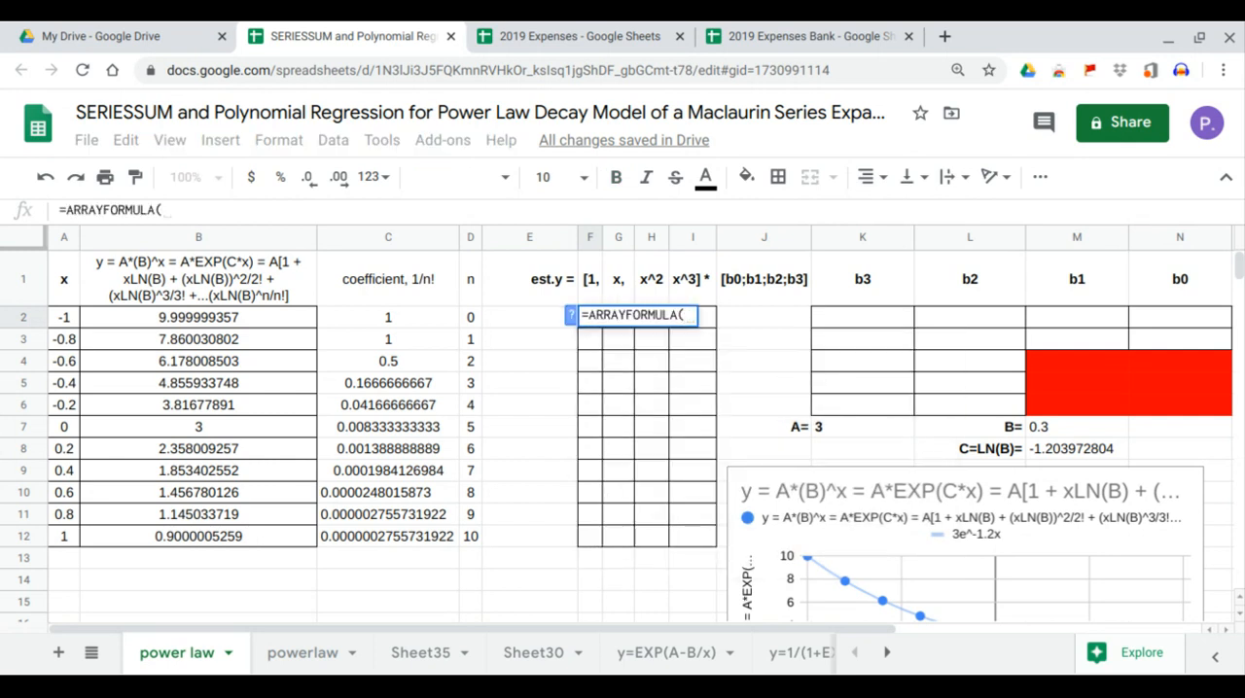
drag(75, 319, 66, 550)
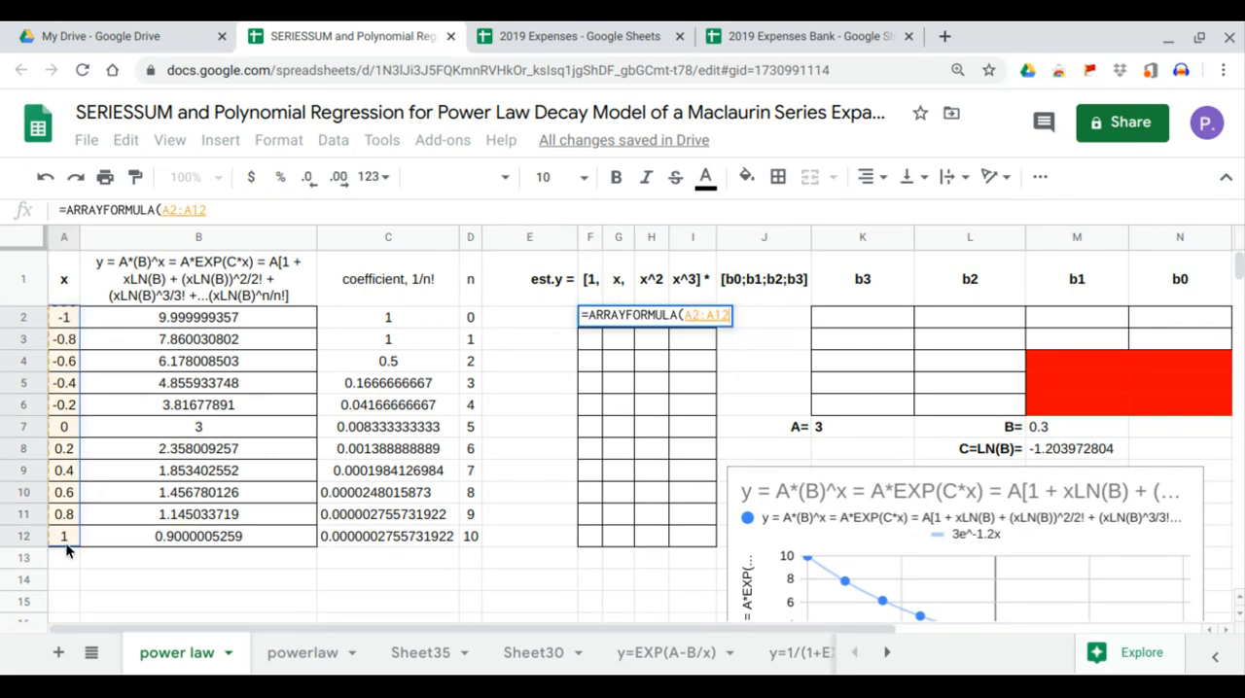
text(^0)
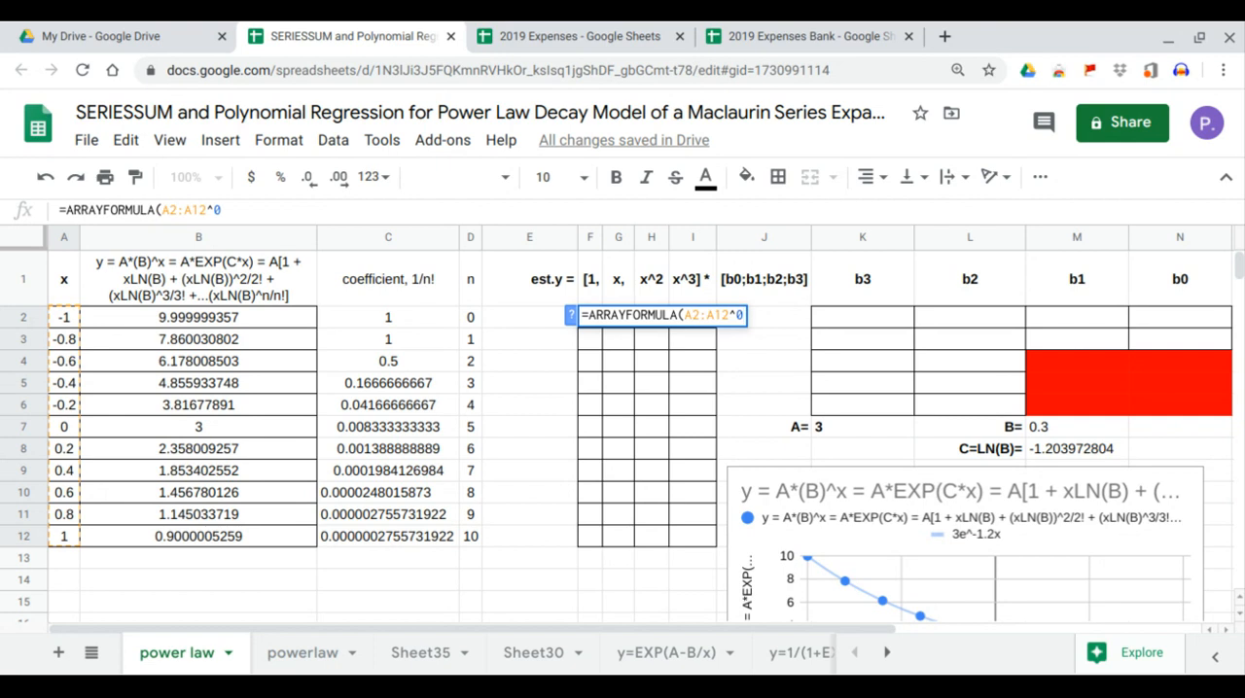
key(Return)
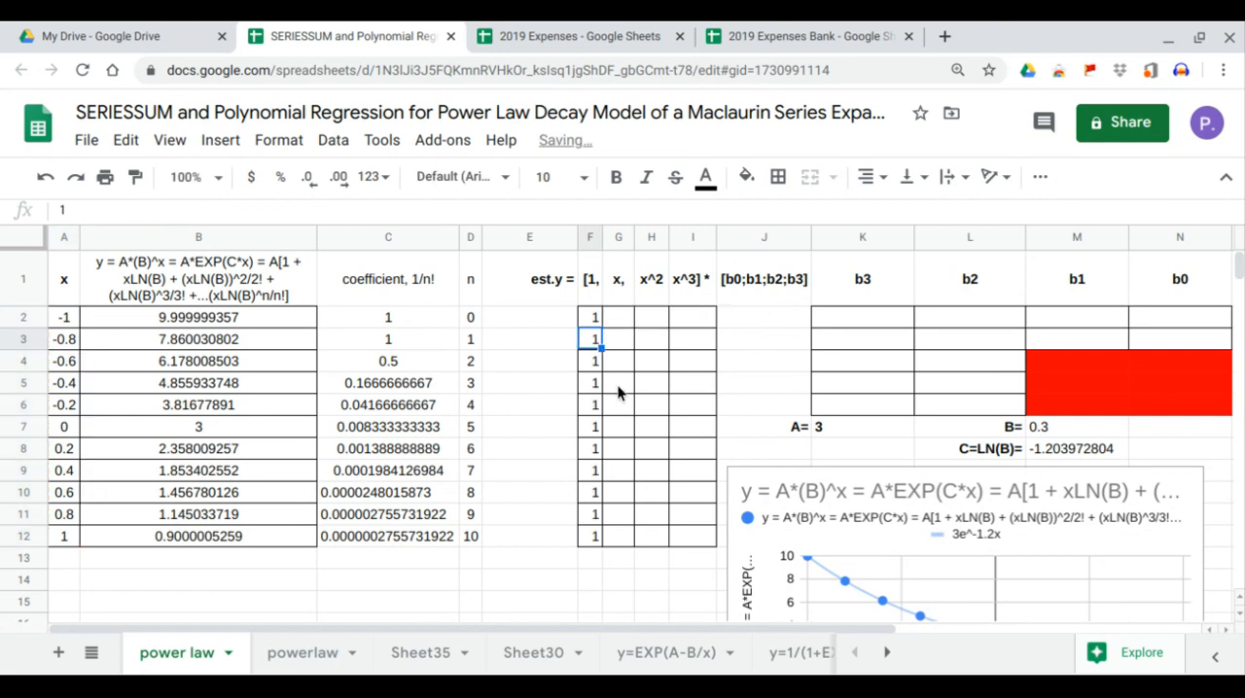
Fill the x column from cell G2 with the formula =ARRAYFORMULA(A2:A12^1).
click(617, 320)
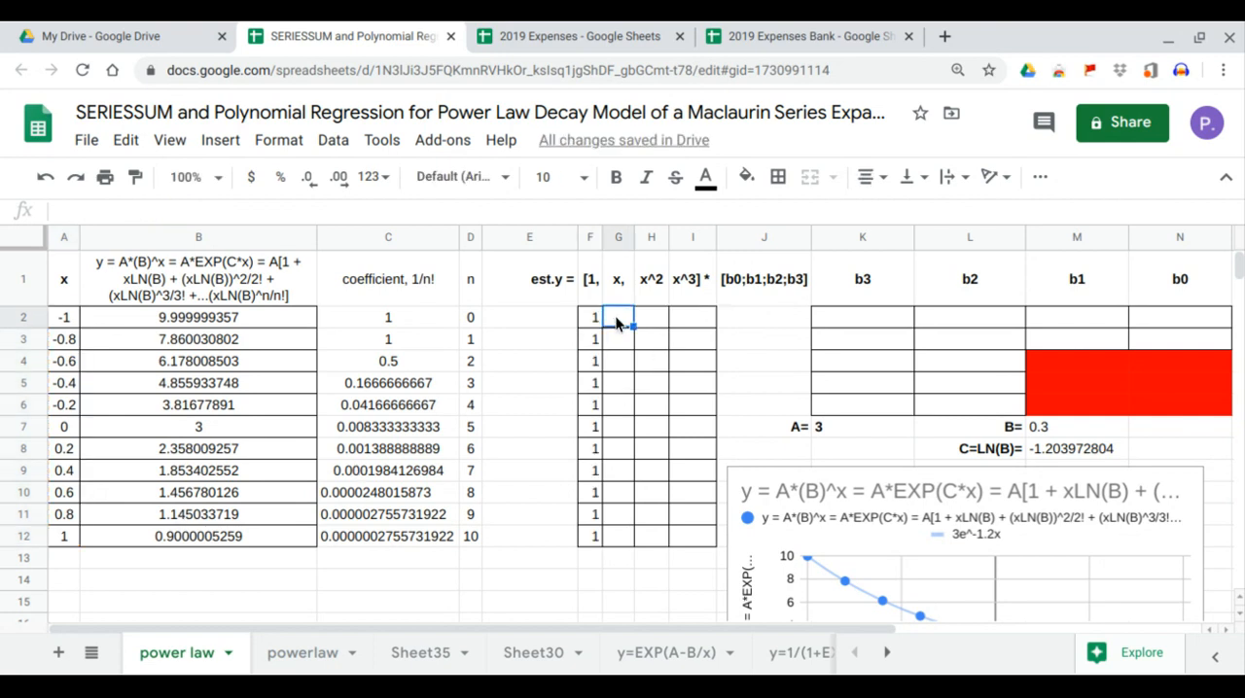
text(=arr)
key(Tab)
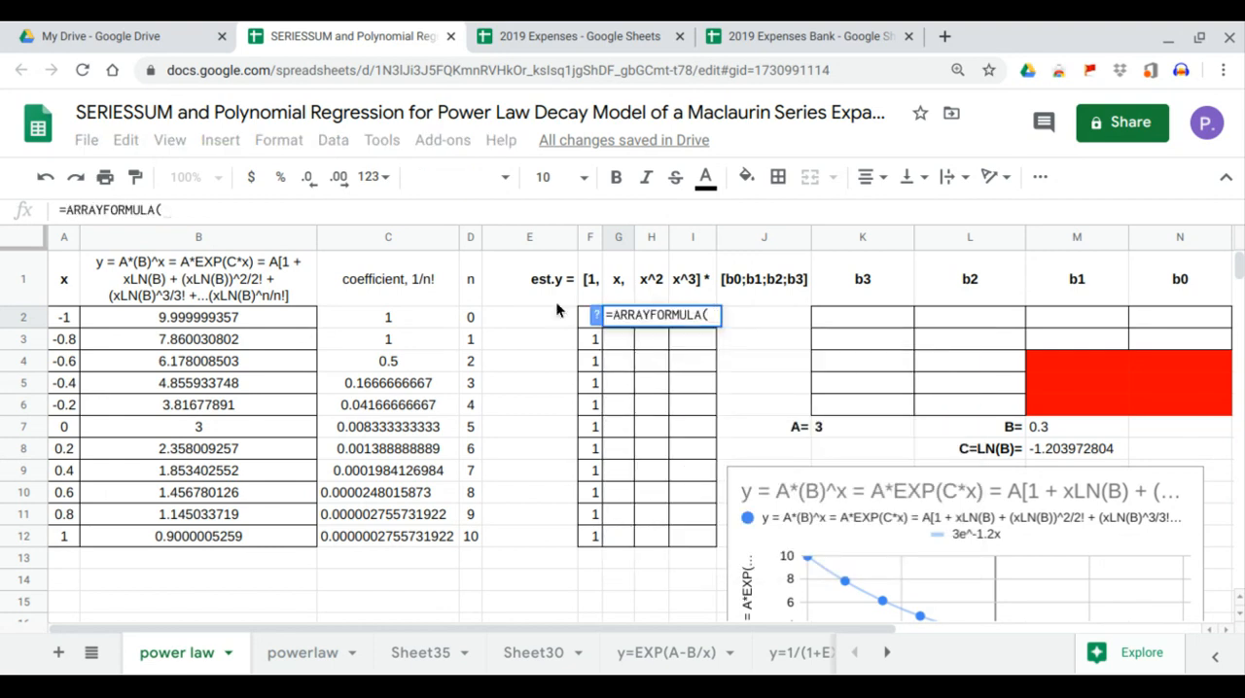
drag(64, 317, 71, 541)
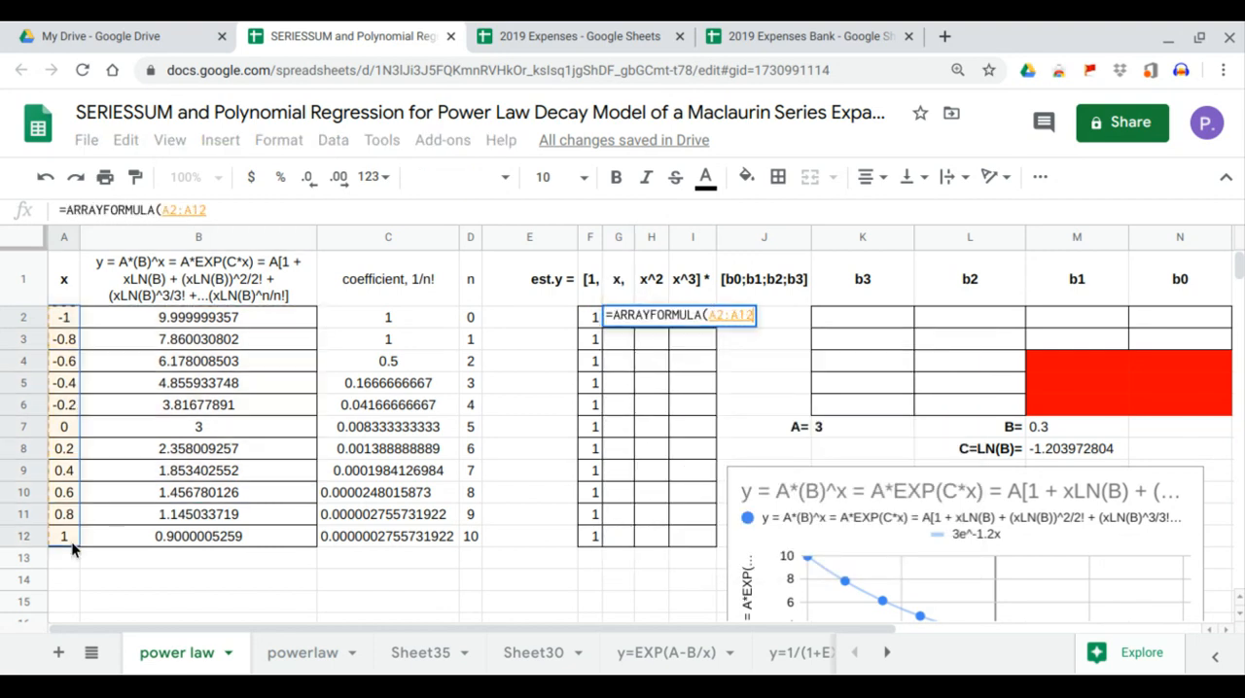
text(^)
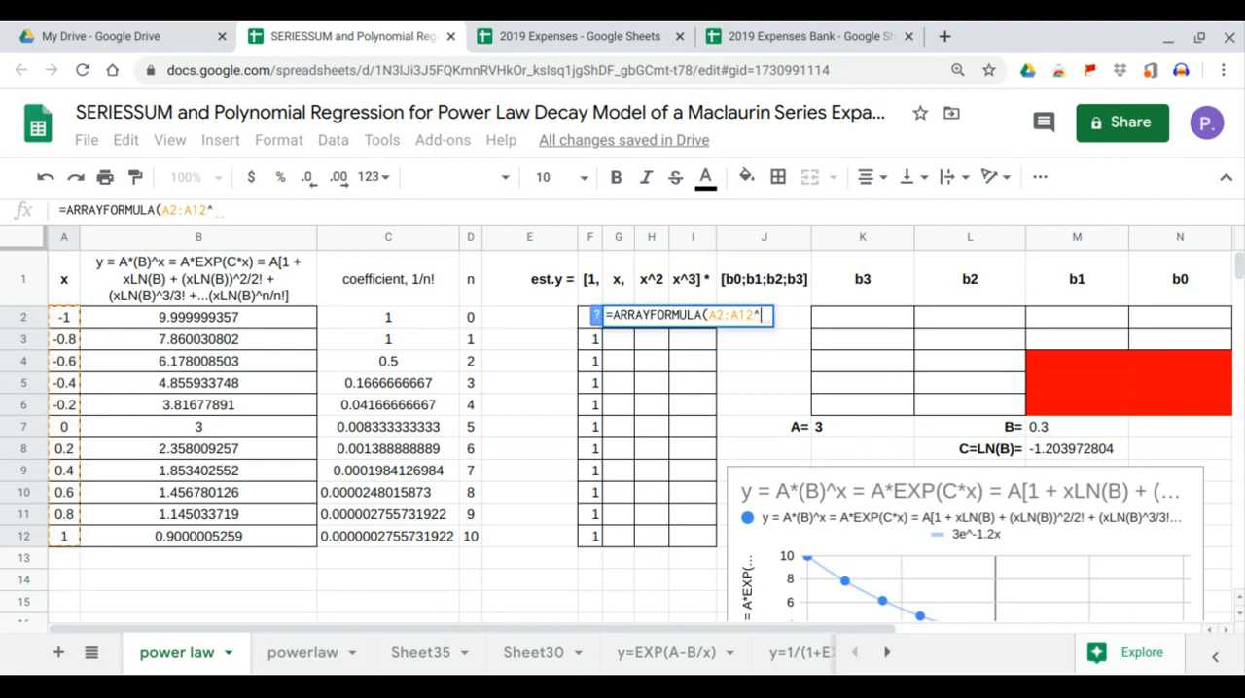
text(-1)
key(Return)
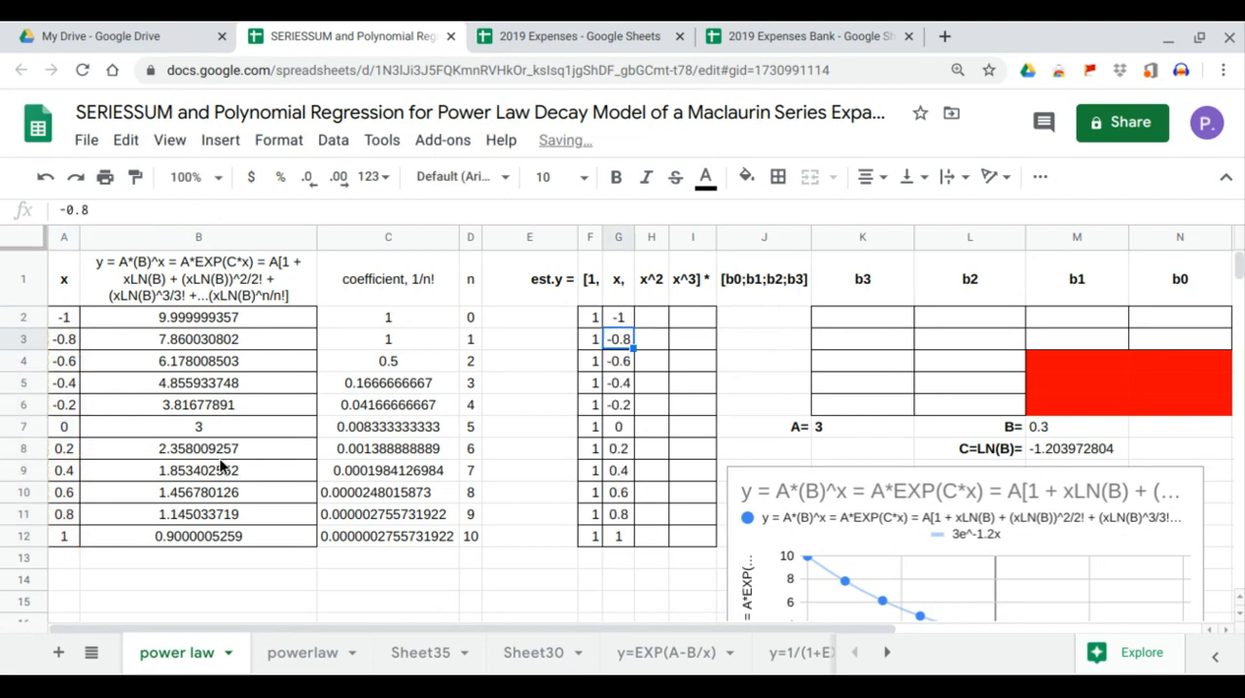
Fill the x^2 column from cell H2 with the formula =ARRAYFORMULA(A2:A12^2).
click(658, 325)
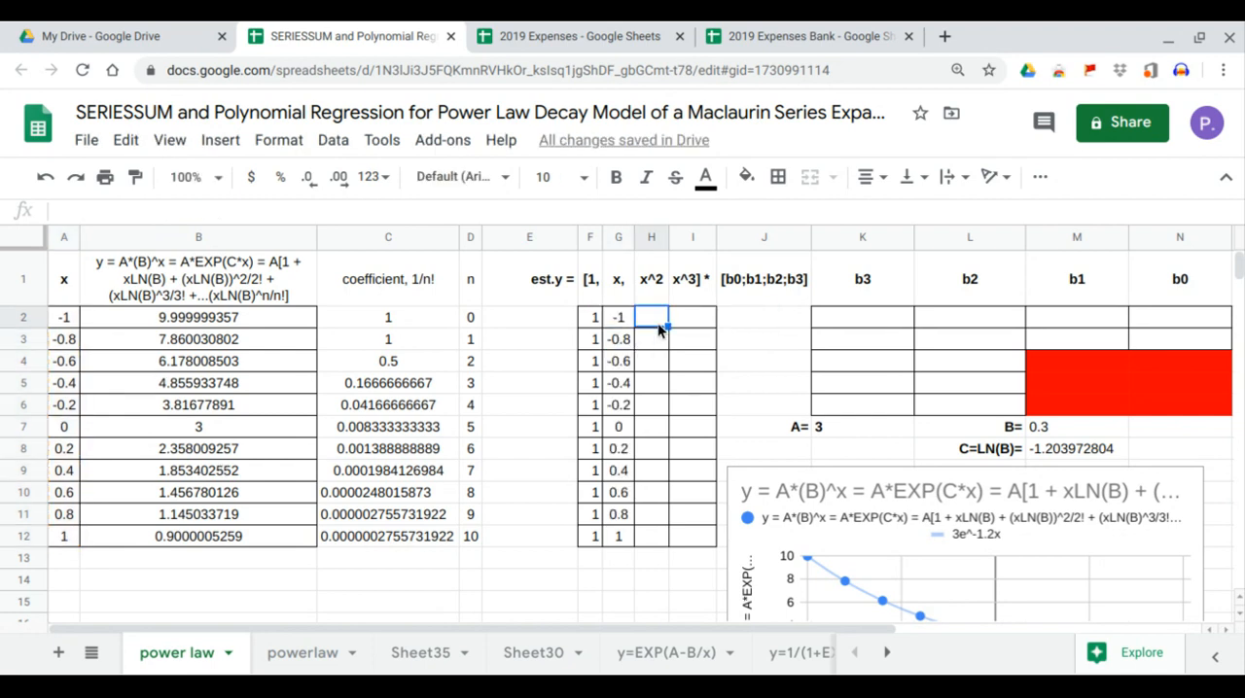
text(=arr)
key(Tab)
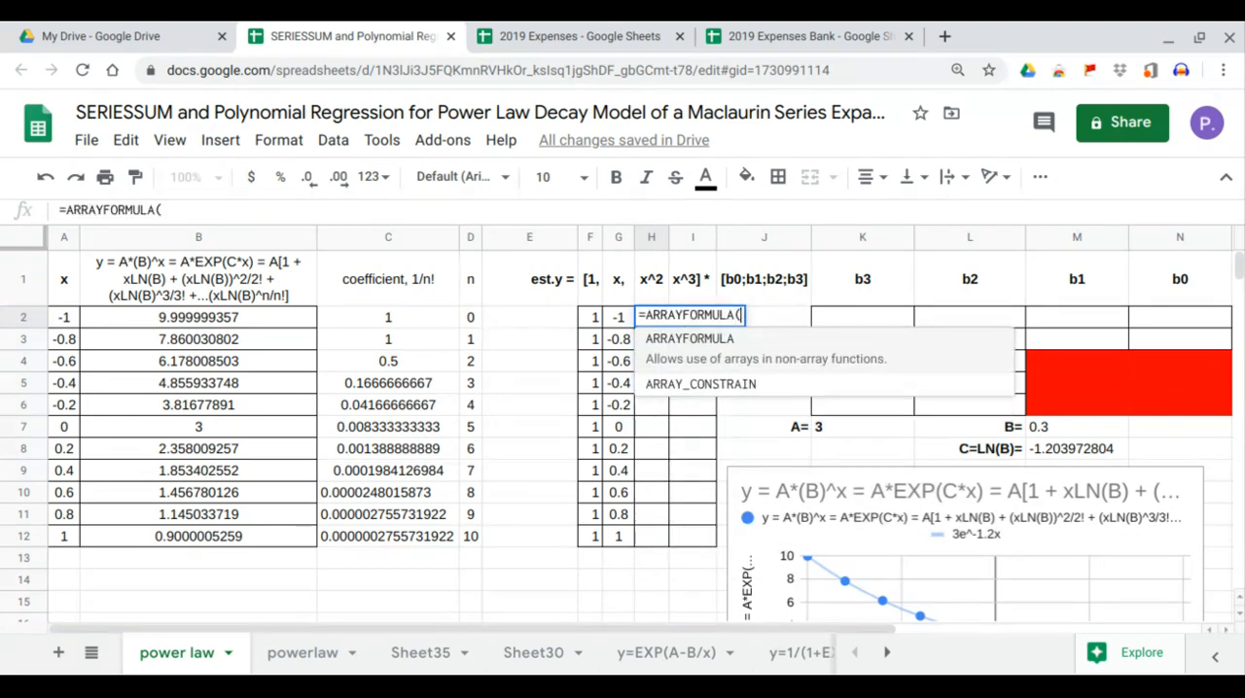
drag(64, 318, 71, 542)
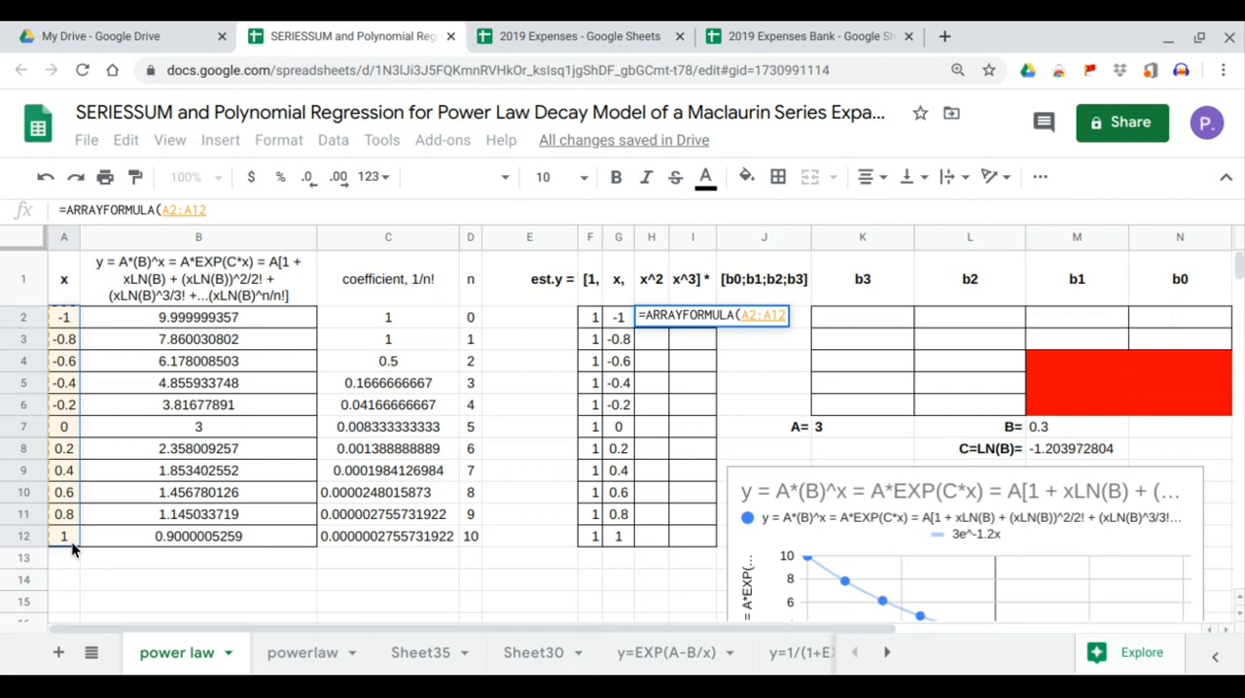
text(^2))
key(Return)
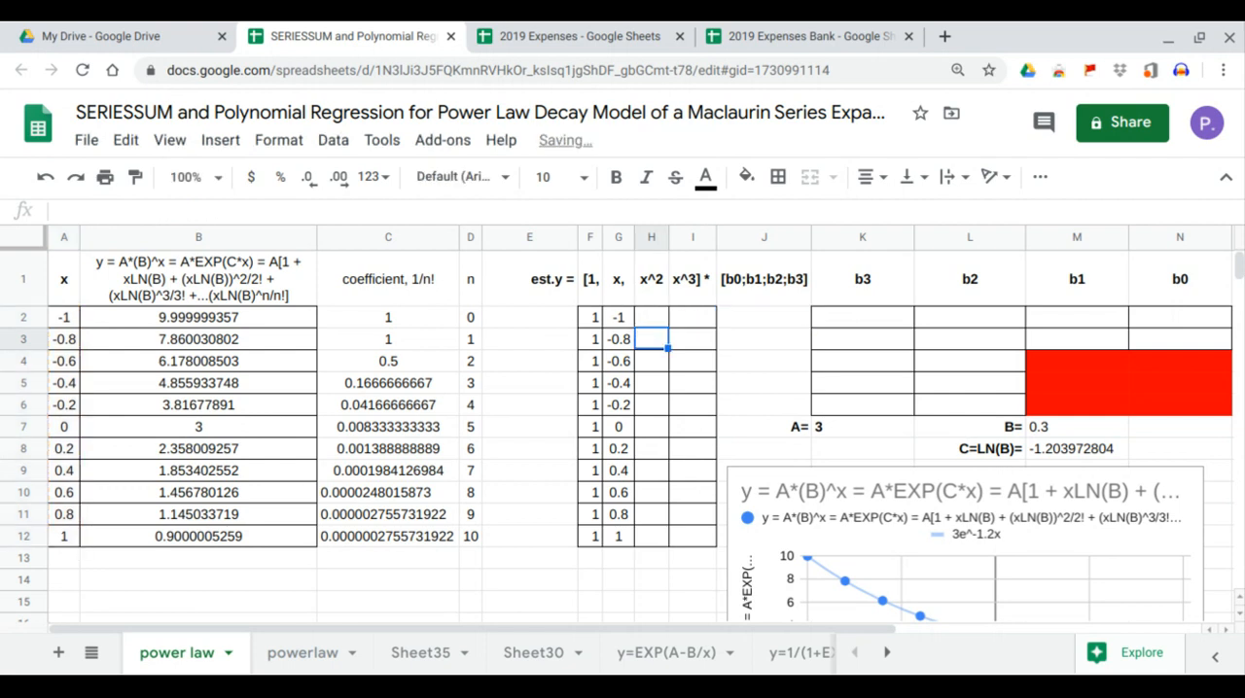
Fill the x^3 column from cell I2 with the formula =ARRAYFORMULA(A2:A12^3).
click(685, 317)
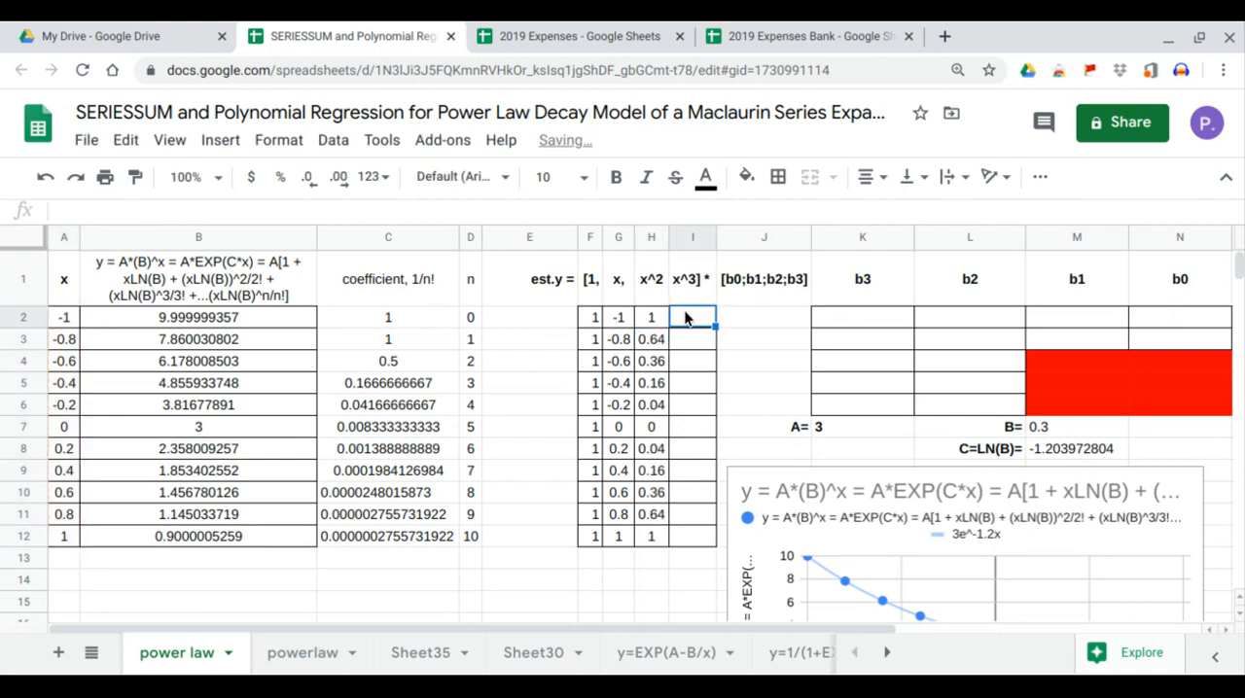
text(=ARRAYFORMULA()
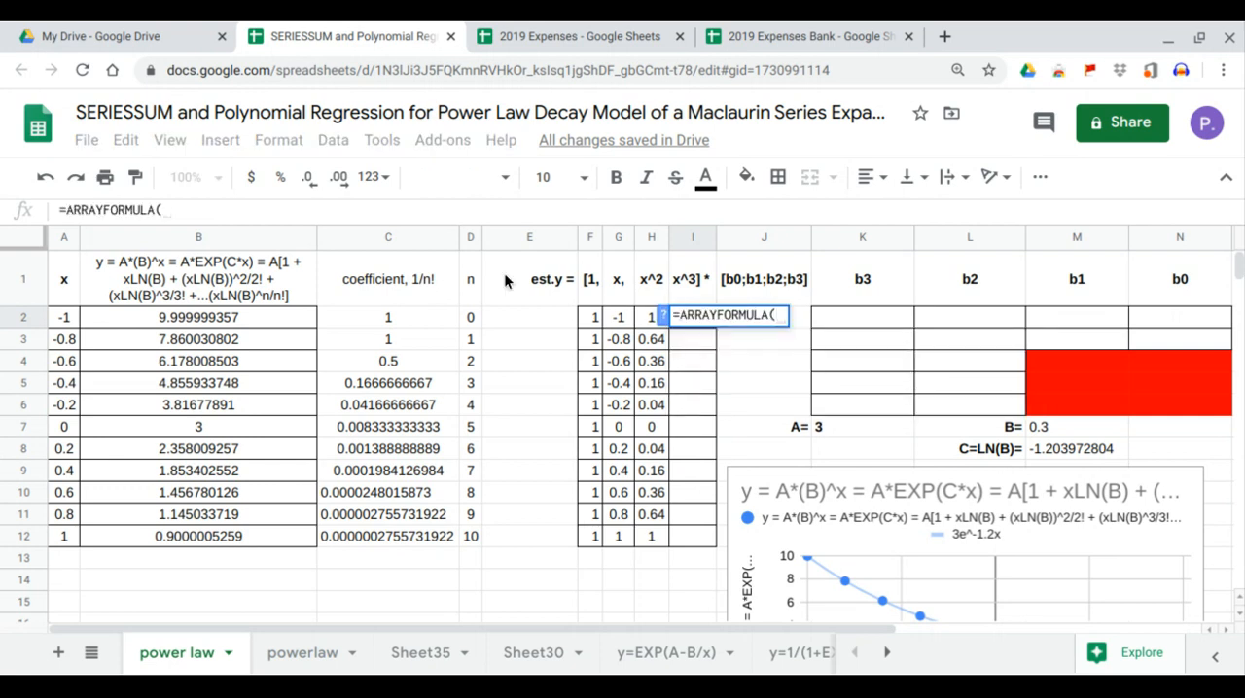
drag(75, 328, 60, 533)
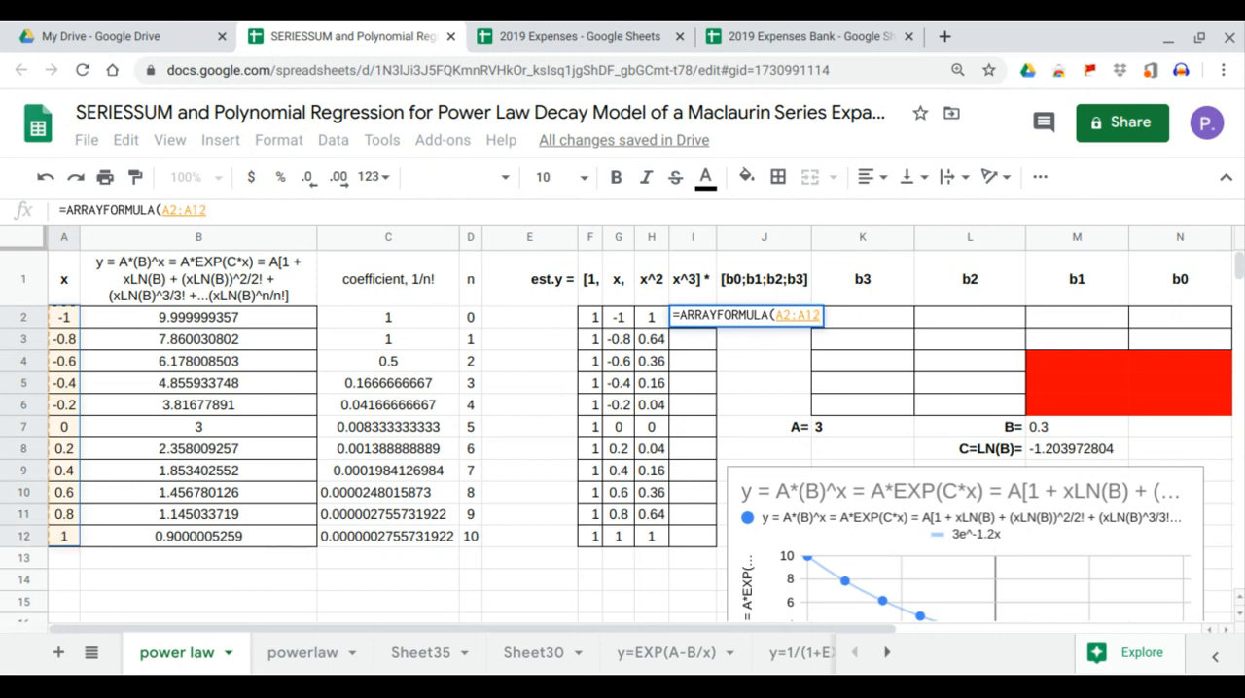
text(^3))
key(Return)
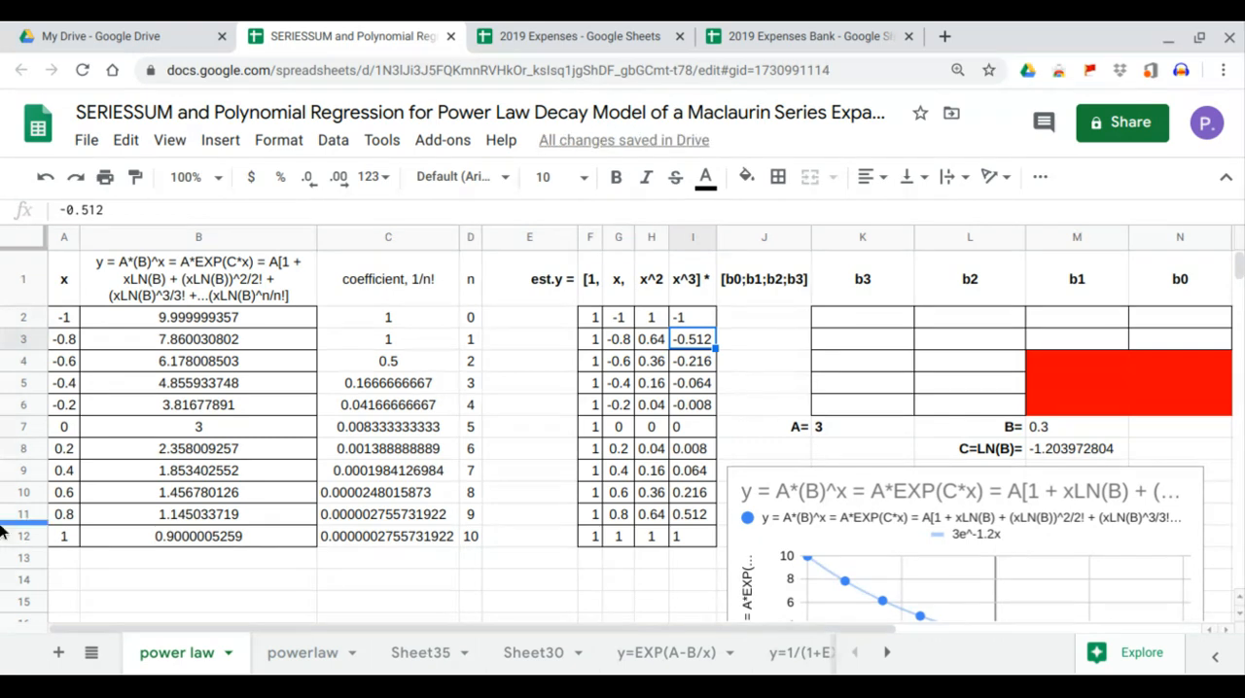
Calculate the cubic regression coefficients and statistics from cell K2 with =LINEST(B2:B12,G2:I12,1,1), using column B as y.
click(207, 319)
drag(207, 336, 204, 540)
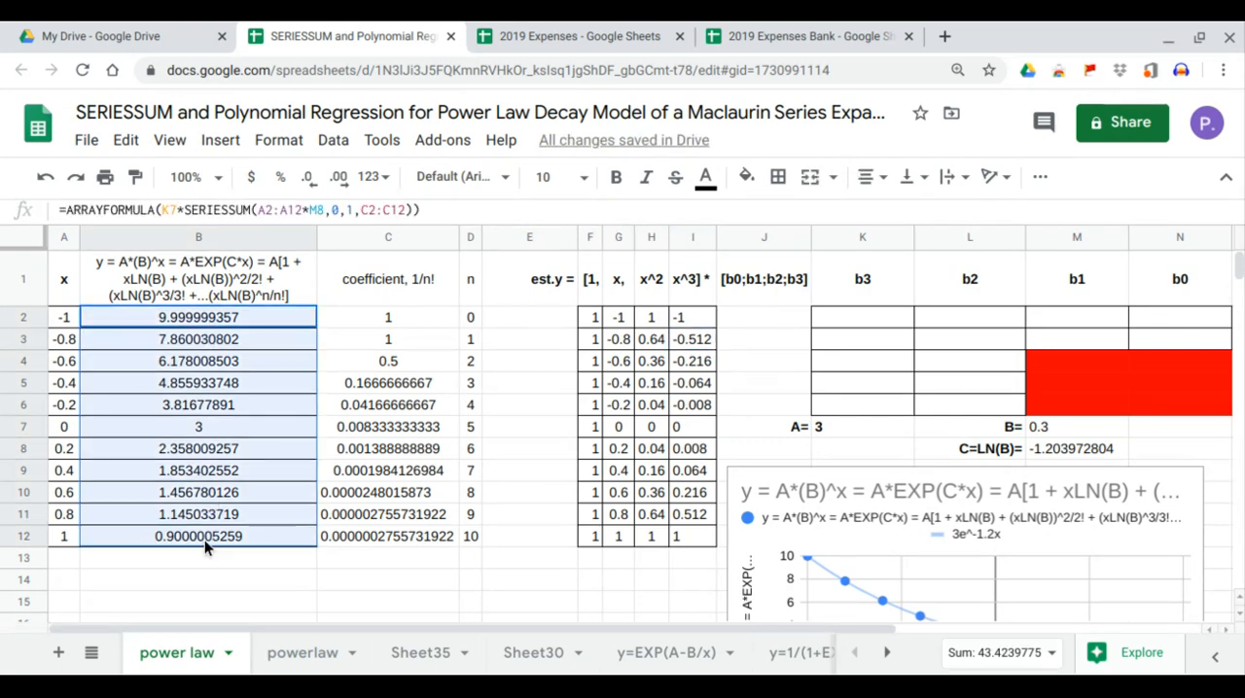
click(861, 325)
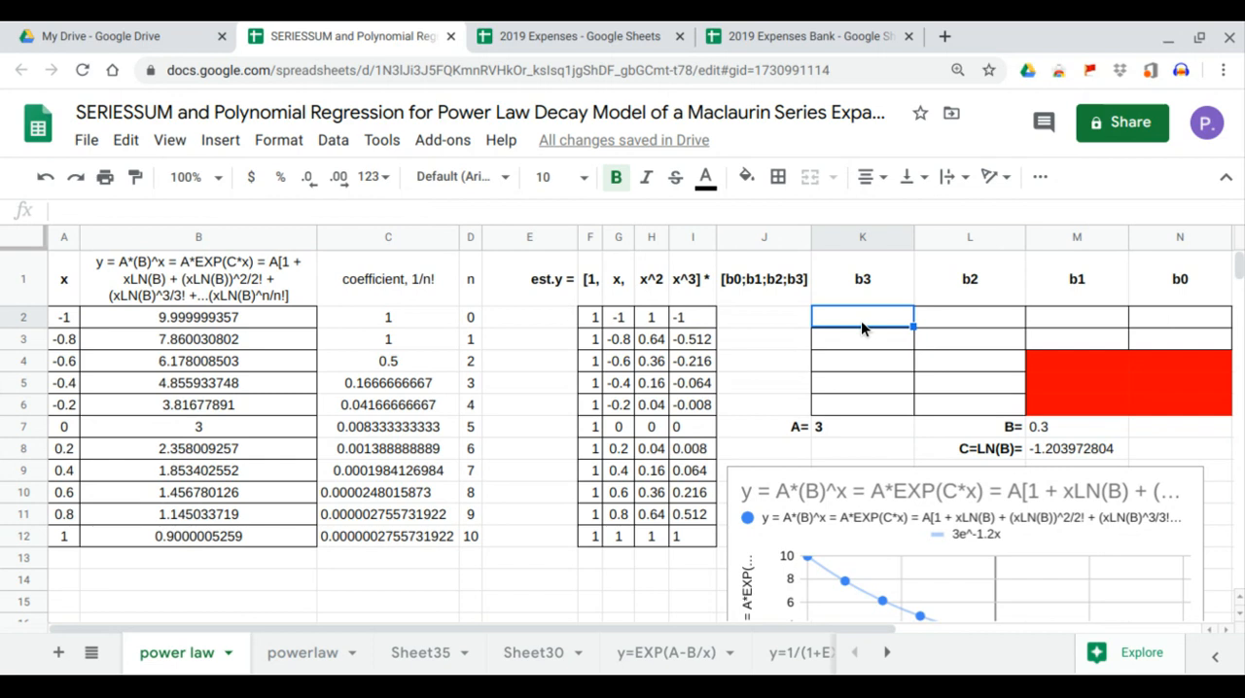
text(=)
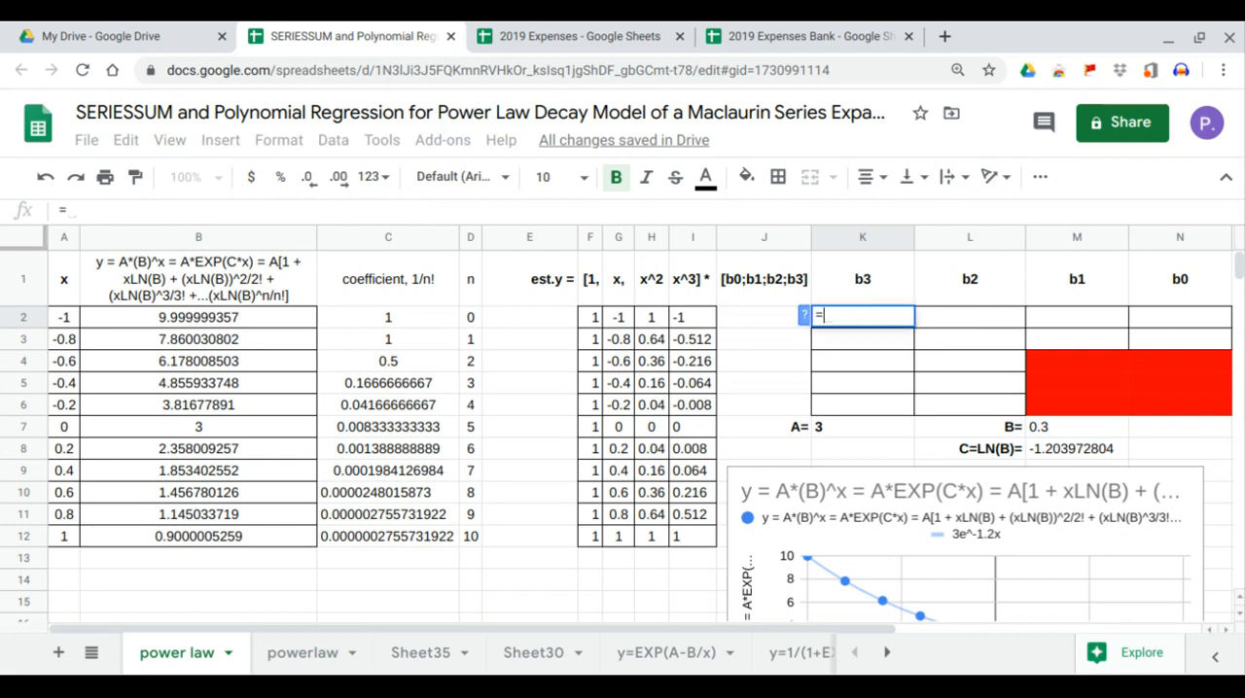
text(lin)
key(Tab)
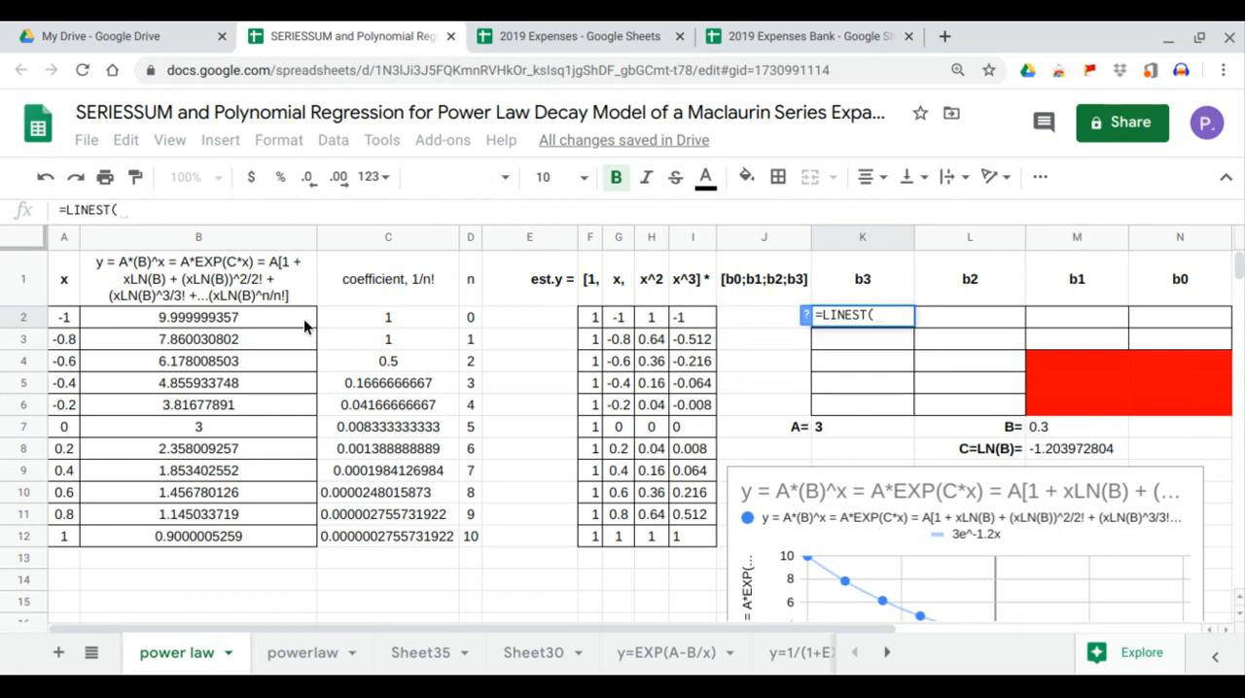
drag(304, 318, 288, 532)
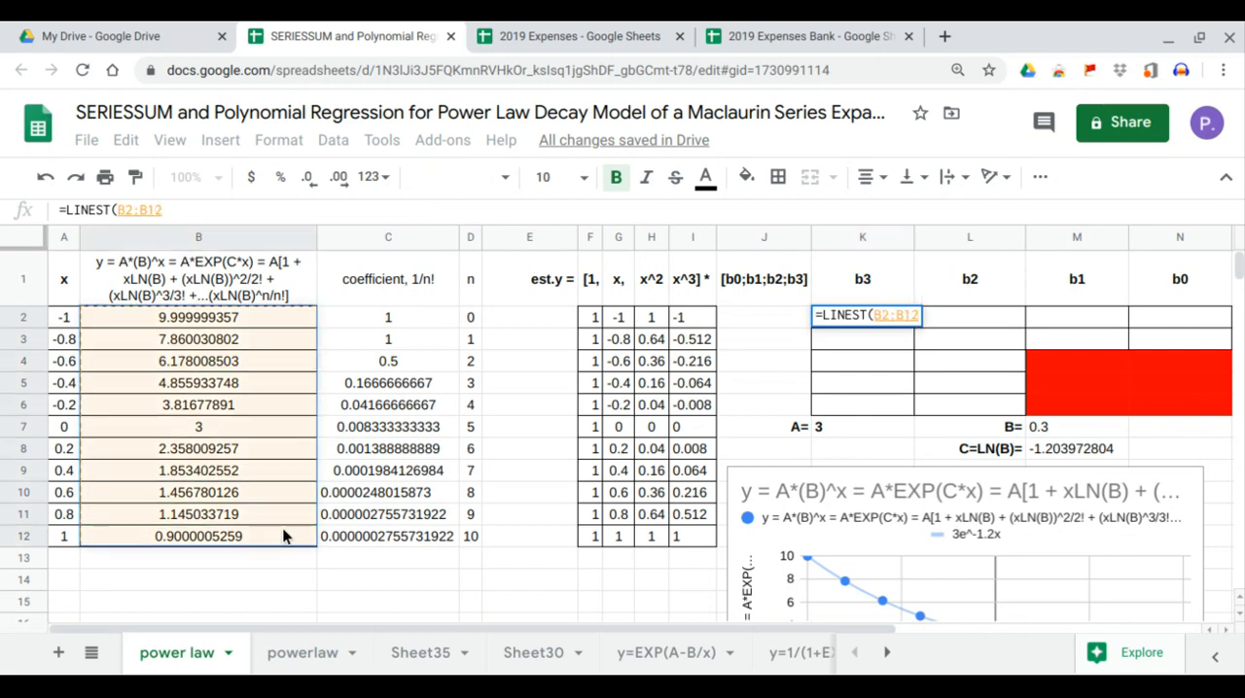
text(,)
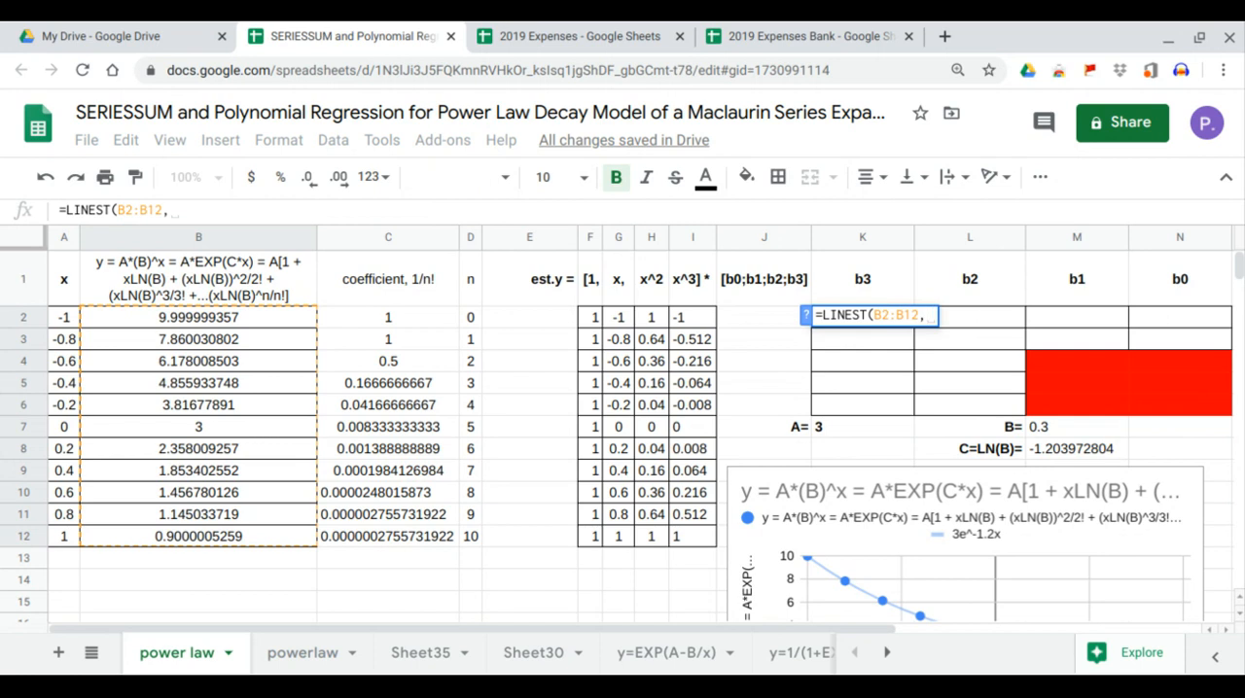
drag(622, 321, 698, 547)
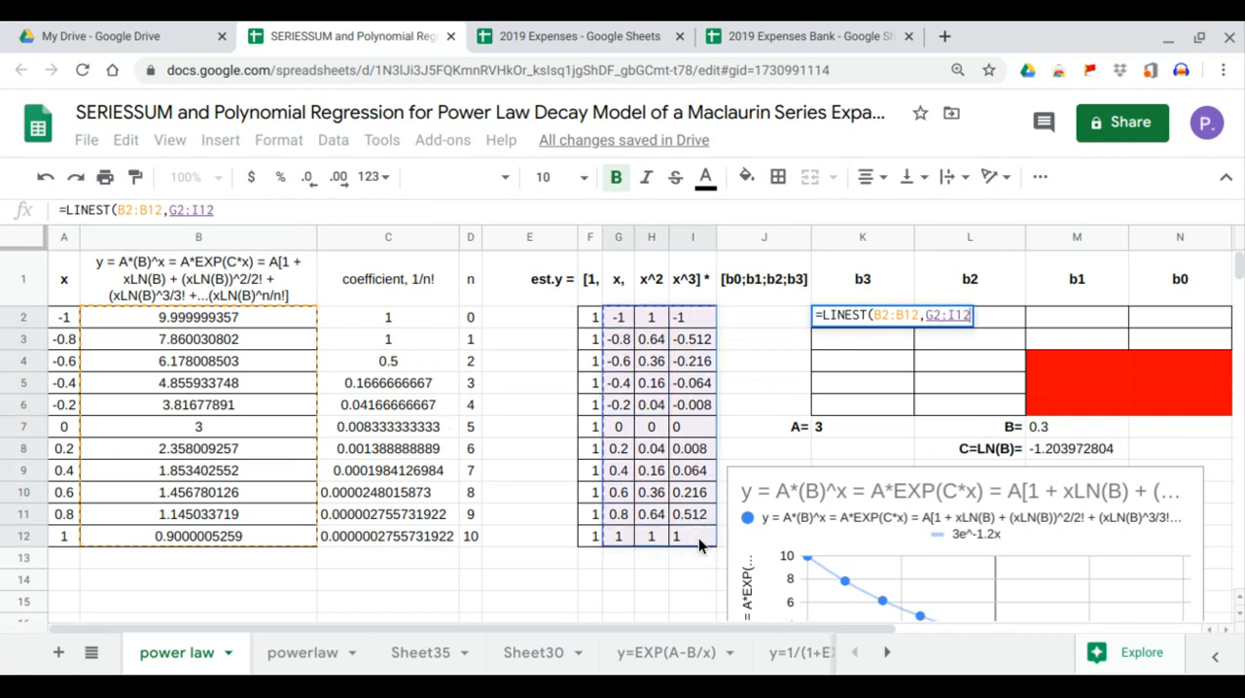
text(,1,1)
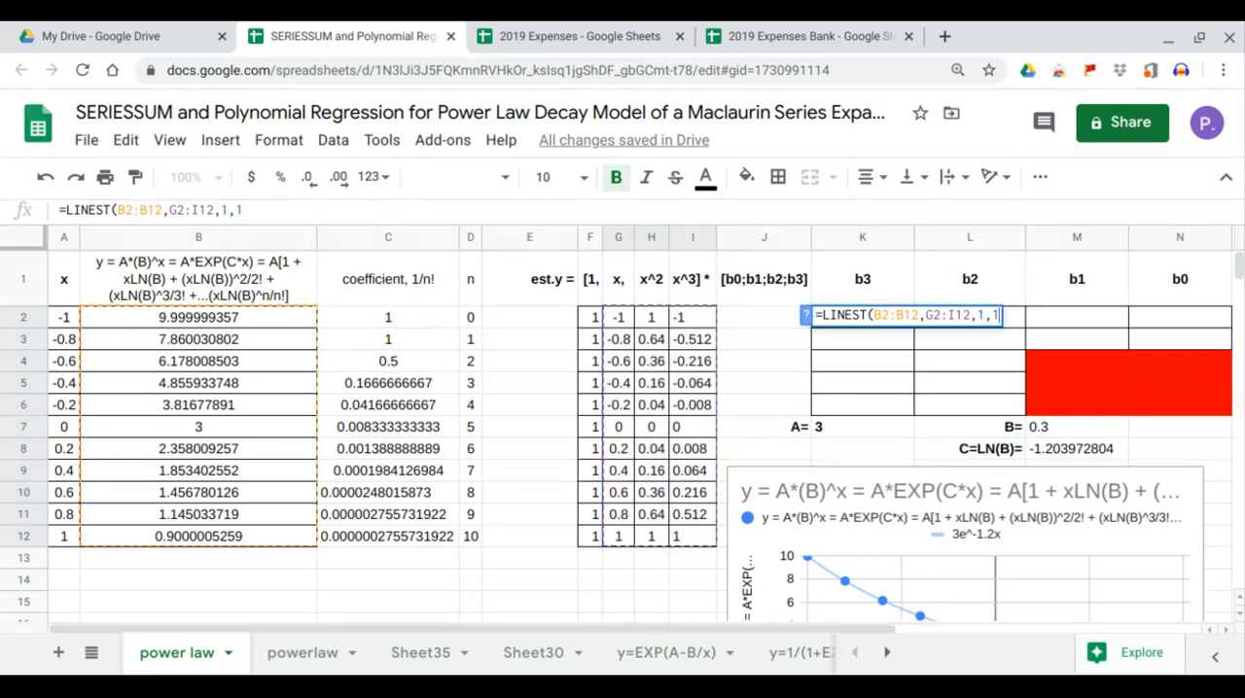
key(Return)
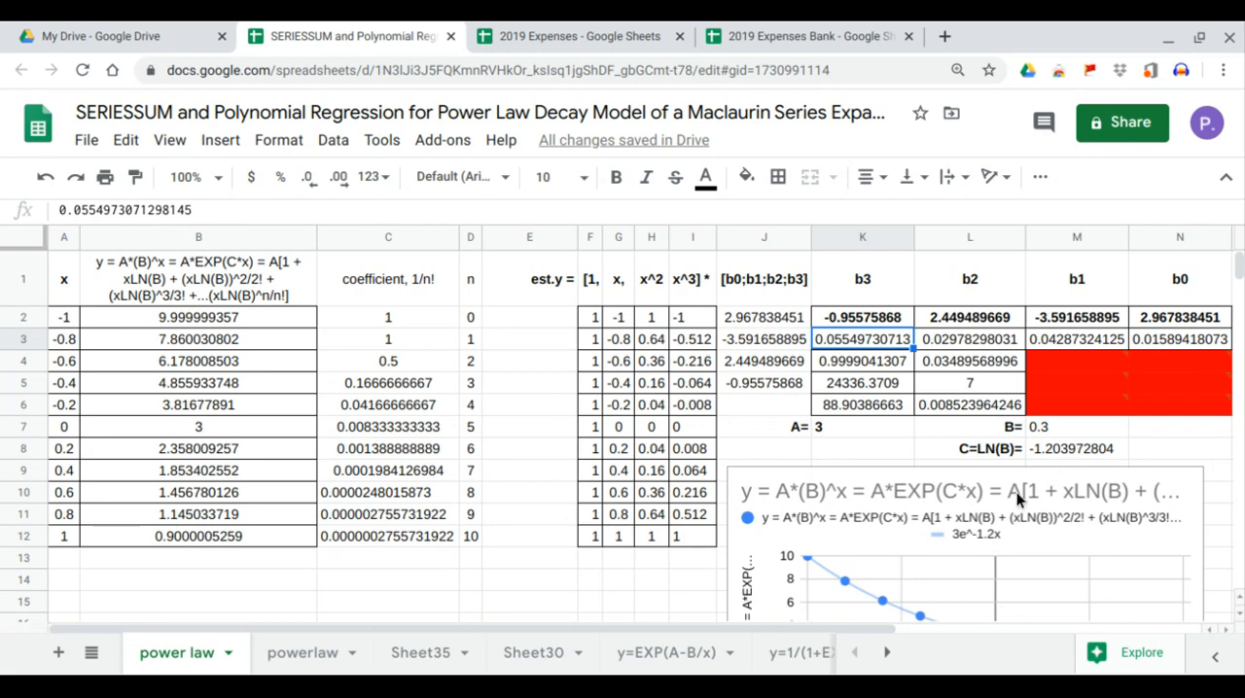
Compare the coefficient vector formulas in J2:J5 with the LINEST coefficients b0, b1, b2 and b3 in row 2.
click(1197, 320)
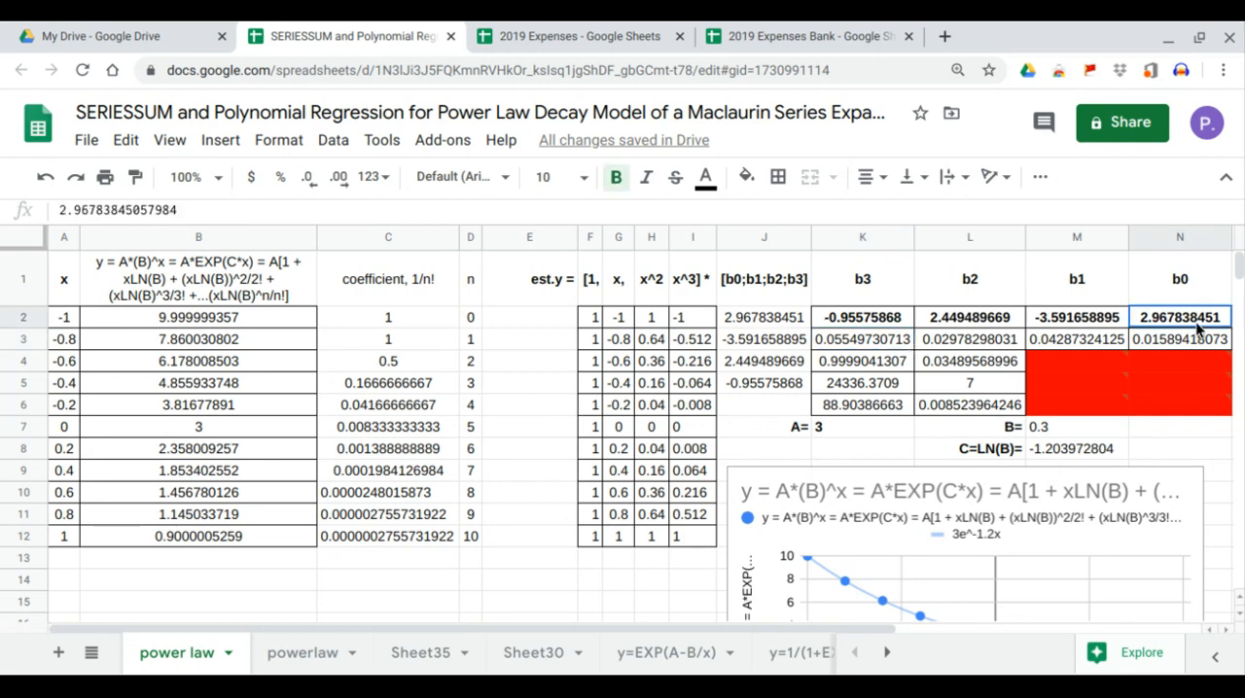
click(769, 320)
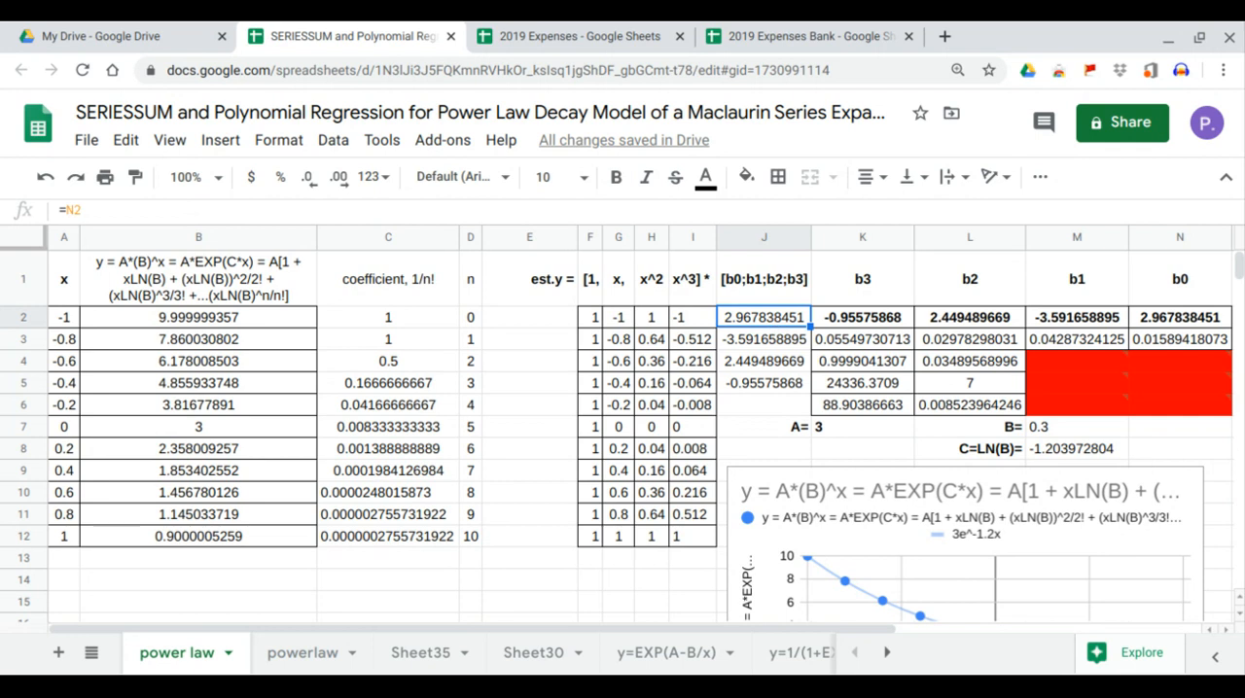
click(1119, 319)
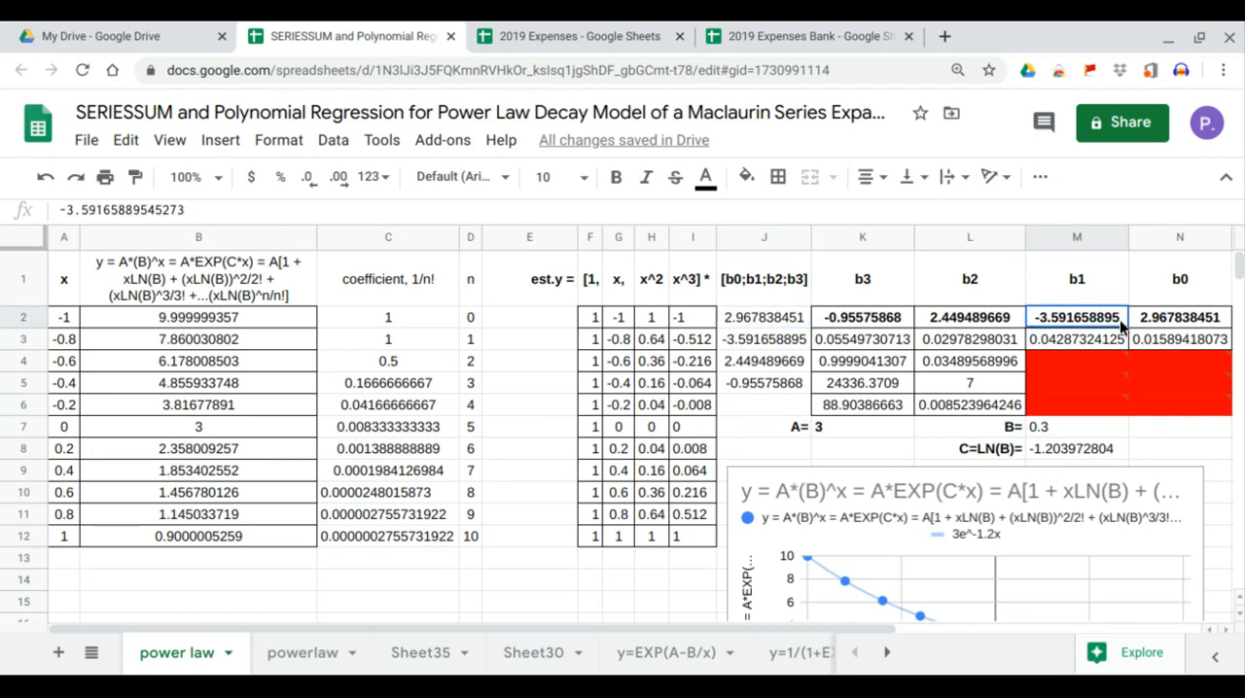
click(788, 347)
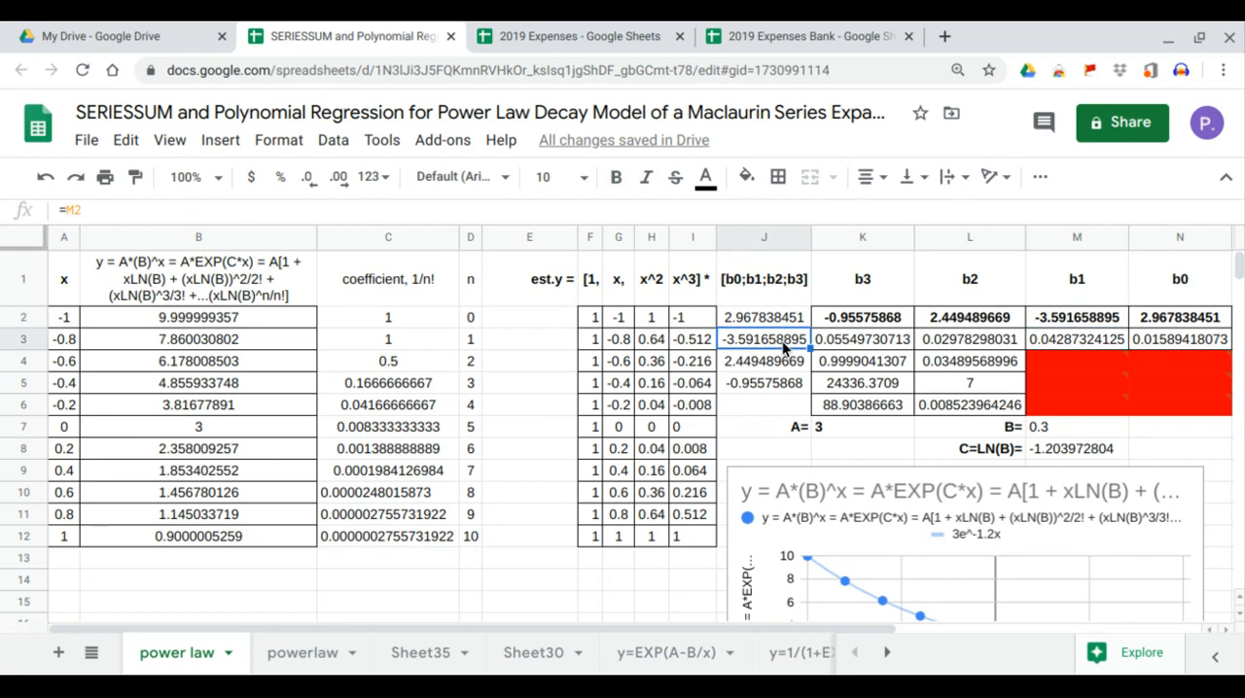
click(979, 321)
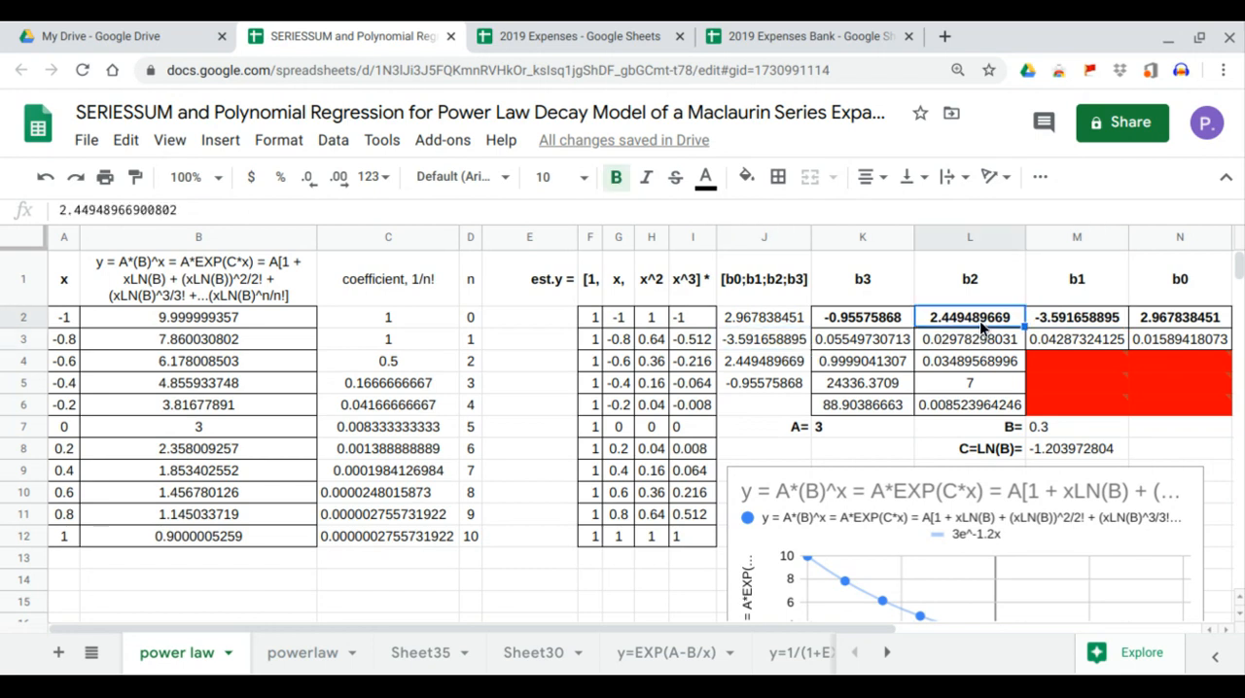
click(783, 367)
click(890, 324)
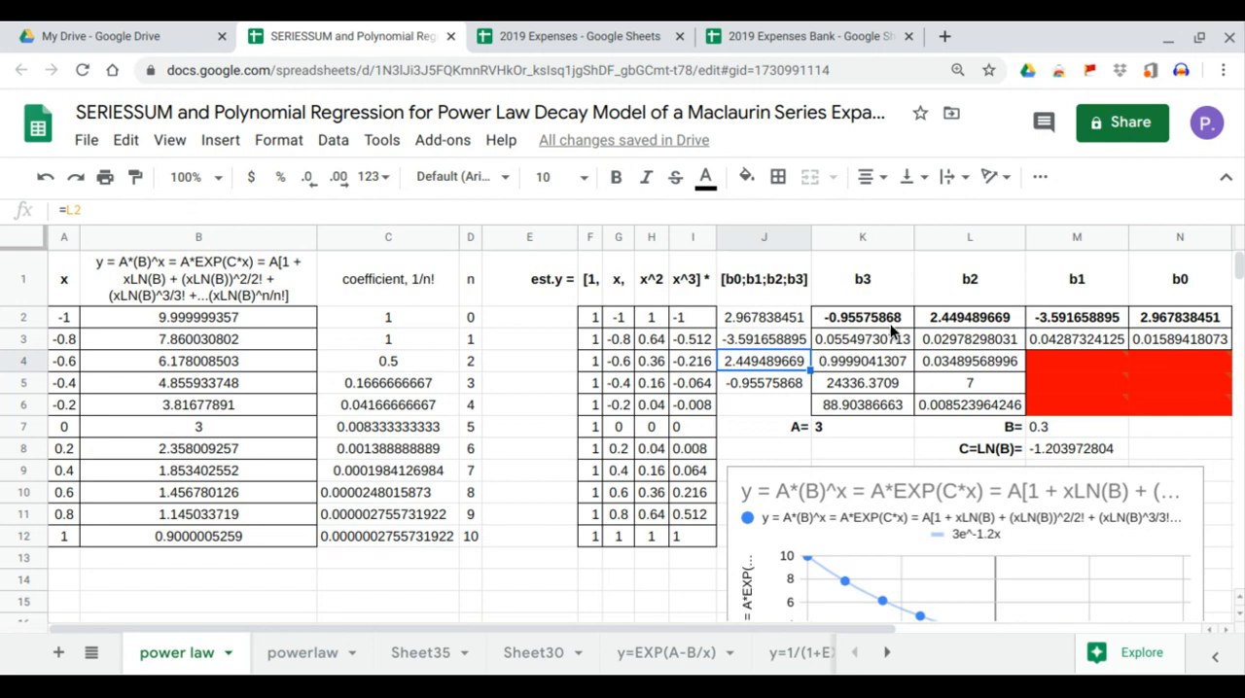
click(790, 387)
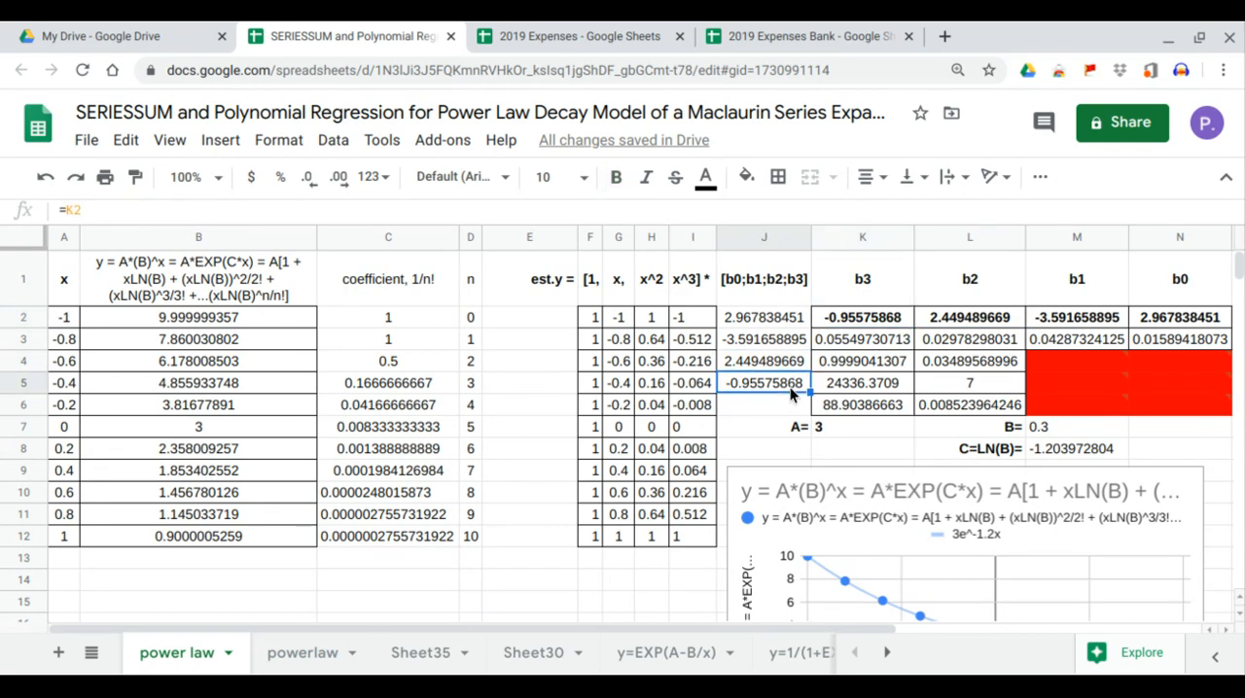
Move the chart over columns B to I below row 6 and change its series trendline type to Polynomial.
click(909, 506)
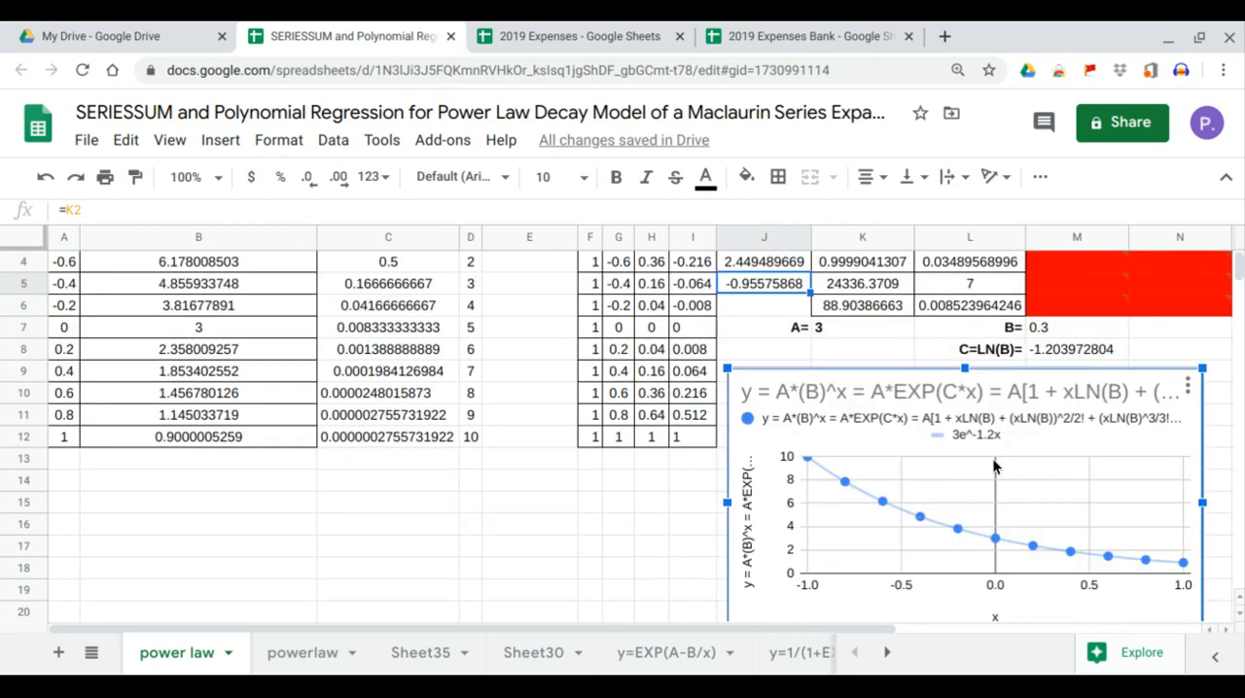
drag(994, 468, 469, 410)
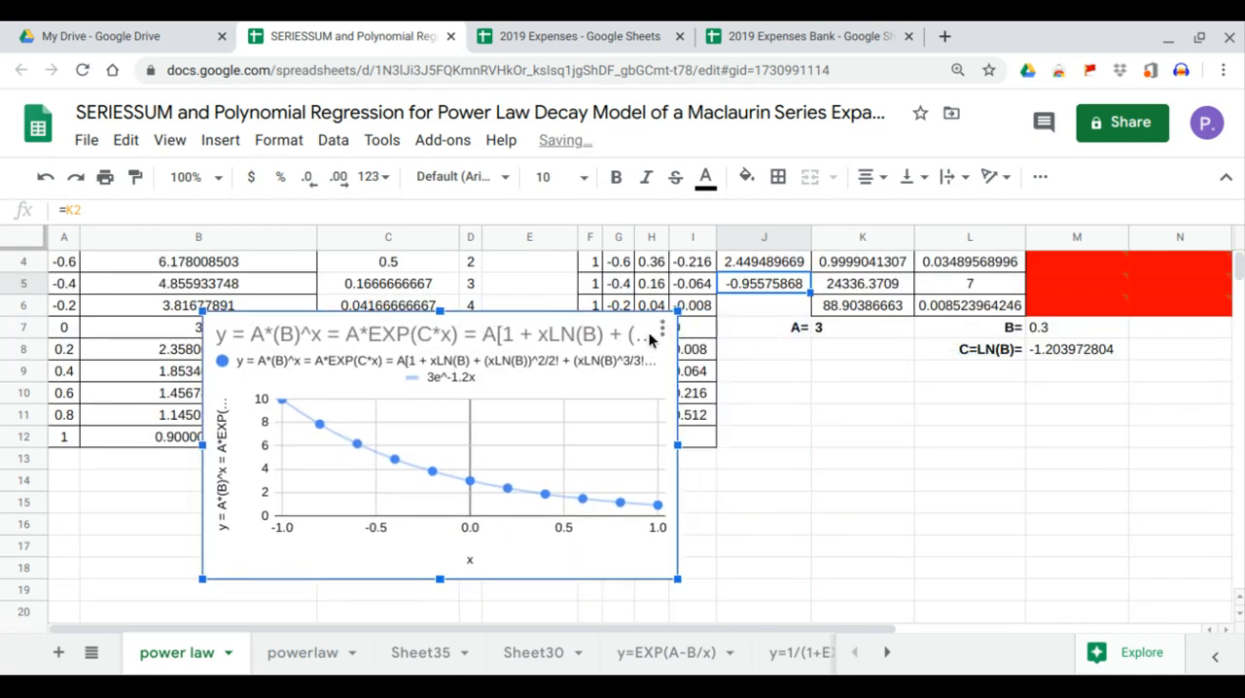
click(661, 331)
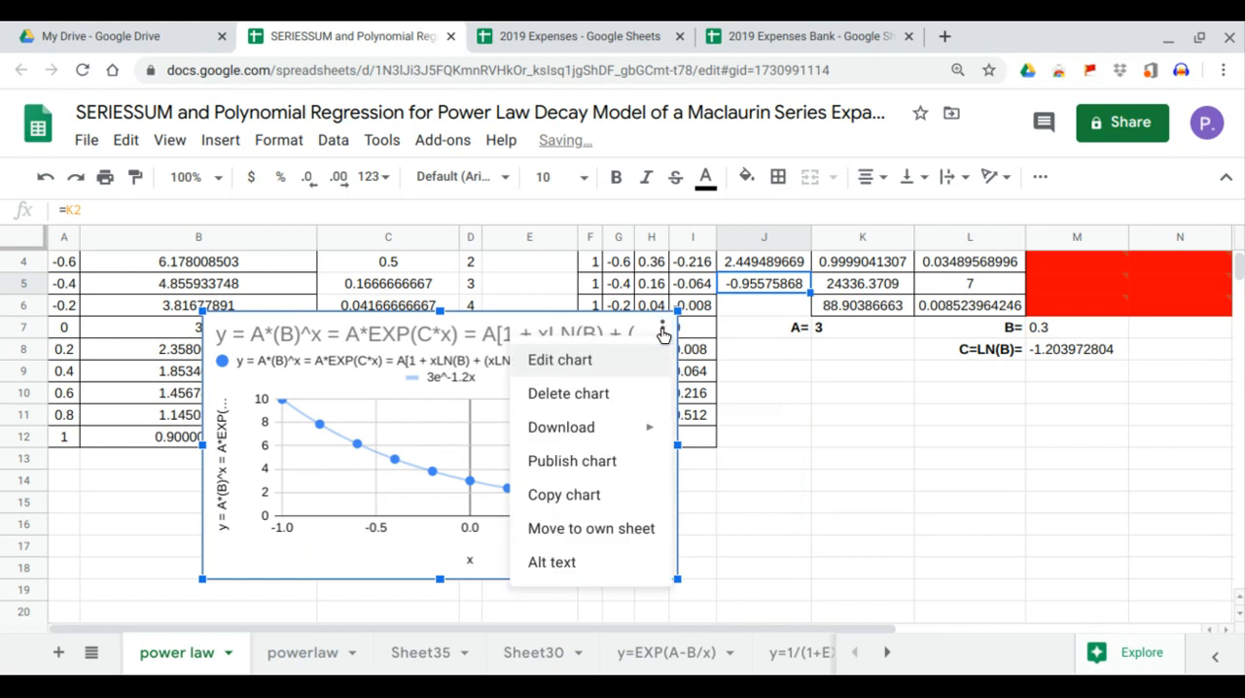
click(638, 362)
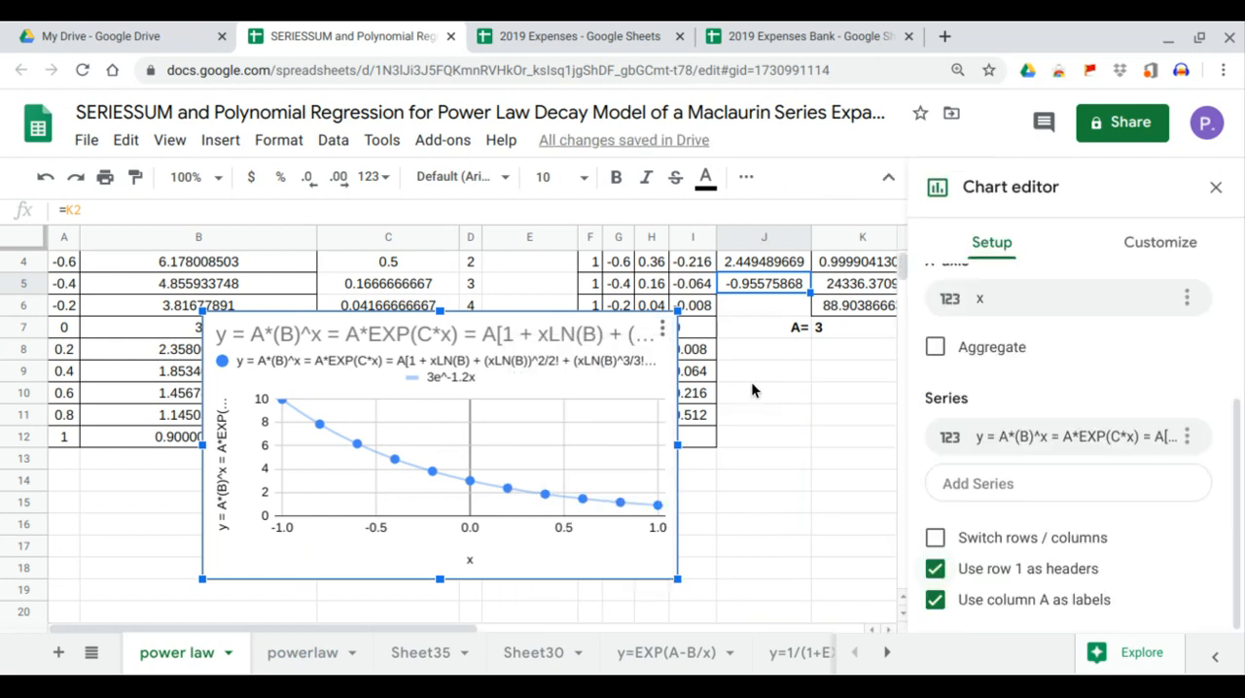
click(1160, 245)
click(981, 337)
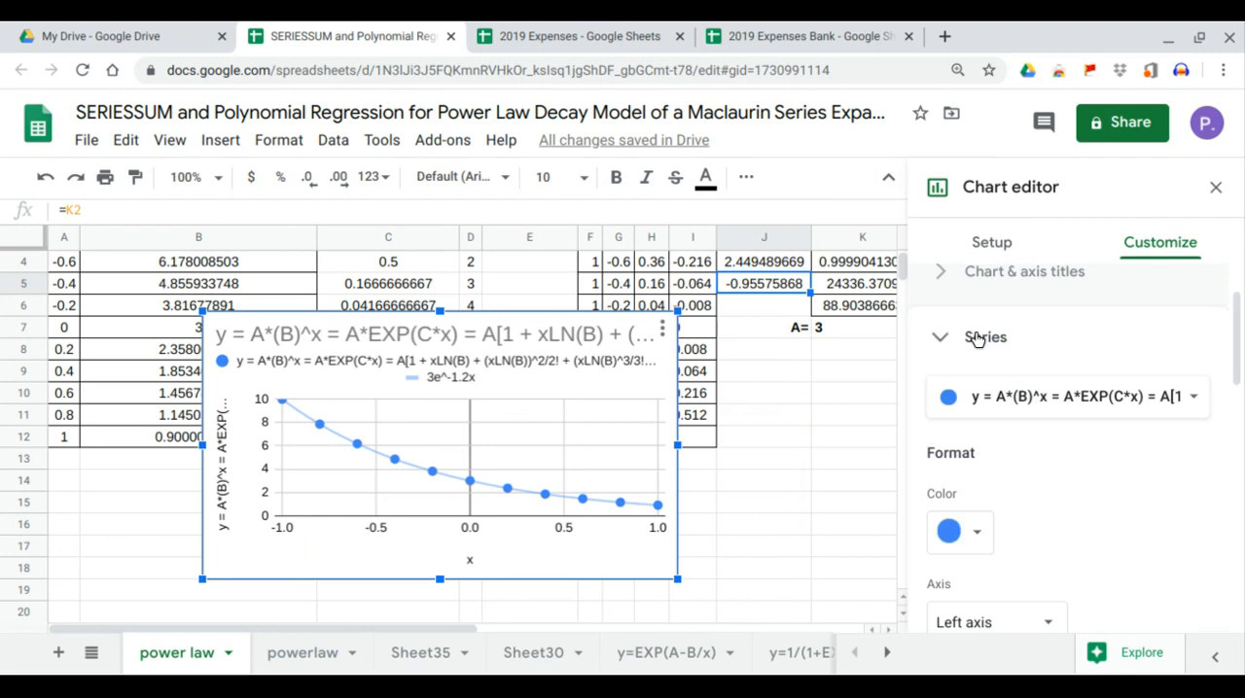
scroll(1014, 389, down, 4)
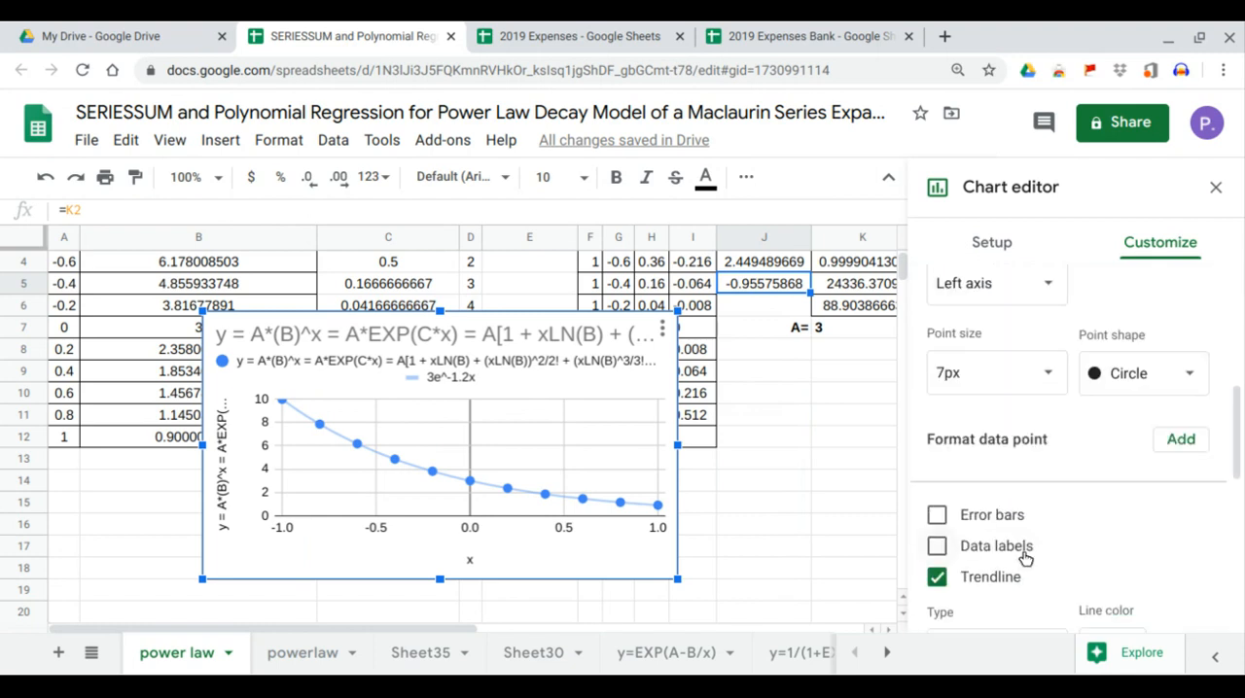
scroll(1023, 556, down, 2)
scroll(1025, 467, down, 1)
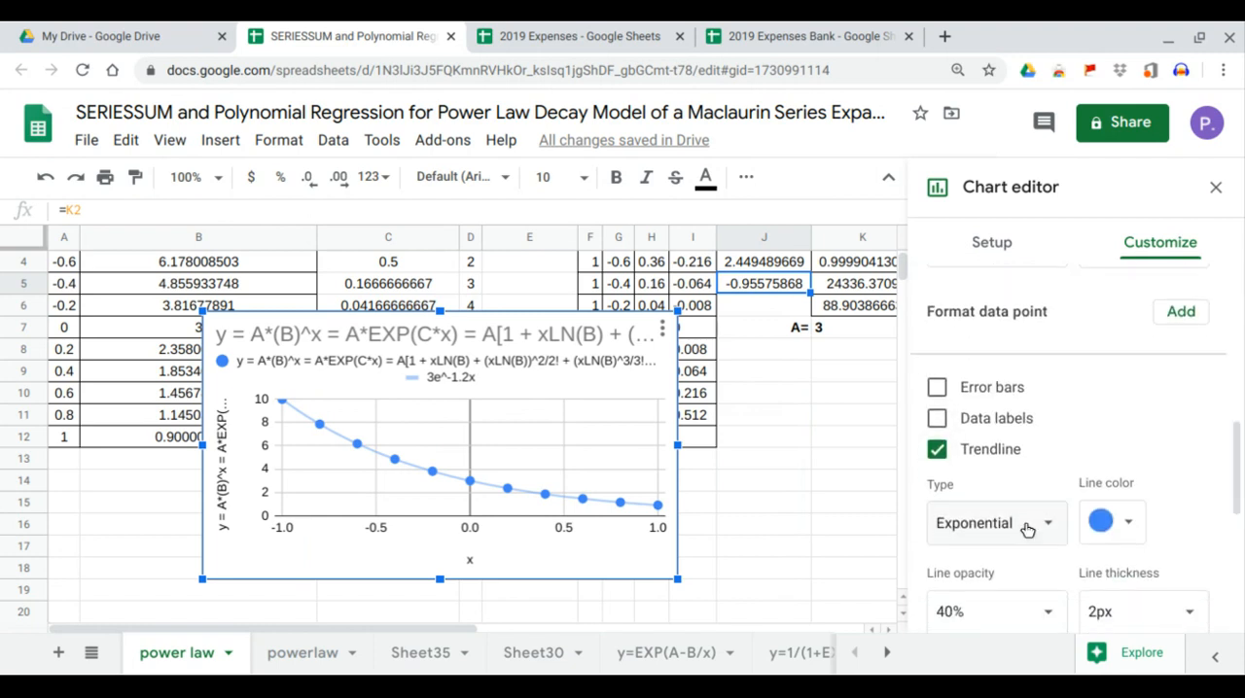
click(1027, 528)
click(1021, 550)
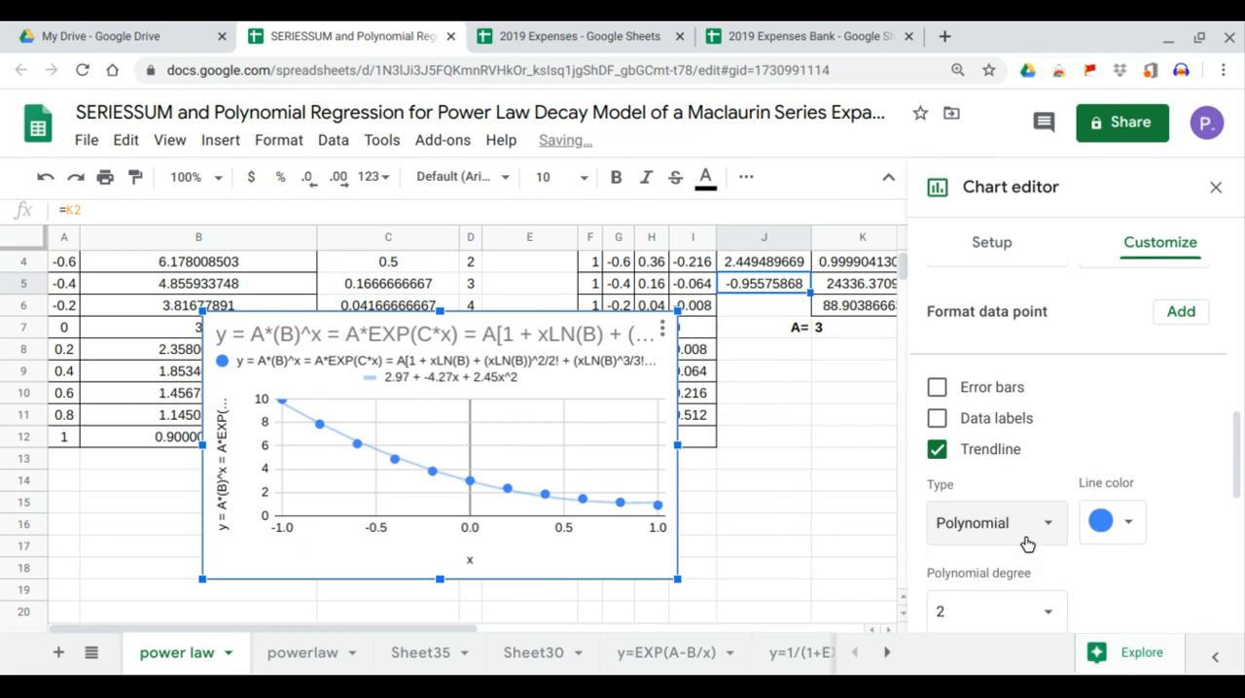
Set the polynomial trendline's degree to 3 and close the chart editor.
scroll(1028, 534, down, 1)
click(1045, 491)
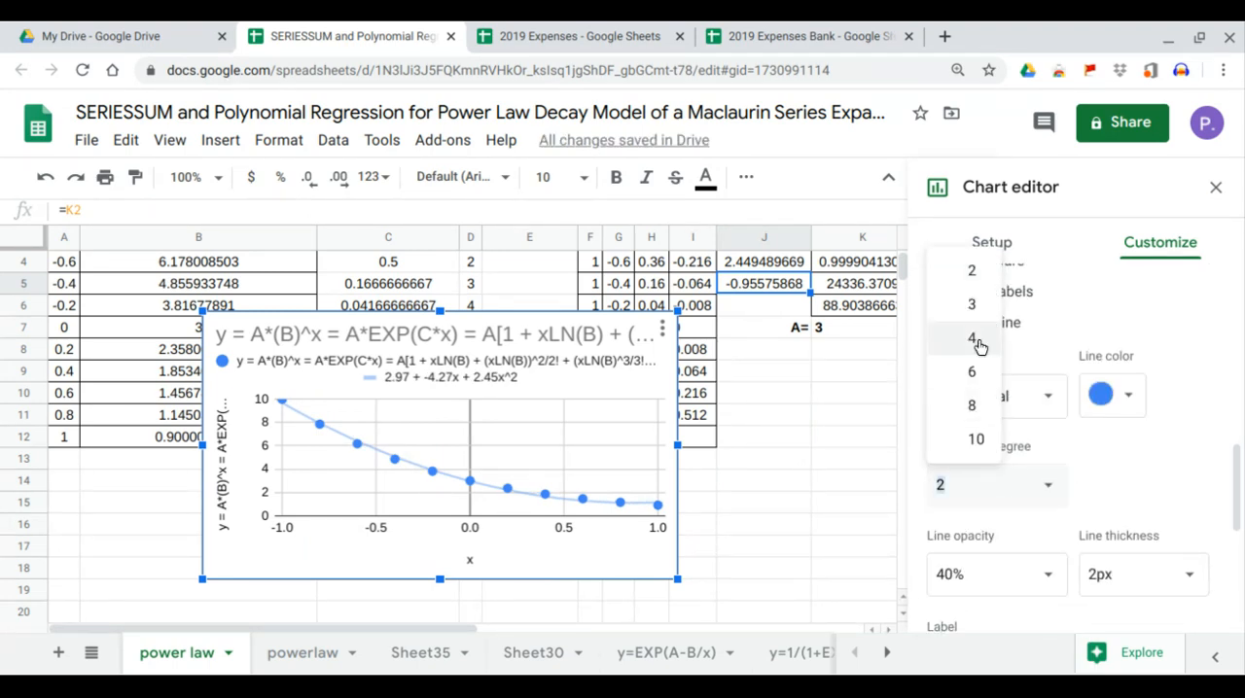
click(977, 311)
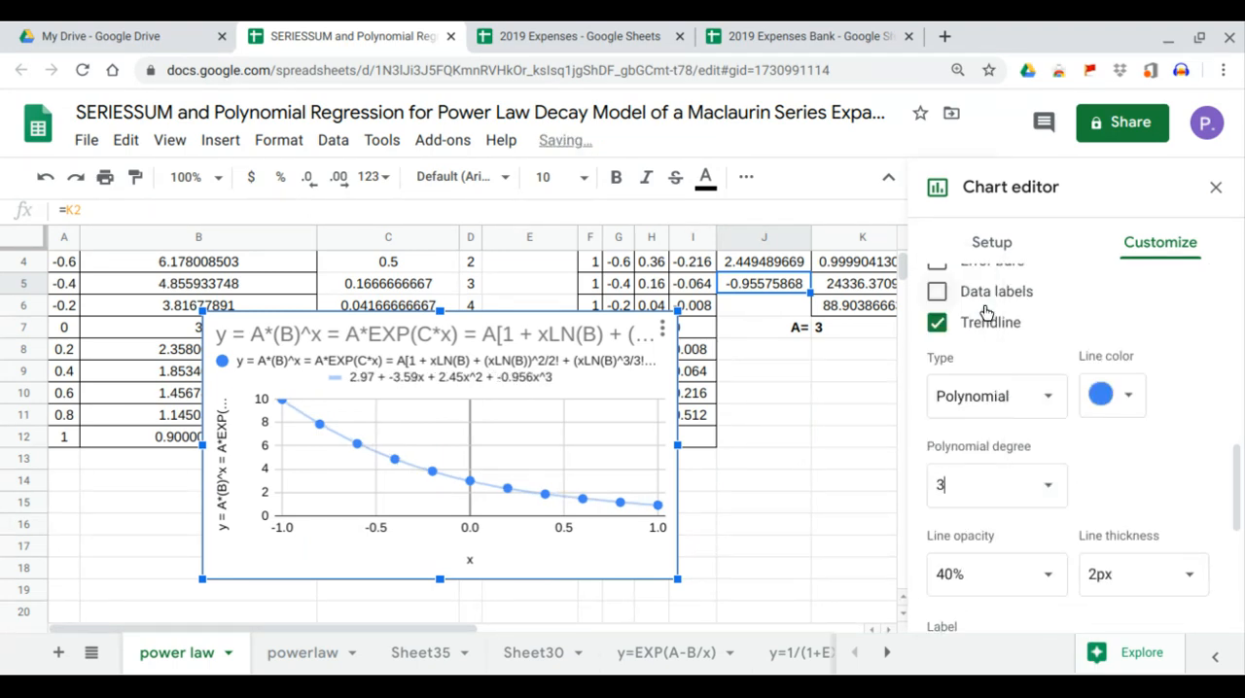
click(1215, 188)
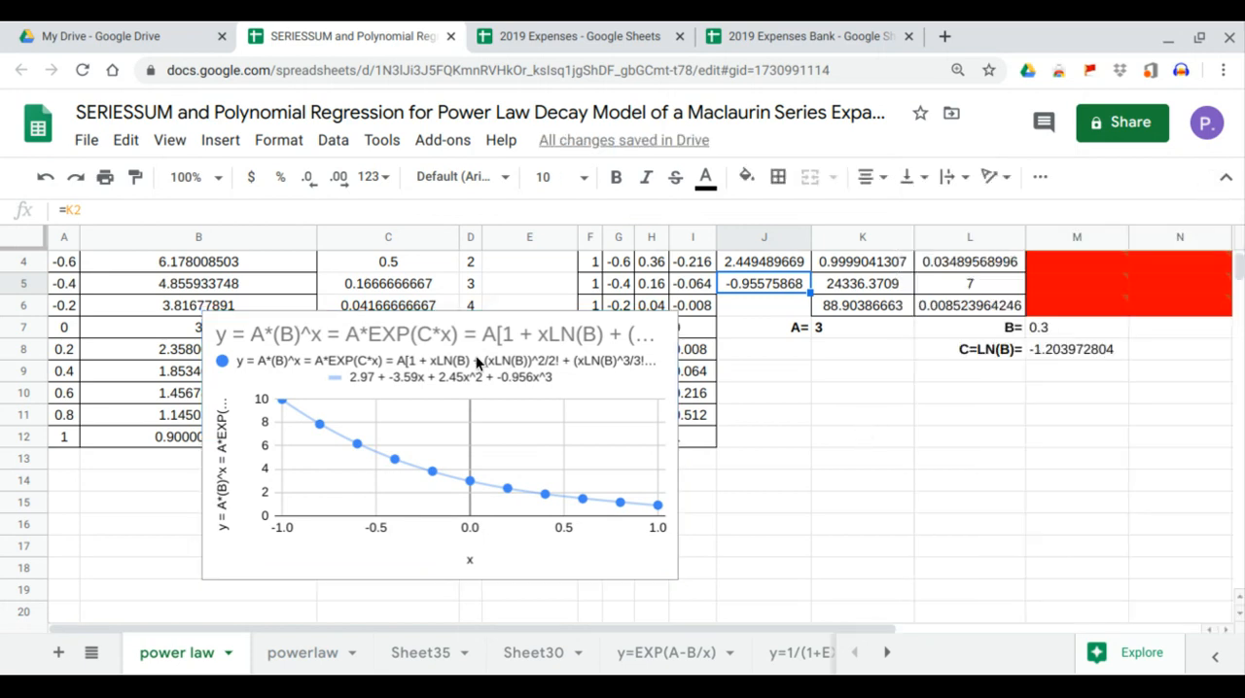
Move the chart to columns J to N, just below the C=LN(B) row.
click(547, 398)
drag(528, 383, 1081, 473)
scroll(822, 365, up, 2)
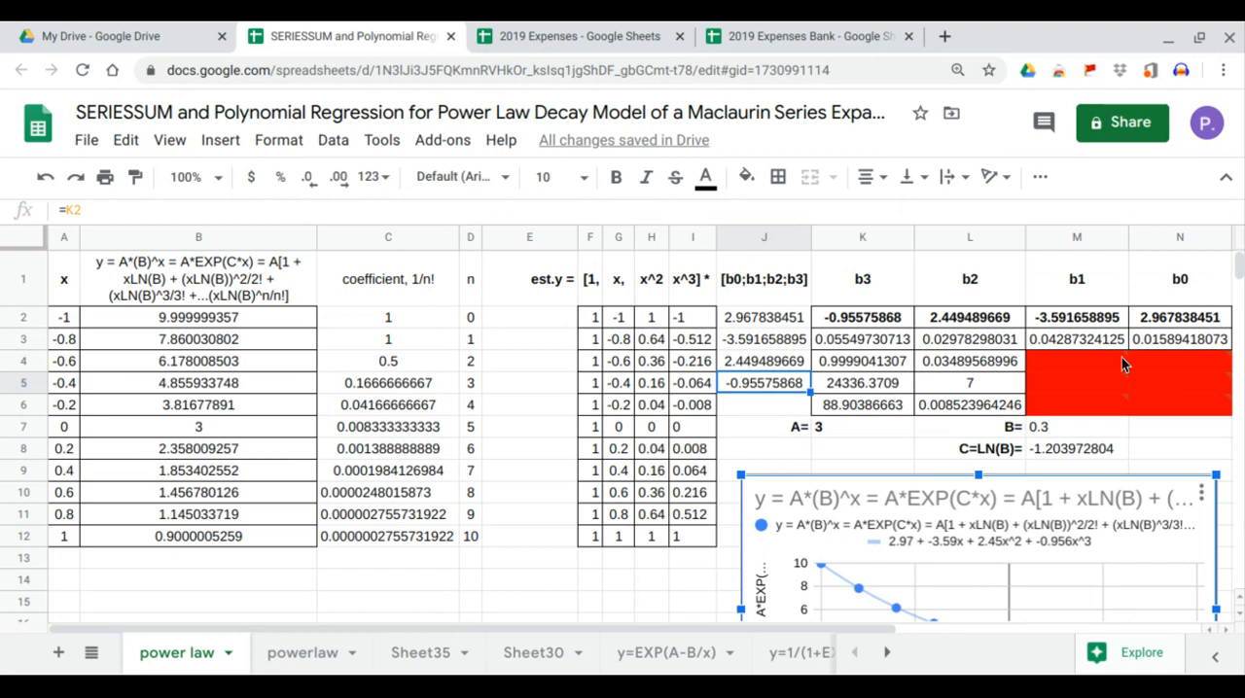
Compare the b0, b1, b2 and b3 coefficients in J2:J5 and N2 with the cubic trendline equation in the chart legend.
click(1157, 326)
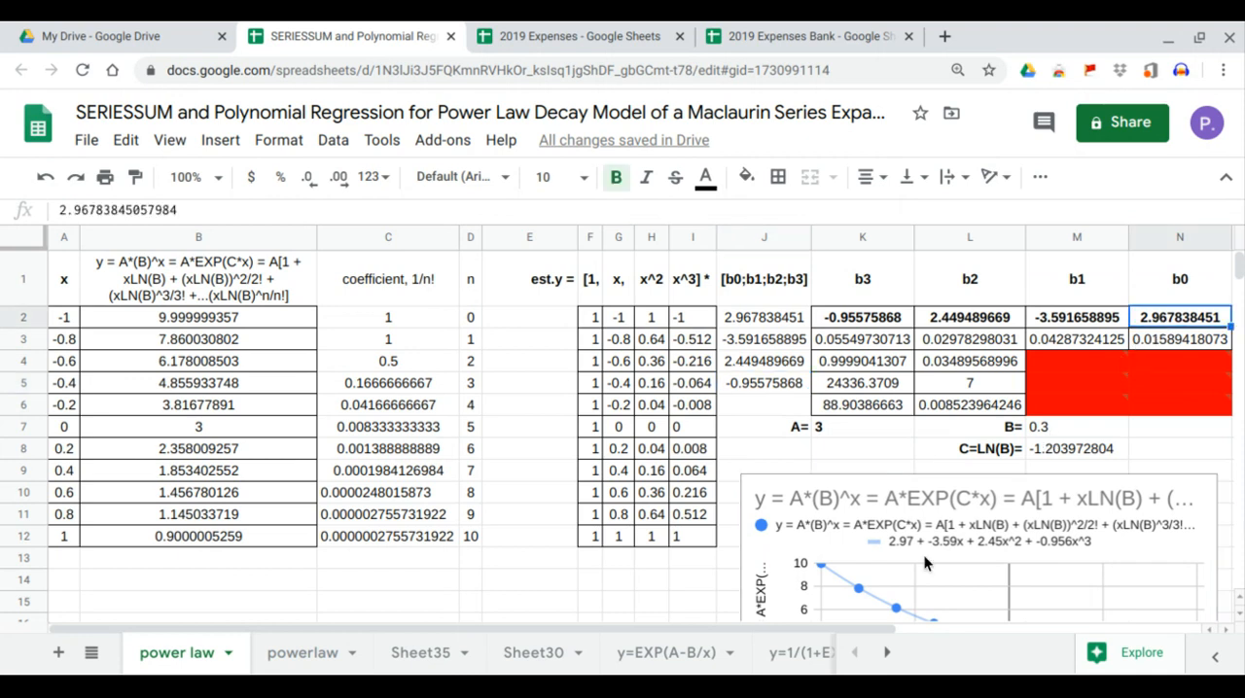
click(908, 549)
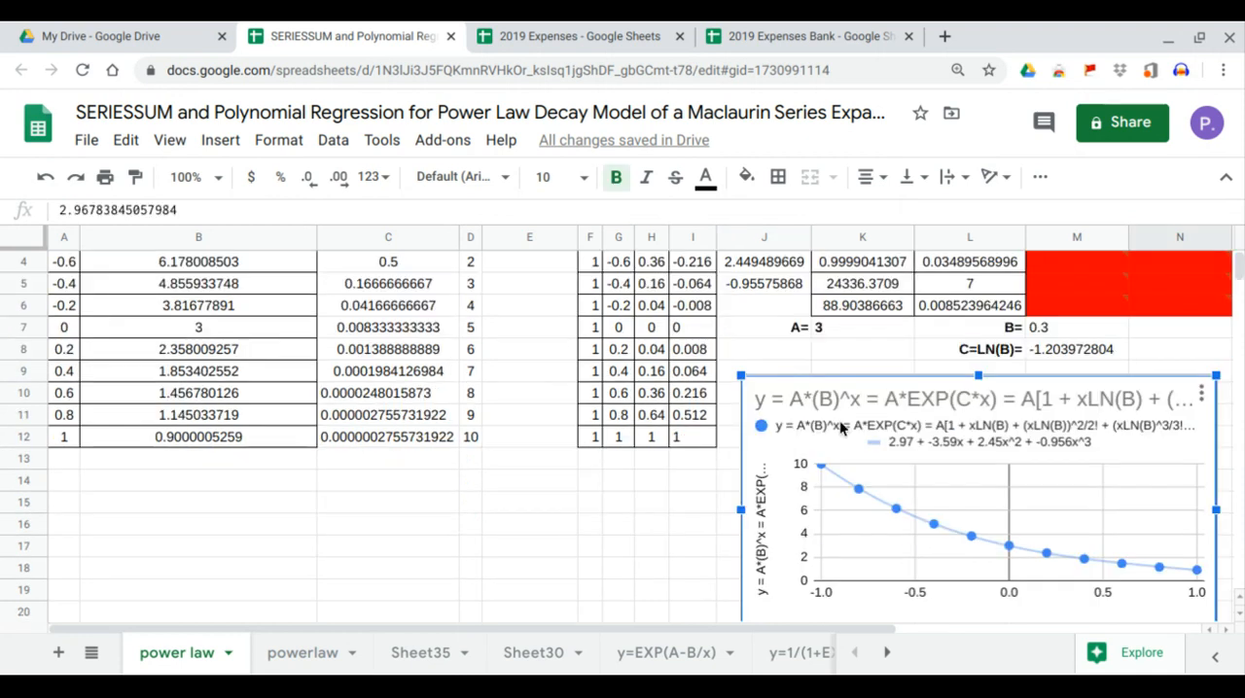
scroll(815, 389, up, 2)
click(782, 321)
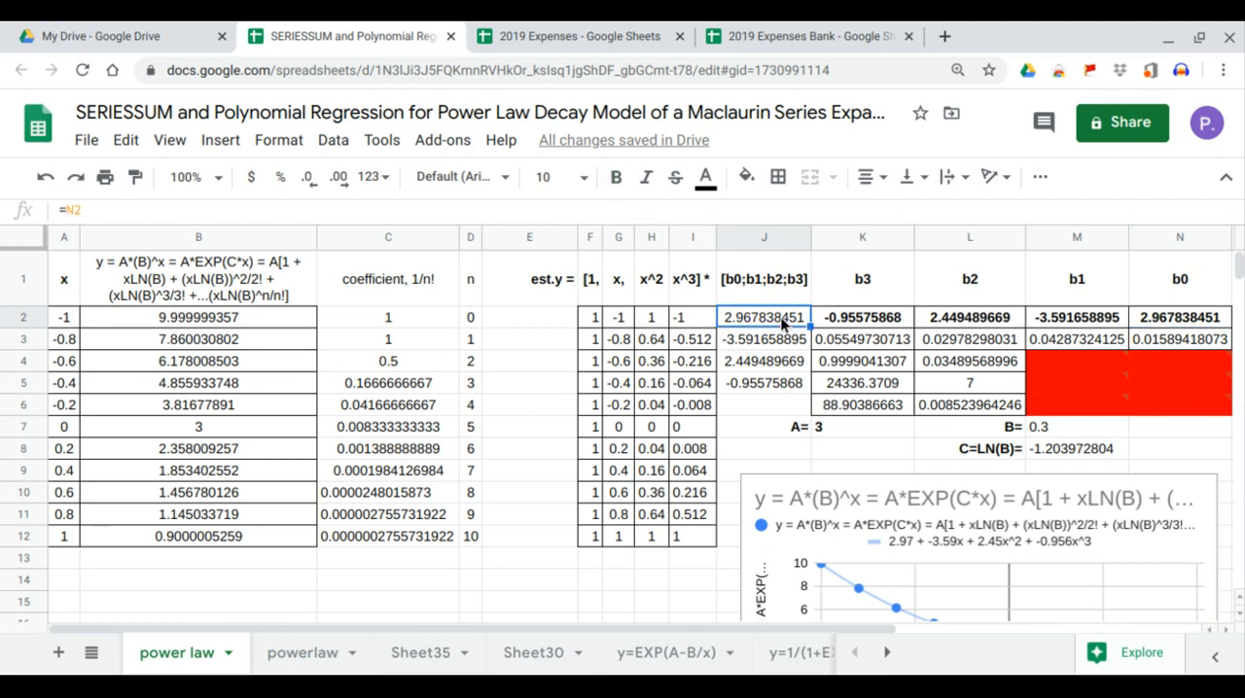
click(778, 342)
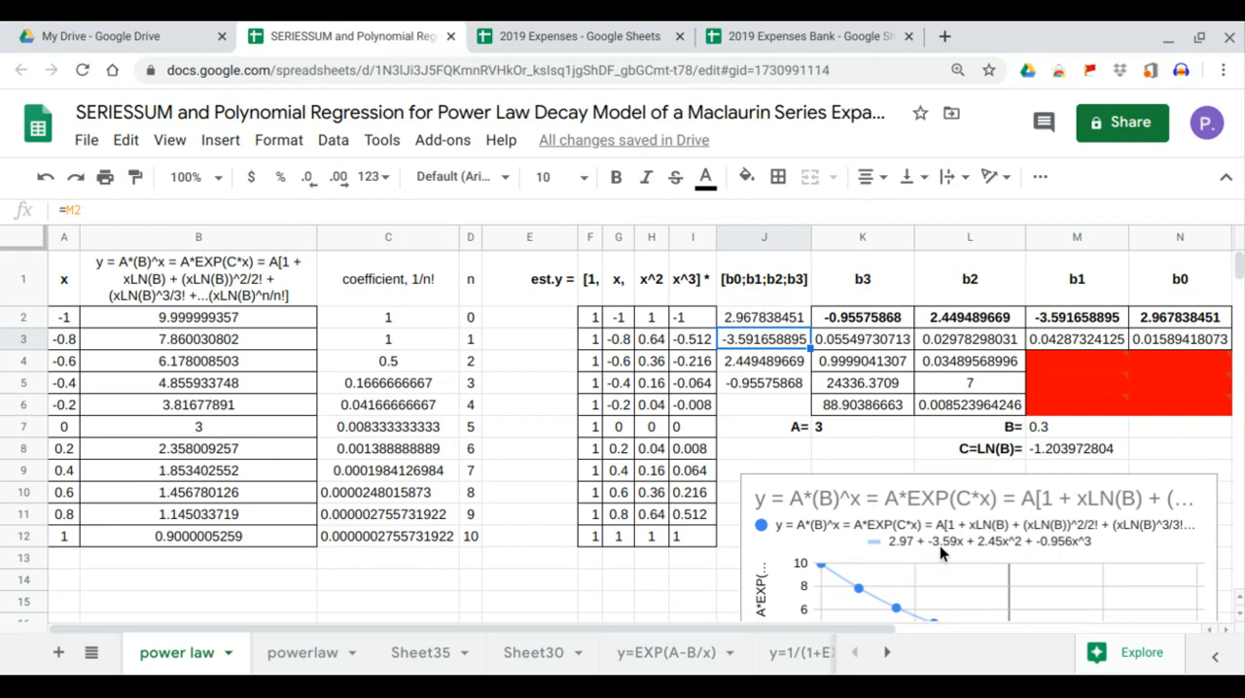
click(792, 362)
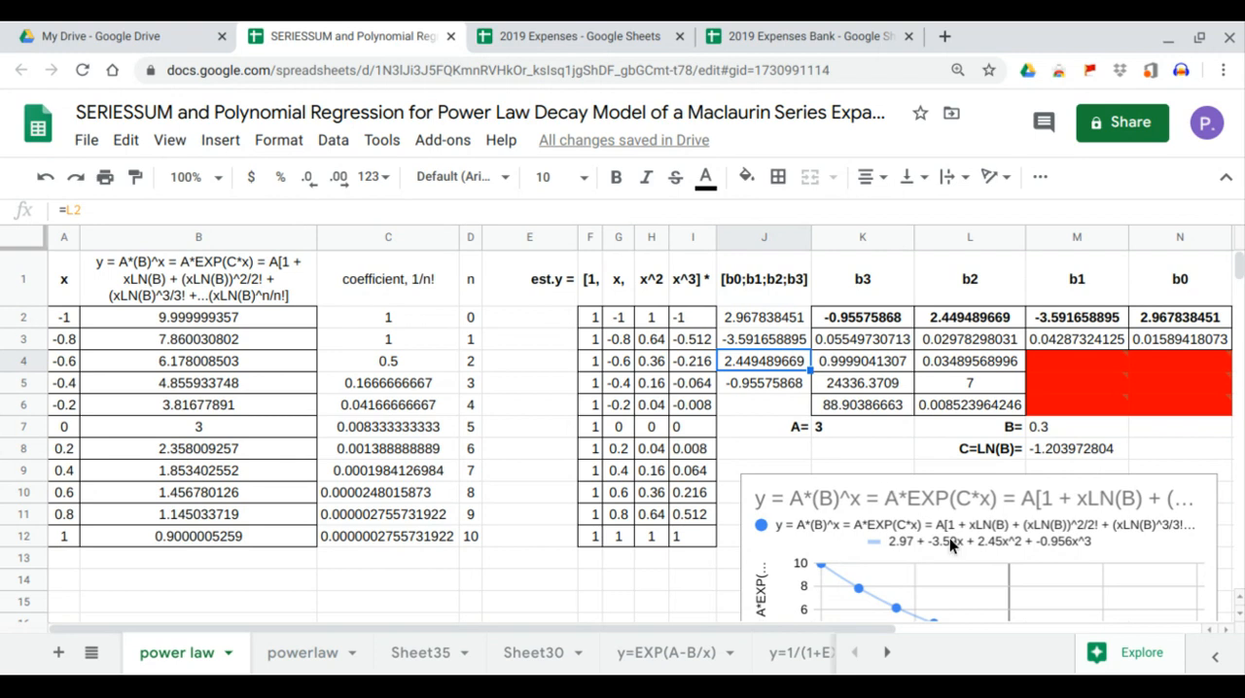
click(770, 388)
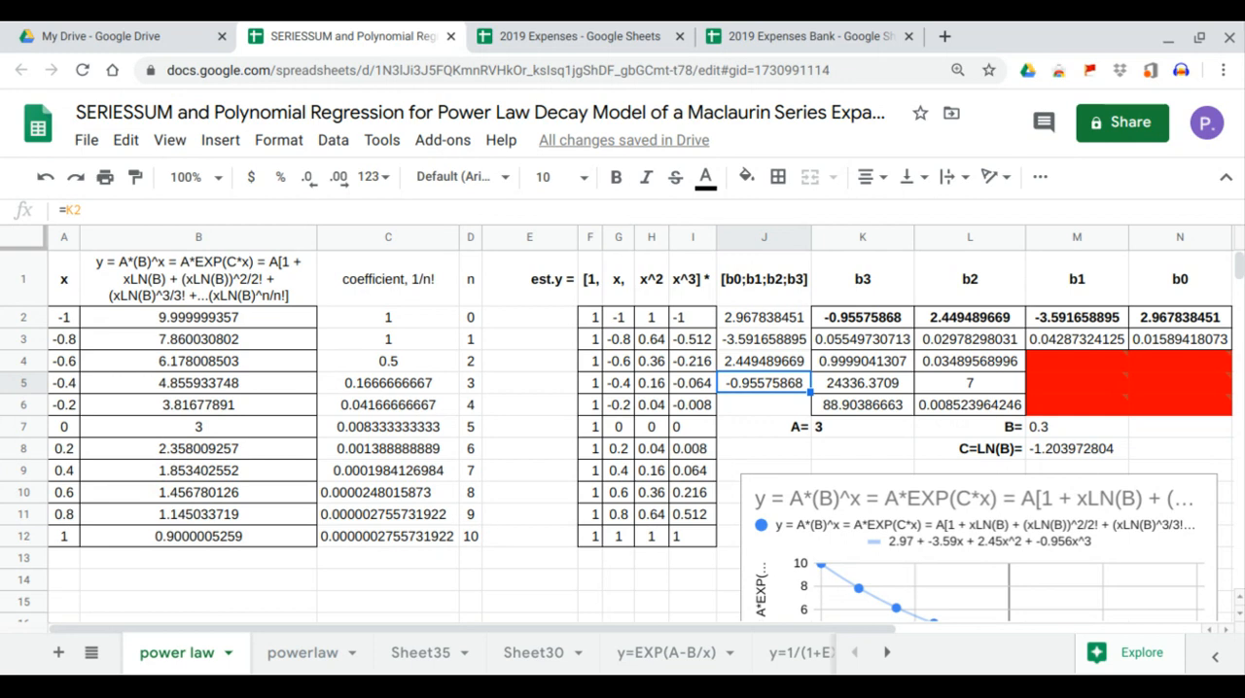
Calculate the estimated y values from cell E2 with =MMULT(F2:I12,J2:J5).
click(555, 324)
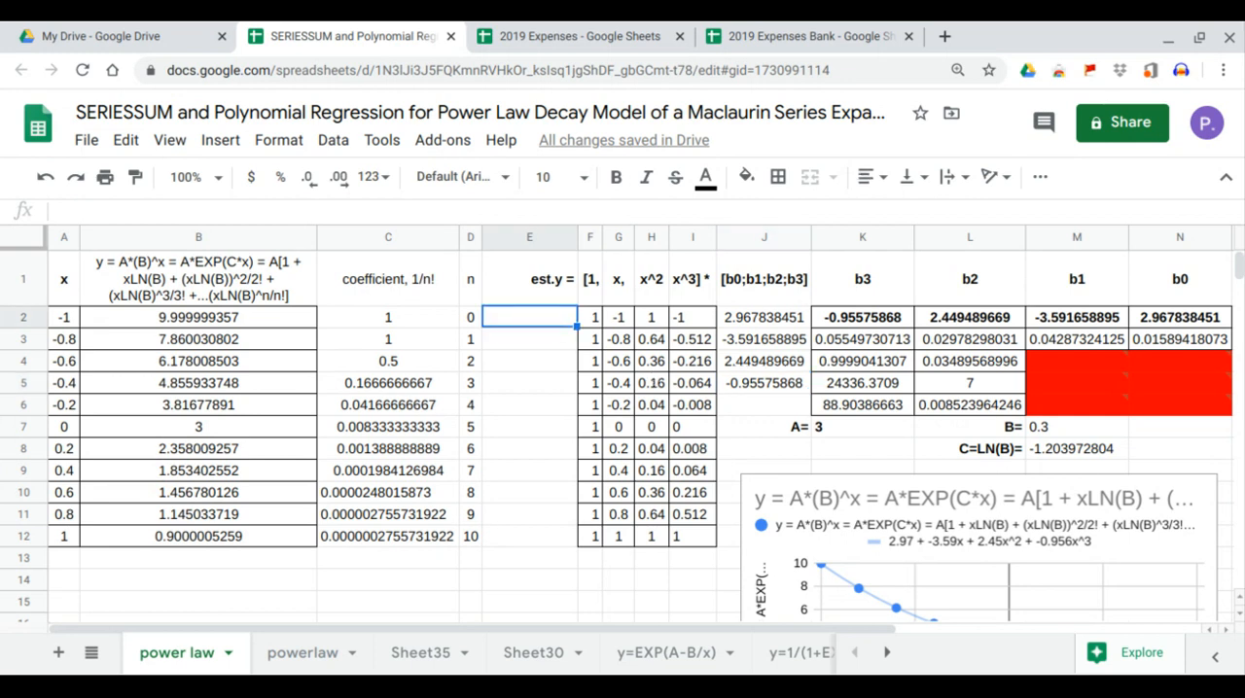
text(=)
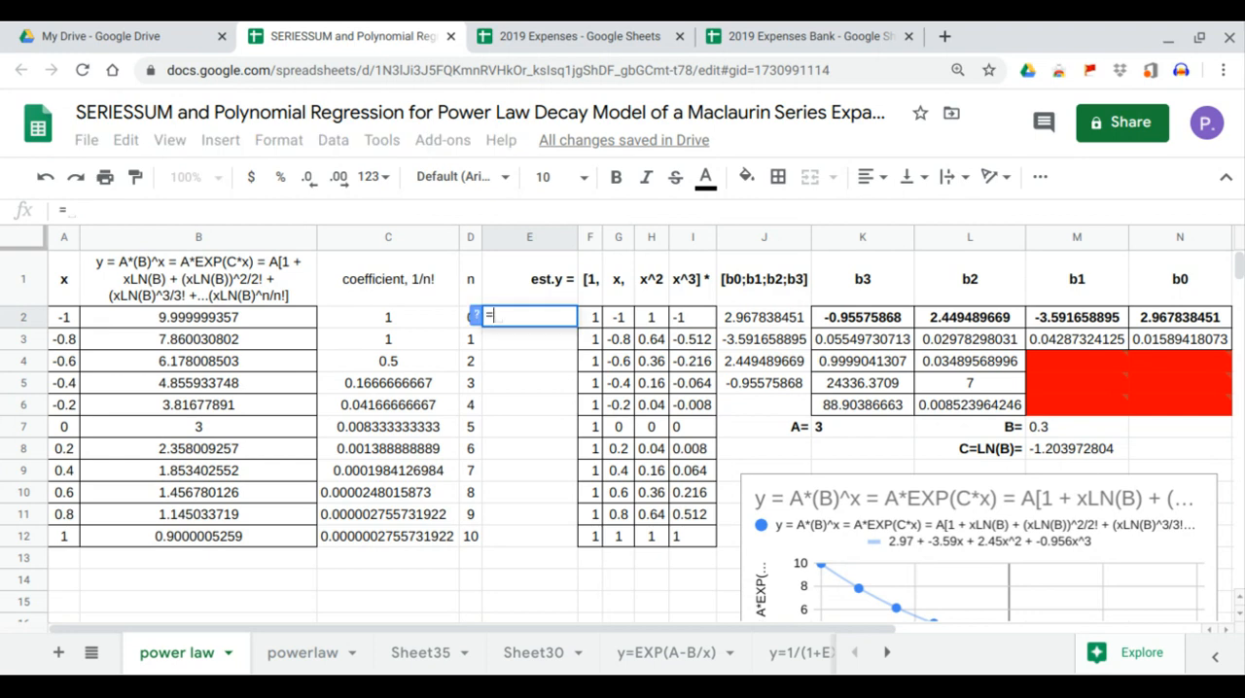
text(MMULT()
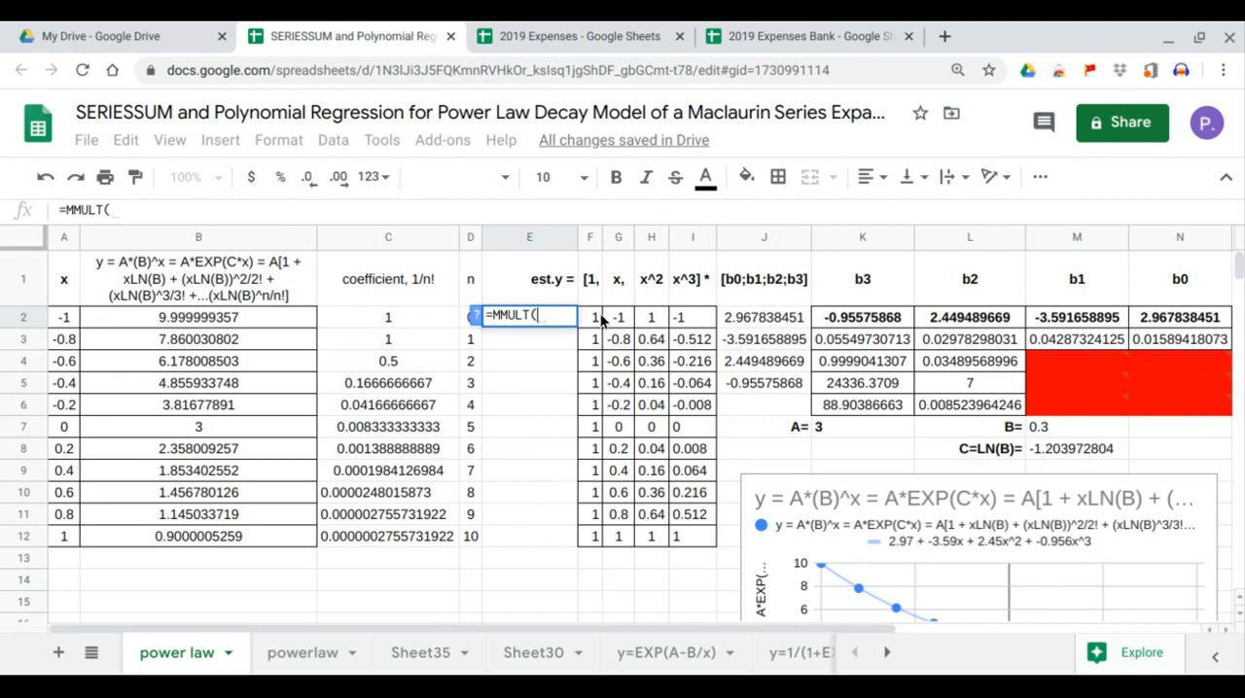
drag(603, 320, 678, 546)
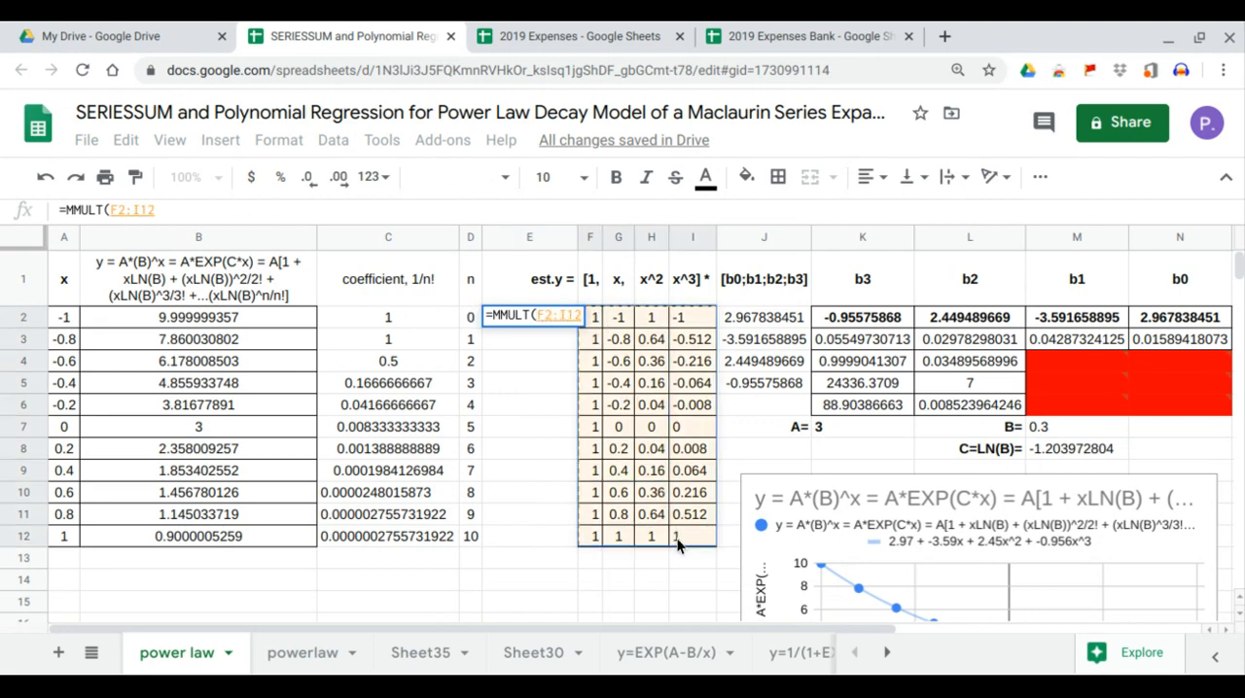
text(,)
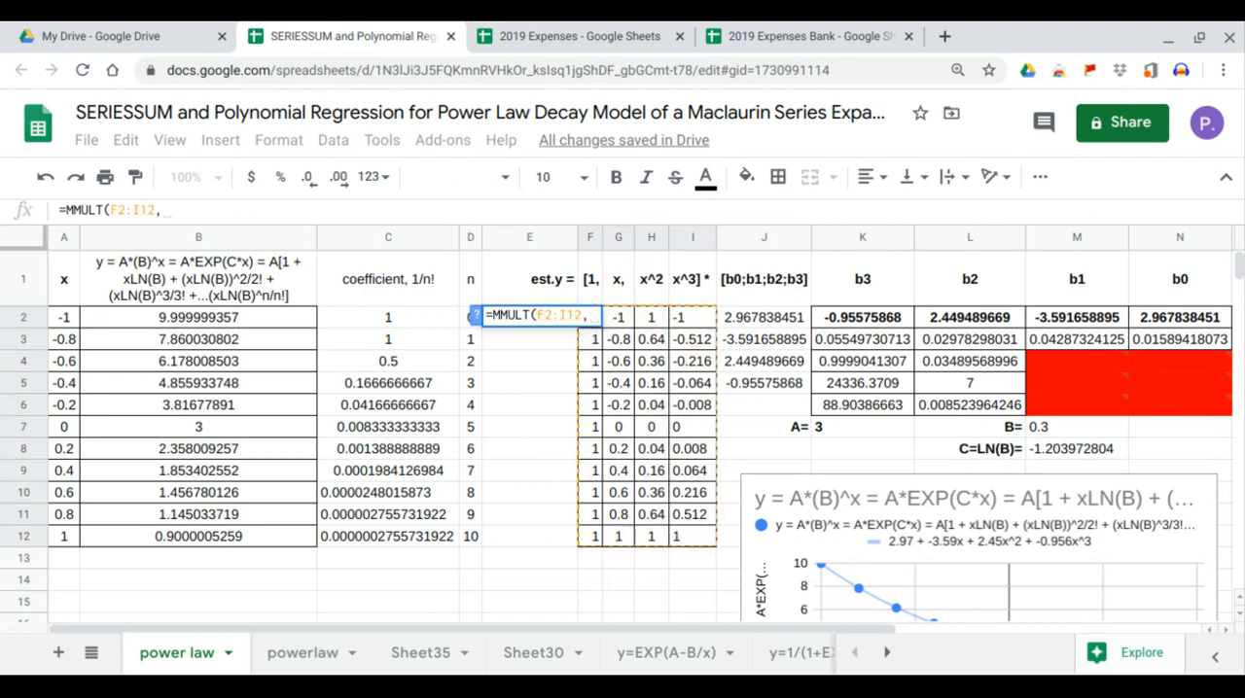
drag(764, 319, 760, 383)
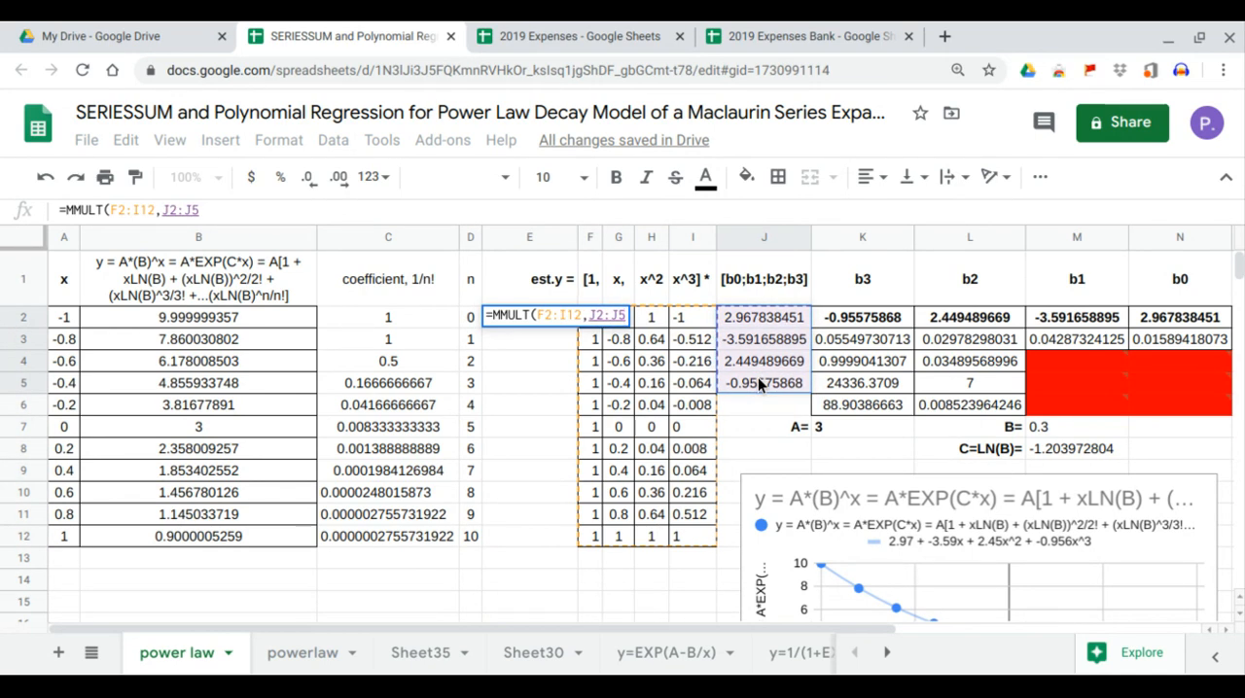
key(Return)
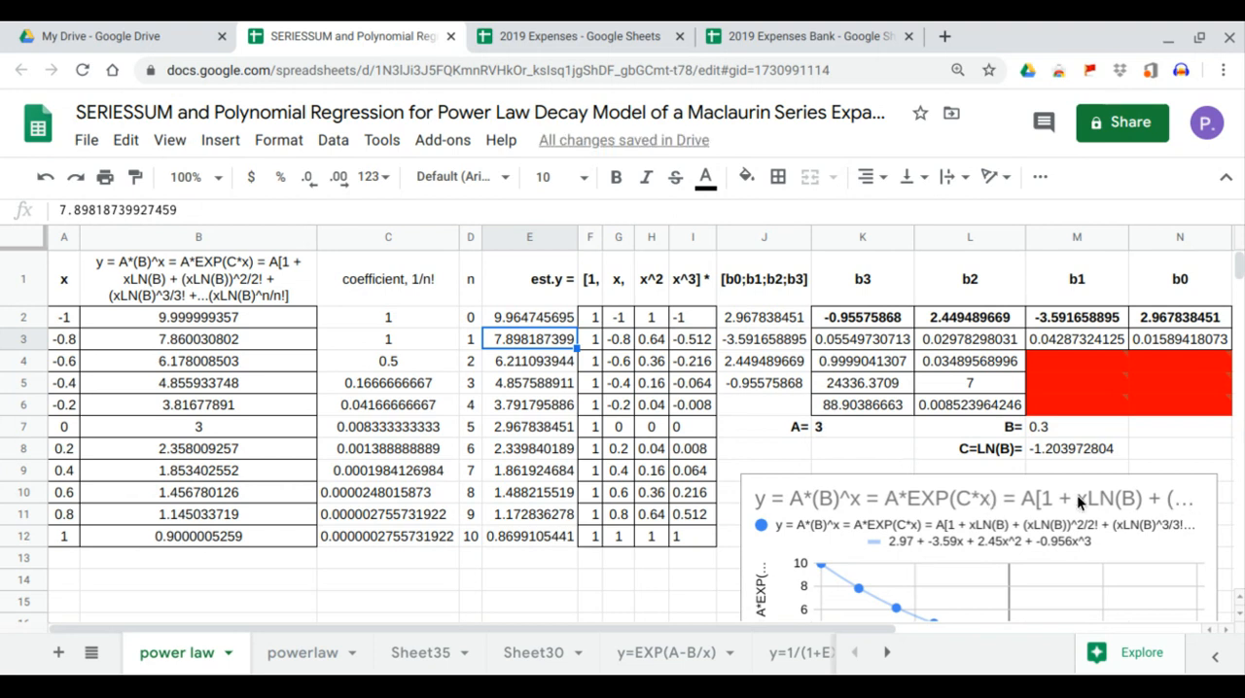
Edit the chart to add the est.y column, E1:E12, as a second series.
click(991, 501)
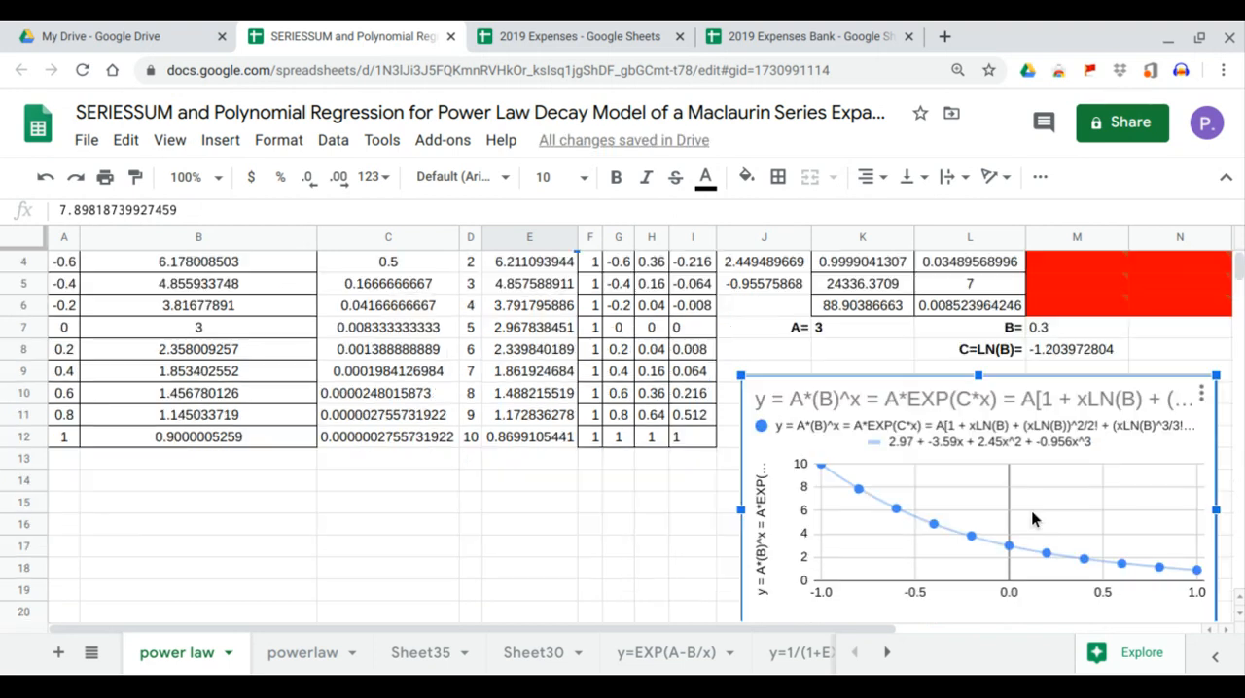
click(1201, 394)
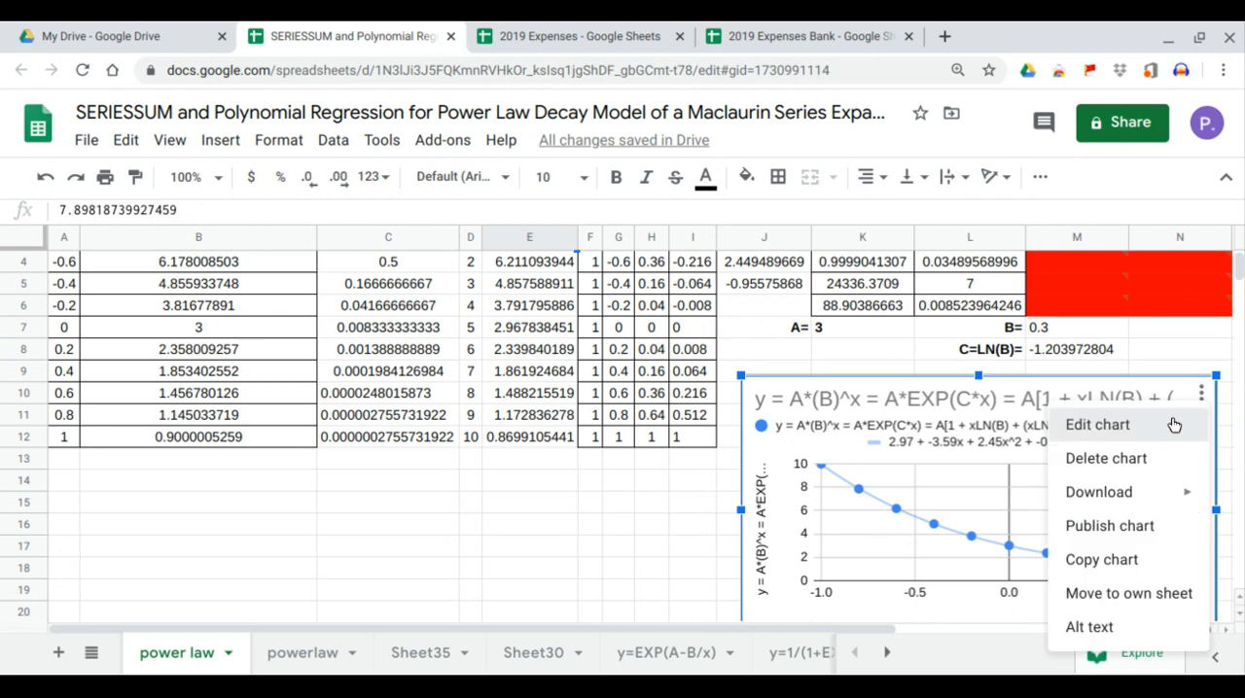
click(1174, 425)
click(1064, 494)
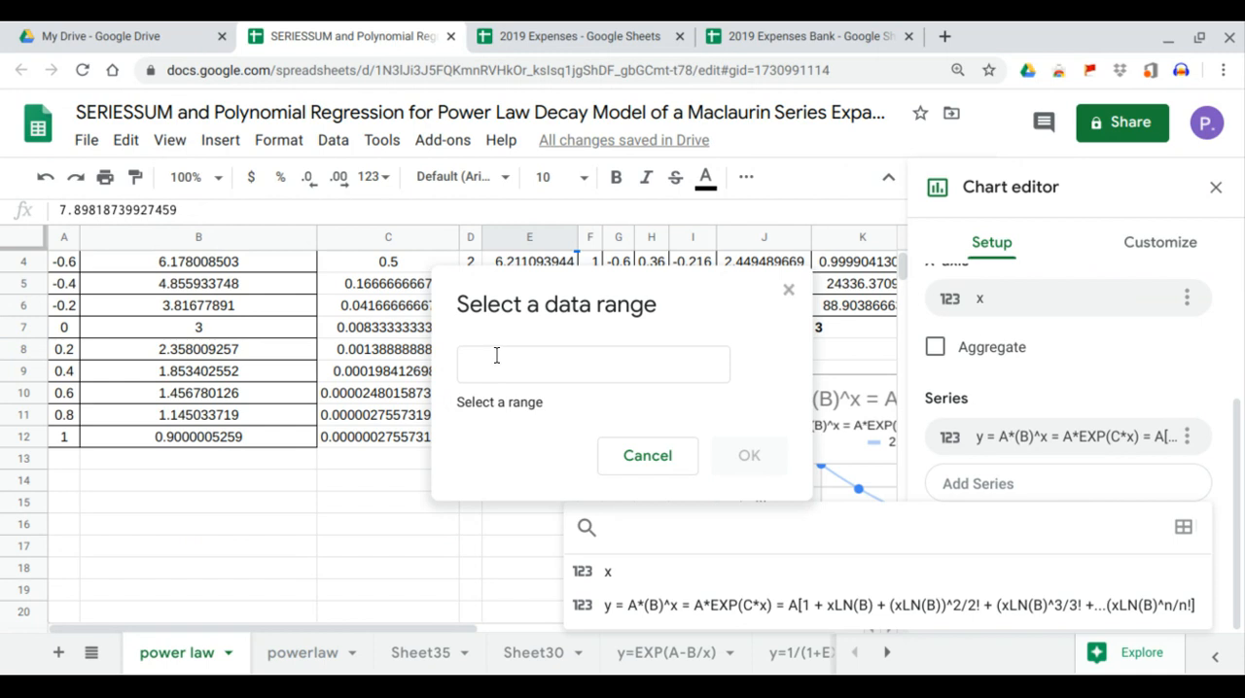
click(494, 356)
scroll(283, 392, up, 2)
click(502, 327)
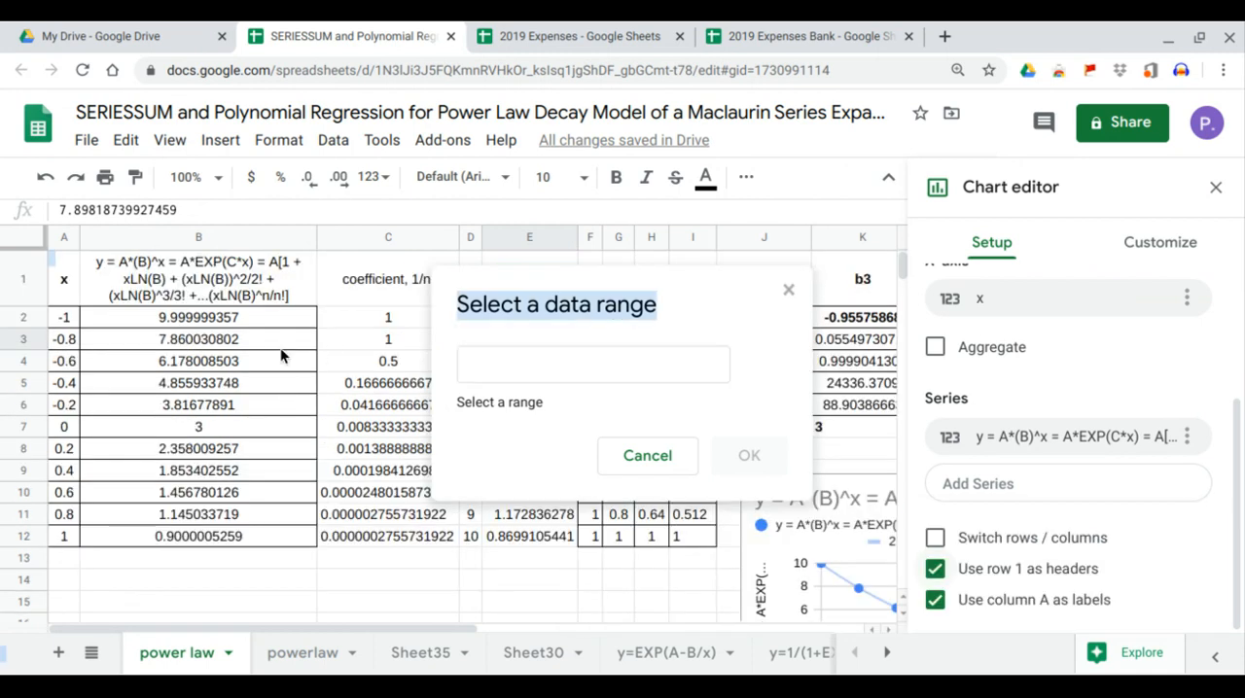
drag(647, 284, 860, 387)
drag(531, 284, 537, 536)
click(959, 547)
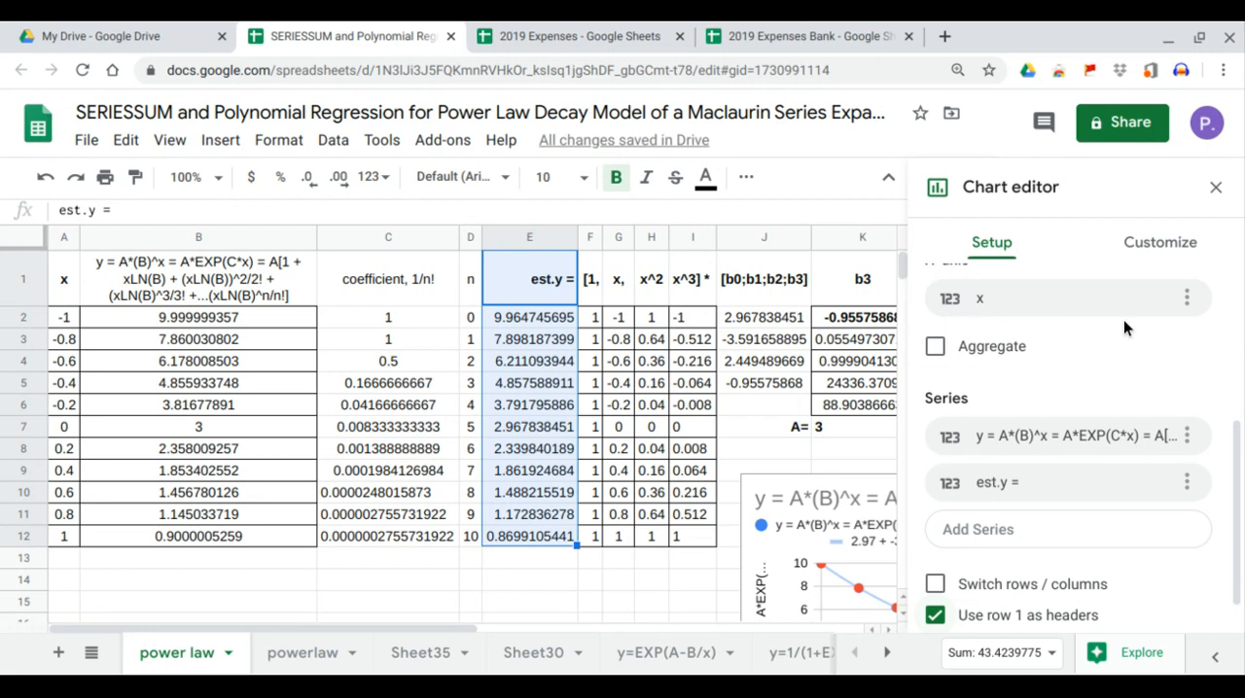
Add a trendline to all of the chart's series and set its type to Exponential.
click(1177, 243)
click(1024, 342)
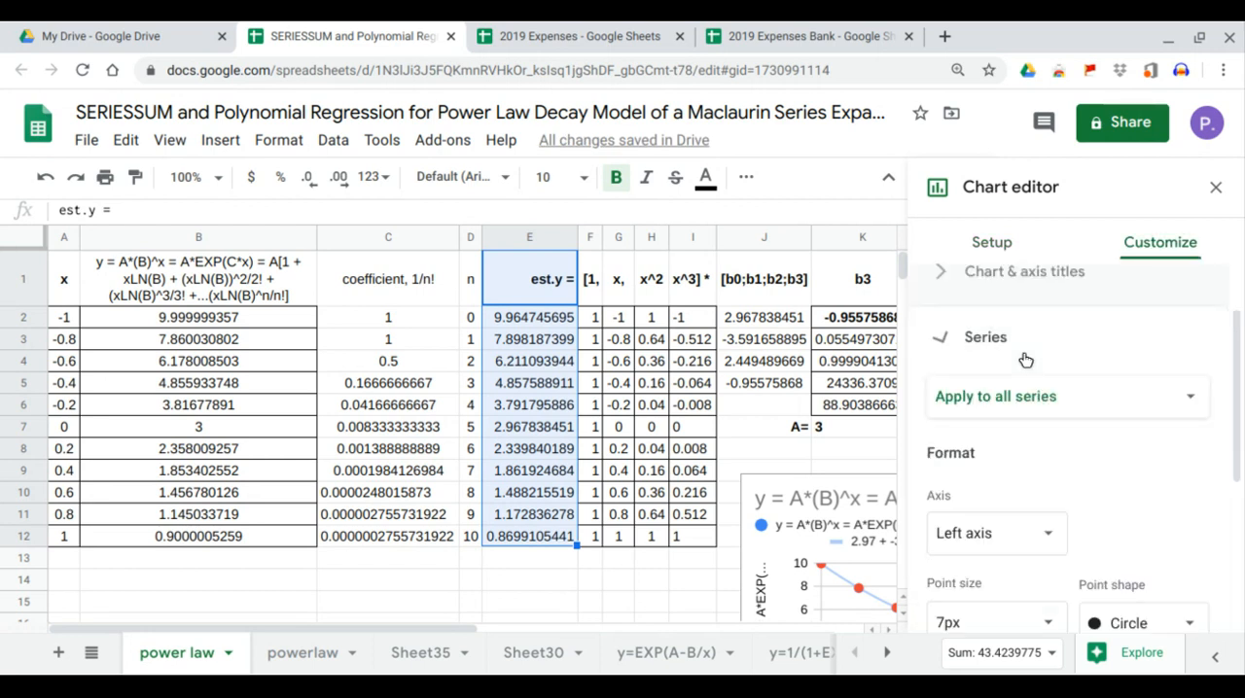
scroll(1029, 368, down, 2)
scroll(1029, 369, down, 2)
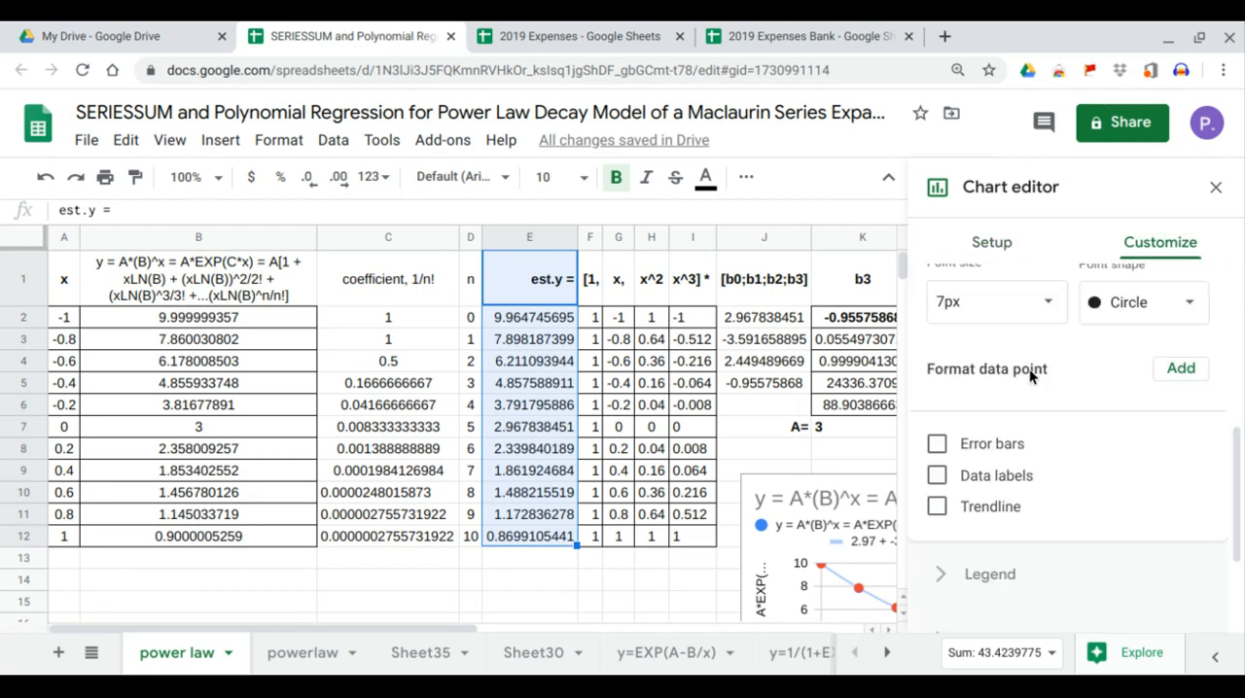
click(985, 509)
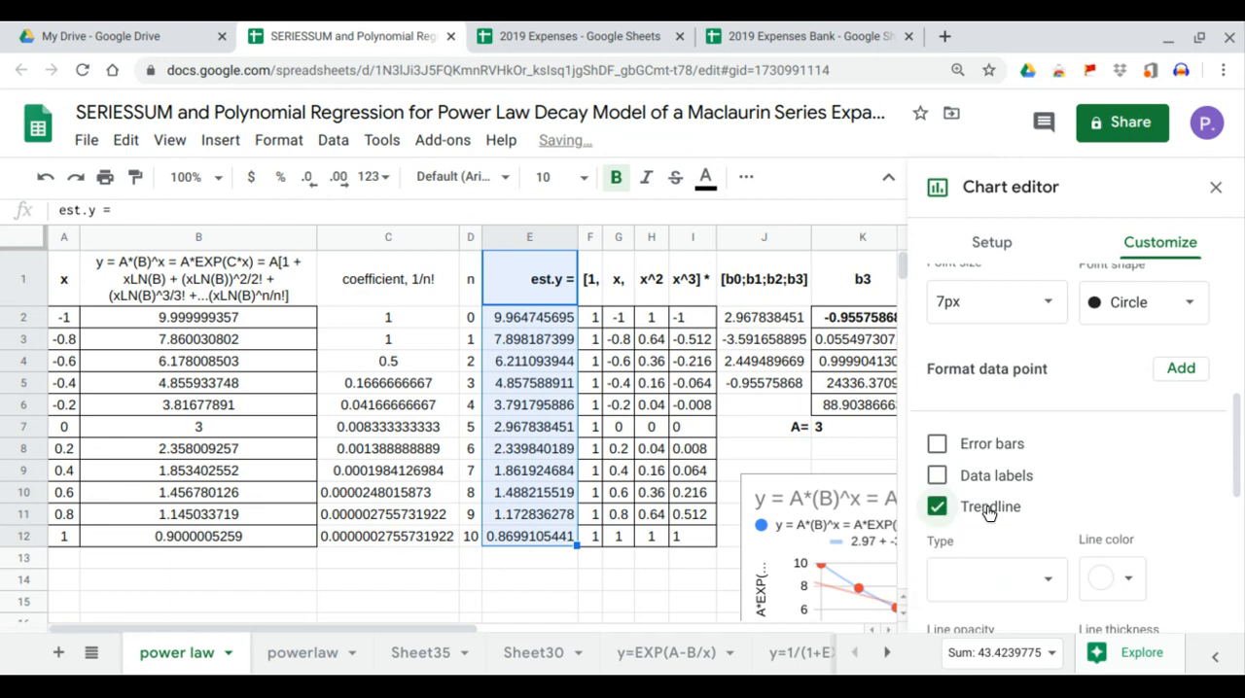
scroll(989, 515, down, 2)
click(1050, 442)
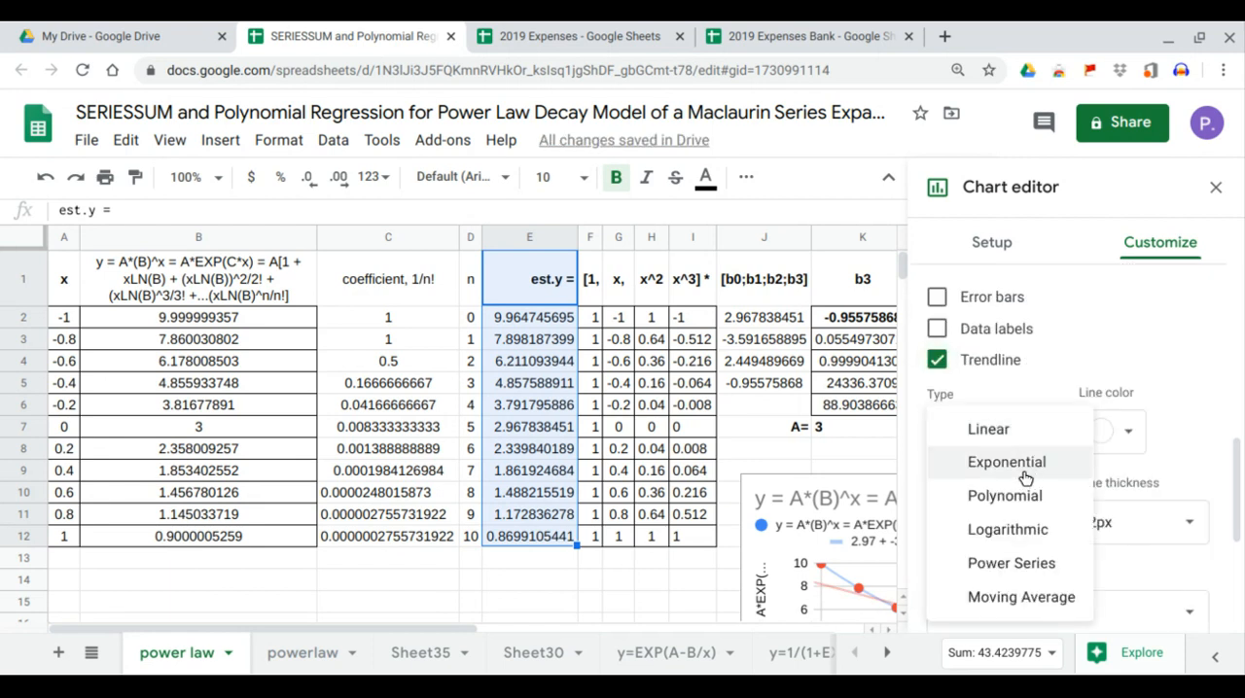
click(1024, 467)
Label the exponential trendlines with their equation, show R², and close the chart editor.
scroll(1023, 469, down, 3)
click(1046, 443)
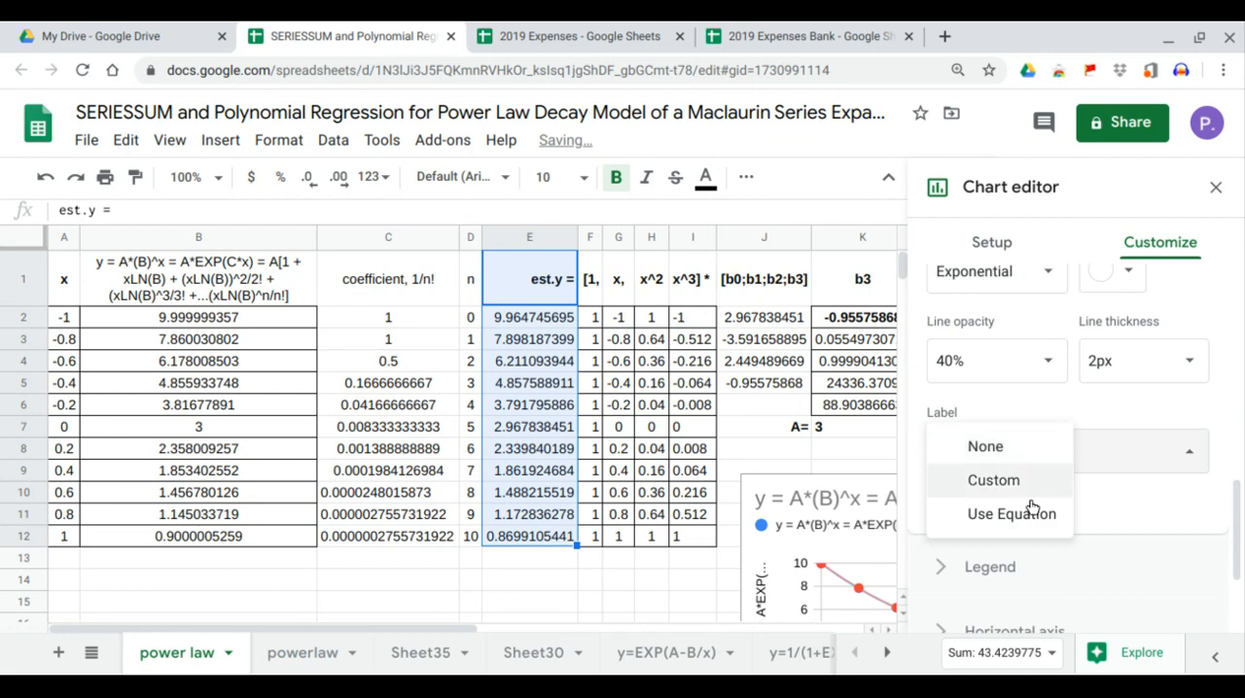
click(1023, 511)
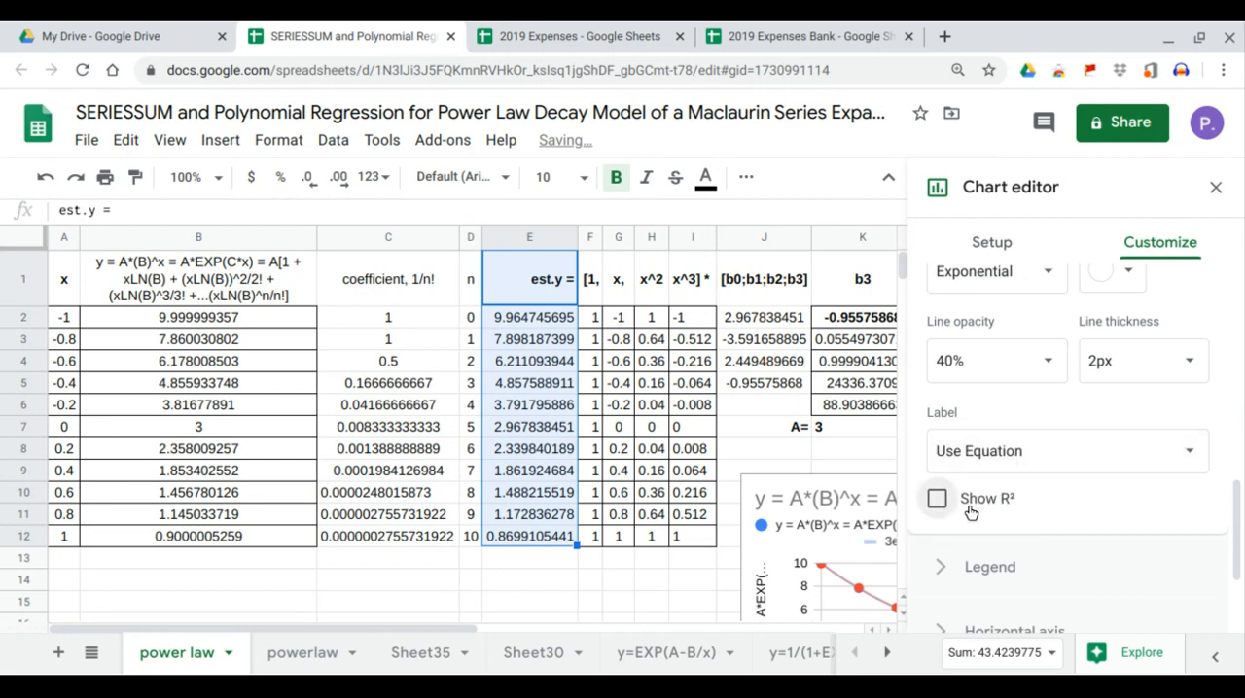
click(937, 498)
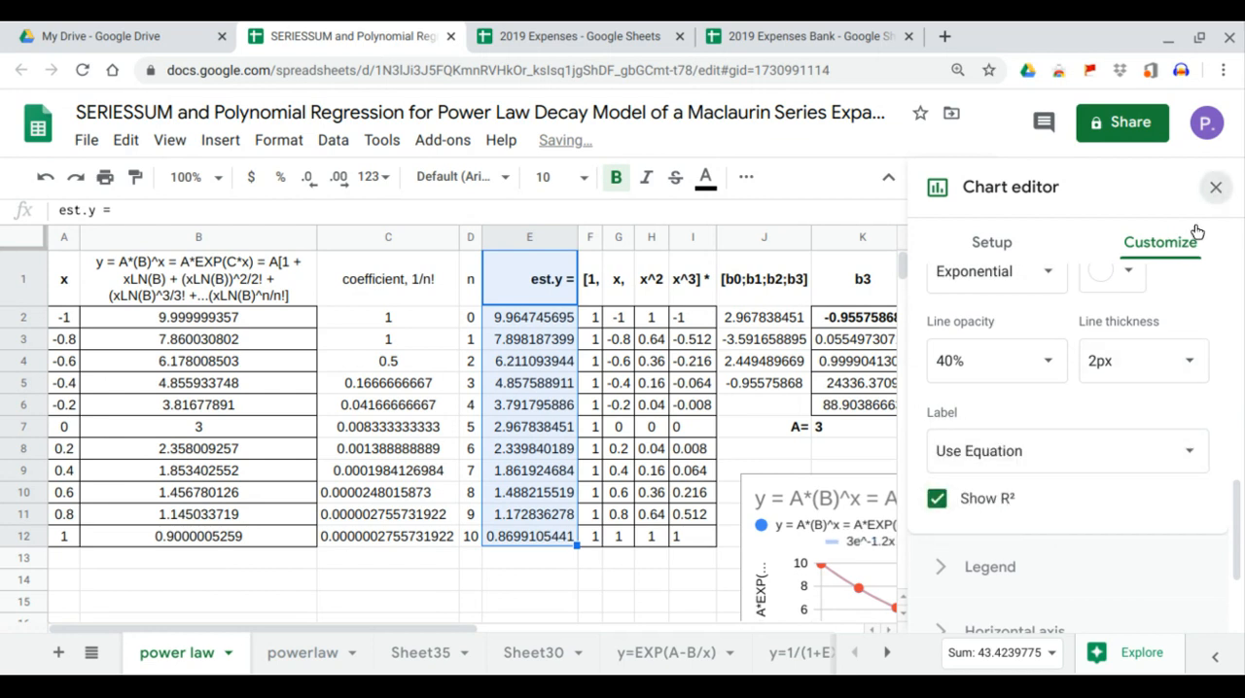
click(1215, 189)
Compare the exponential trendline equations in the chart legend with A and the C=LN(B) formula in M8.
scroll(1112, 357, down, 2)
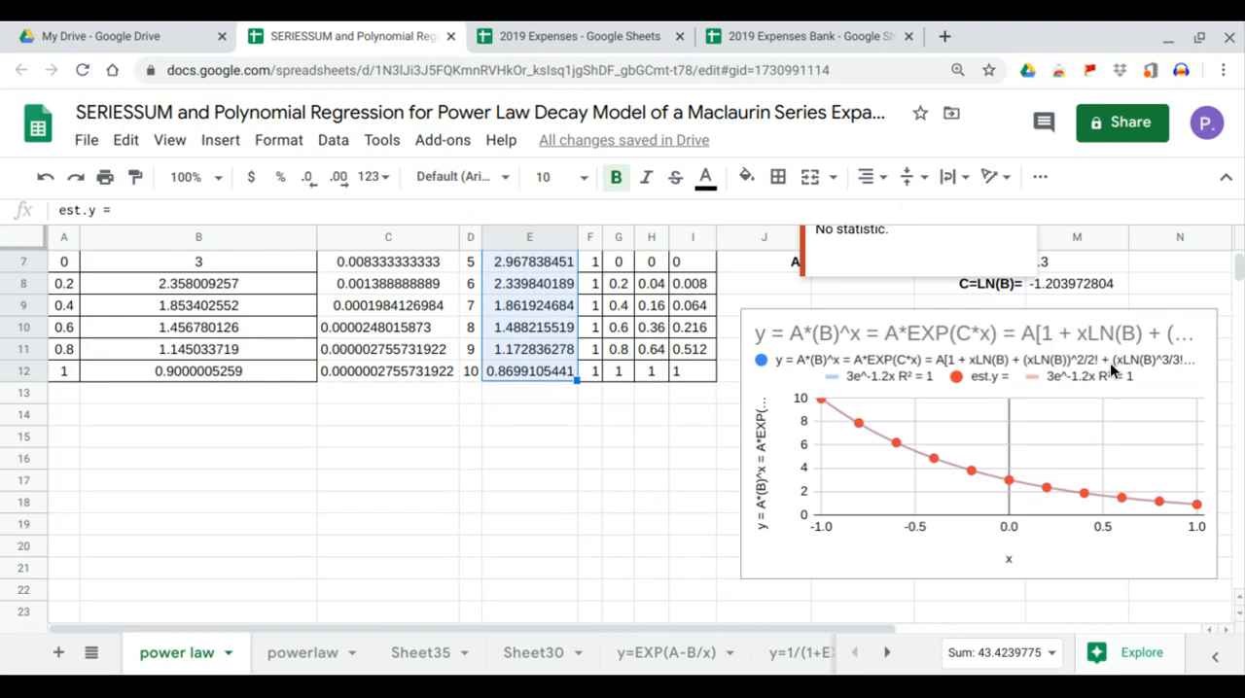
scroll(1109, 394, up, 2)
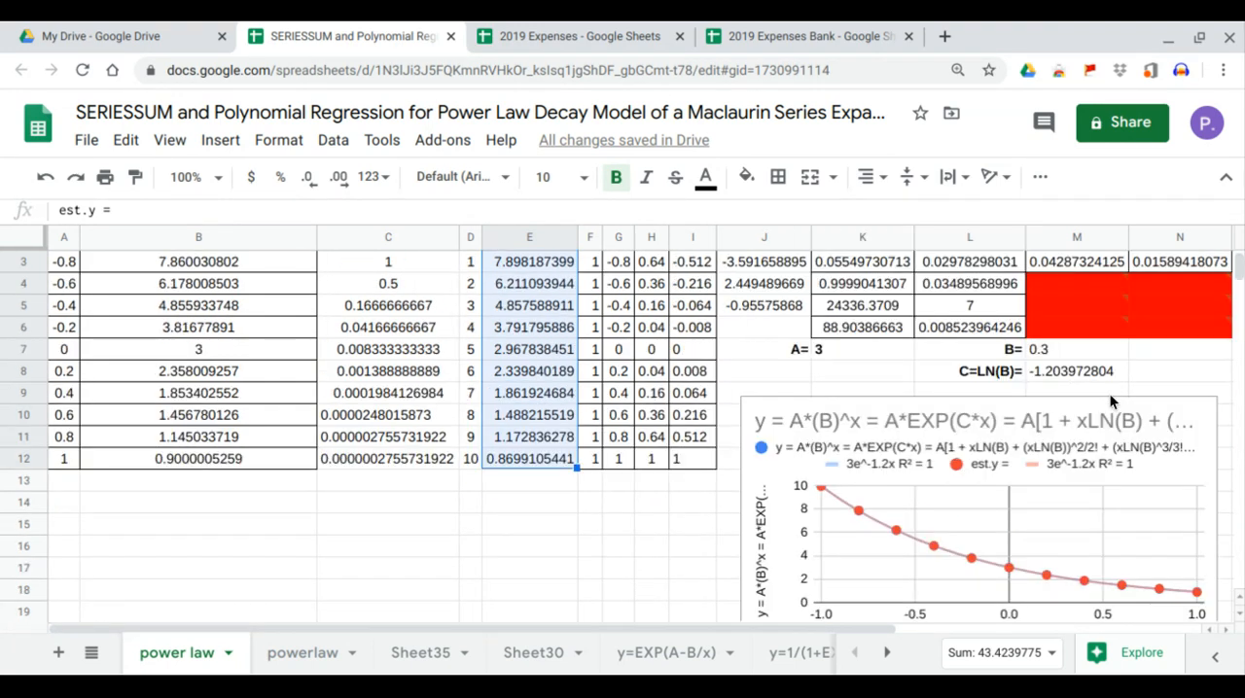
scroll(1110, 393, up, 1)
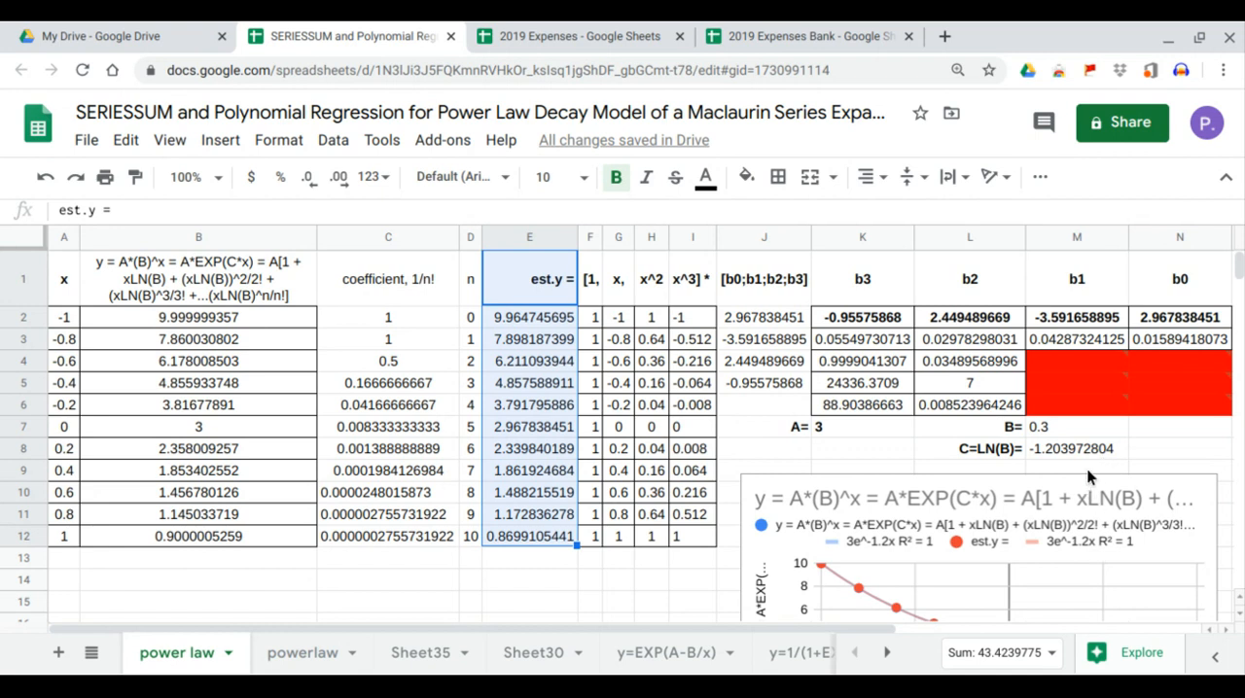
click(1071, 447)
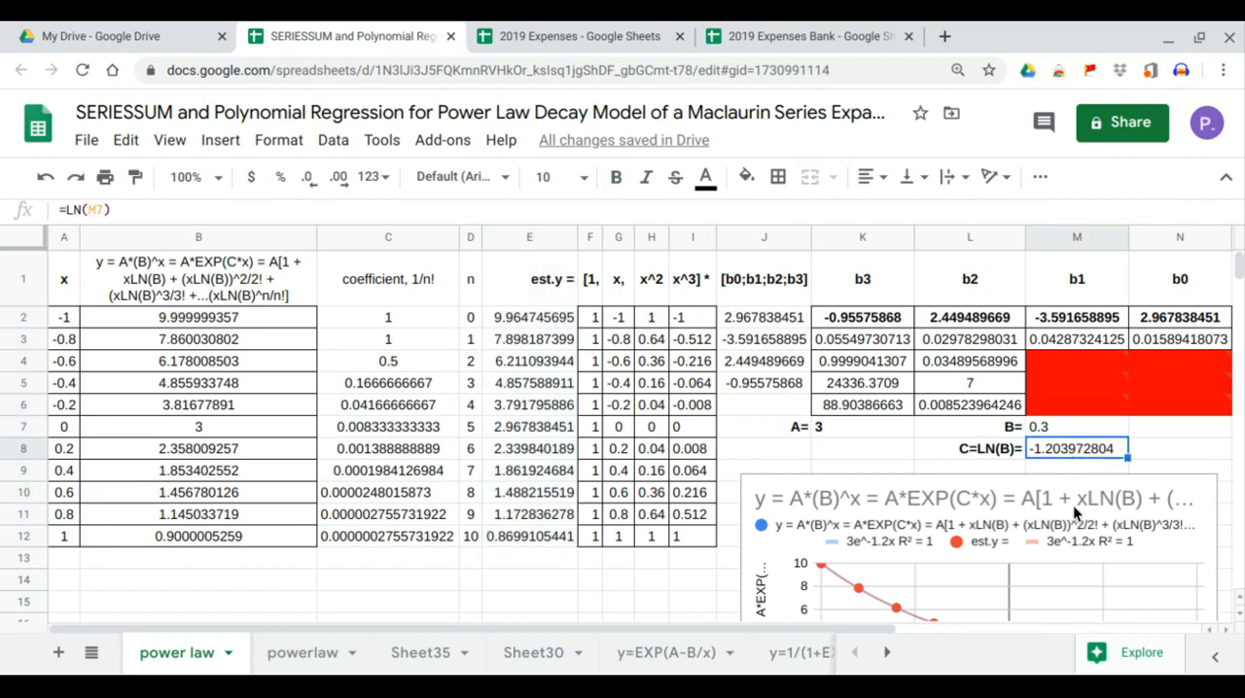